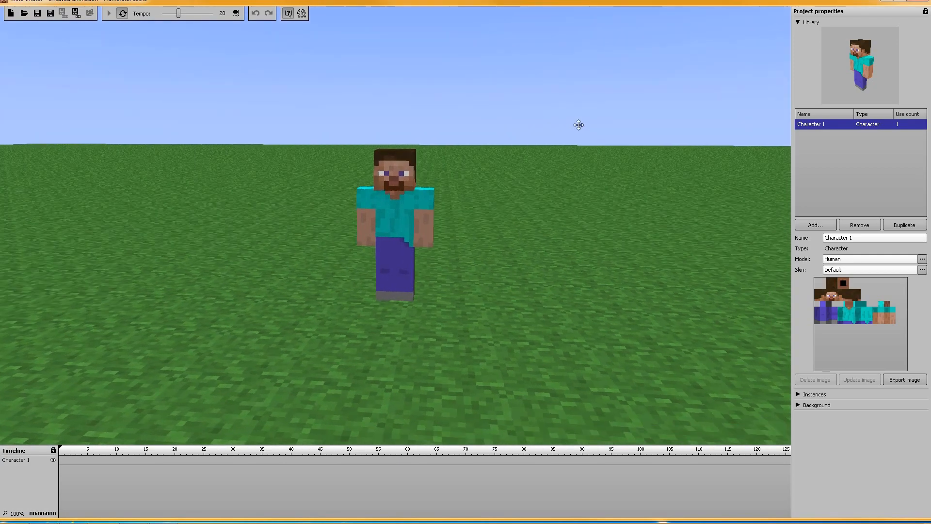
Create a keyframe for Character 1 at frame 0 and show the Camera instance in the timeline
left_click(63, 460)
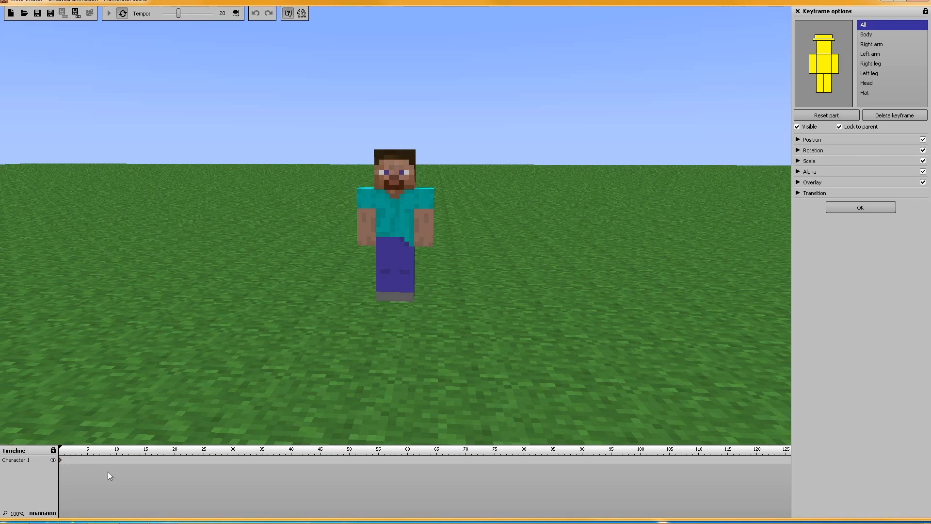
left_click(797, 11)
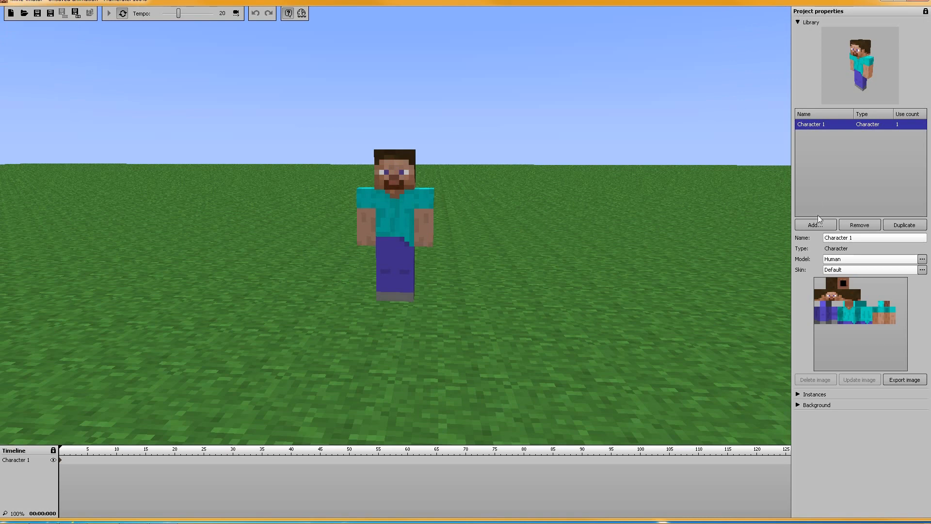
left_click(801, 23)
left_click(799, 32)
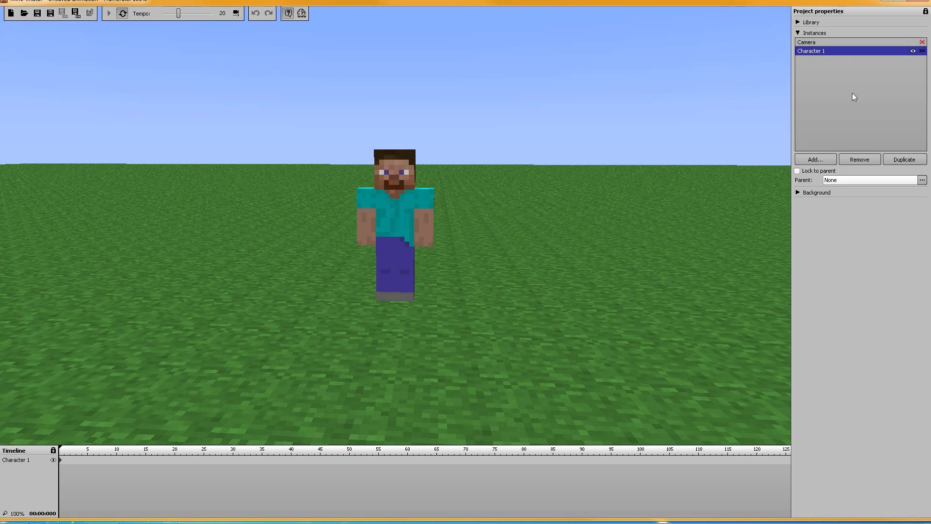
left_click(916, 44)
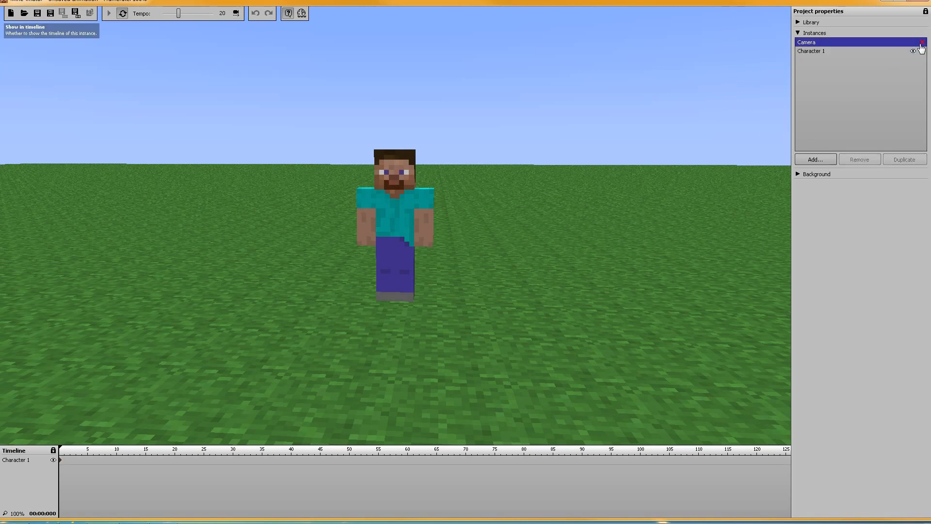
left_click(921, 43)
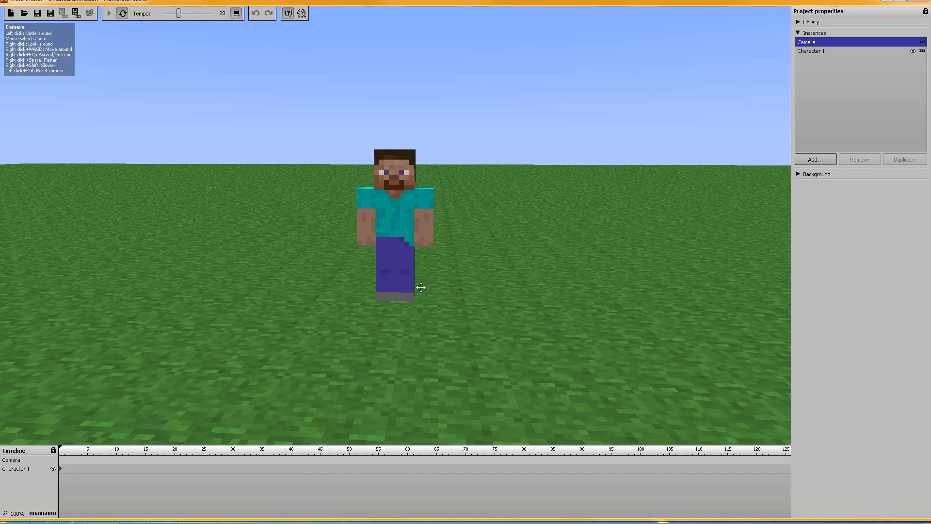
Toggle the camera timeline off and on, leaving it enabled
left_click(238, 14)
left_click(238, 14)
left_click(238, 14)
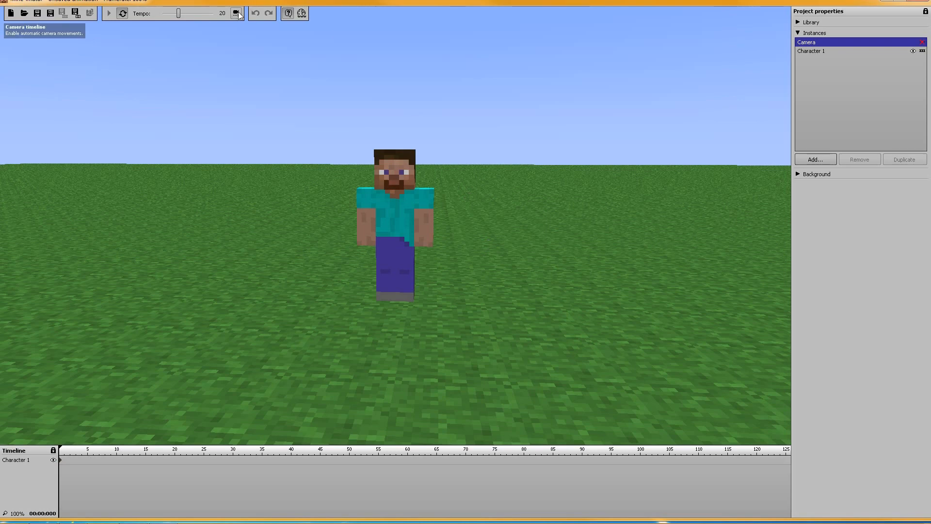
left_click(238, 14)
left_click(238, 14)
left_click(238, 14)
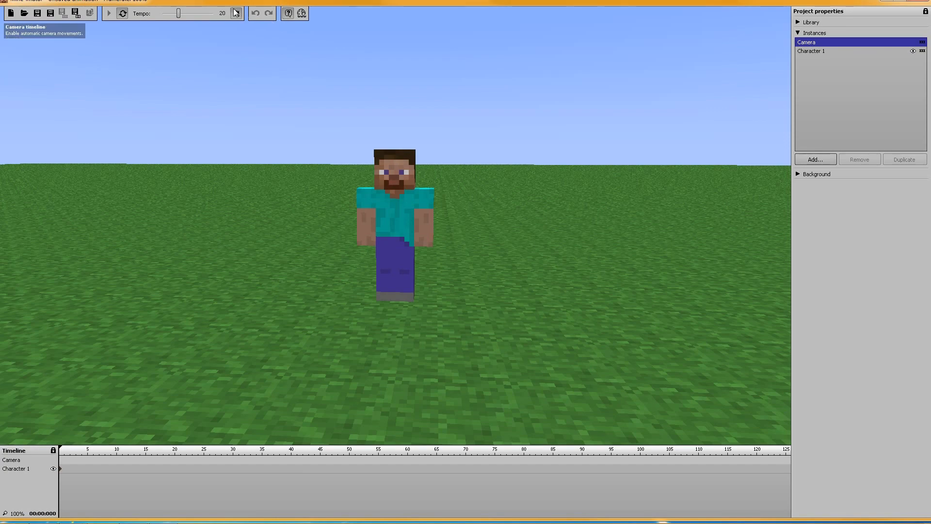
Circle the camera slightly around the character and create camera keyframes at frames 0 and 15
left_click_drag(308, 174, 117, 426)
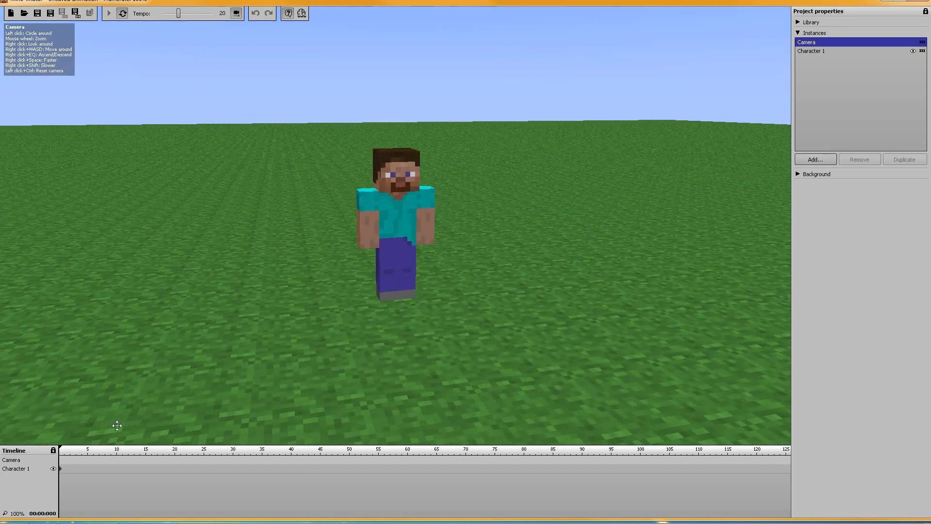
left_click(60, 463)
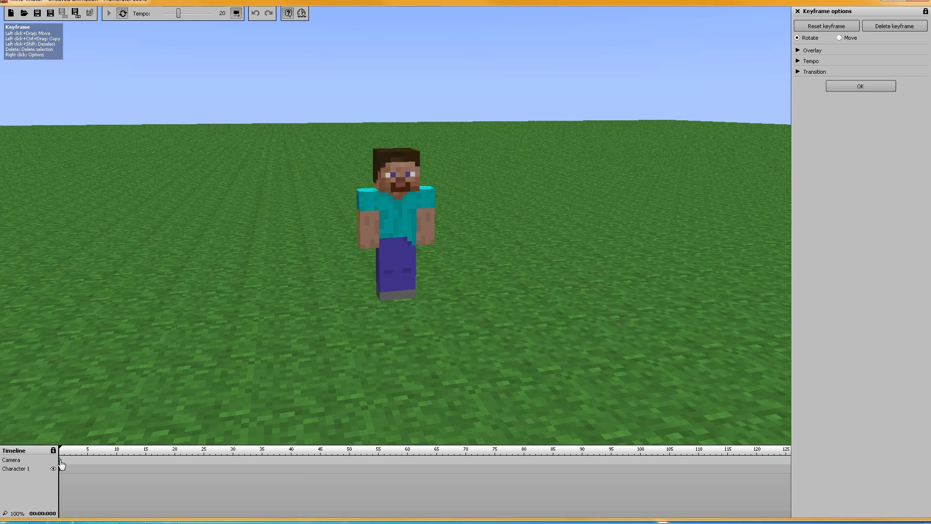
left_click(145, 459)
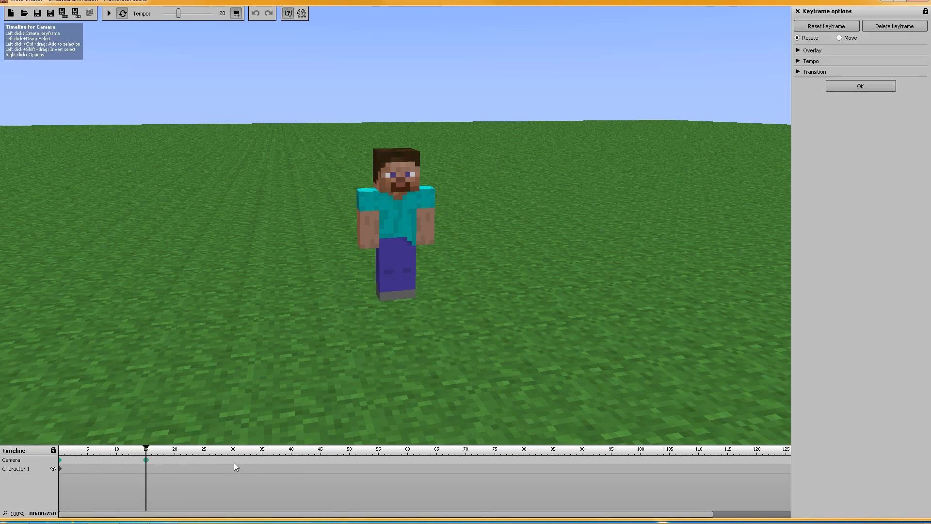
Add a camera keyframe at frame 30 and delete it again
left_click(234, 461)
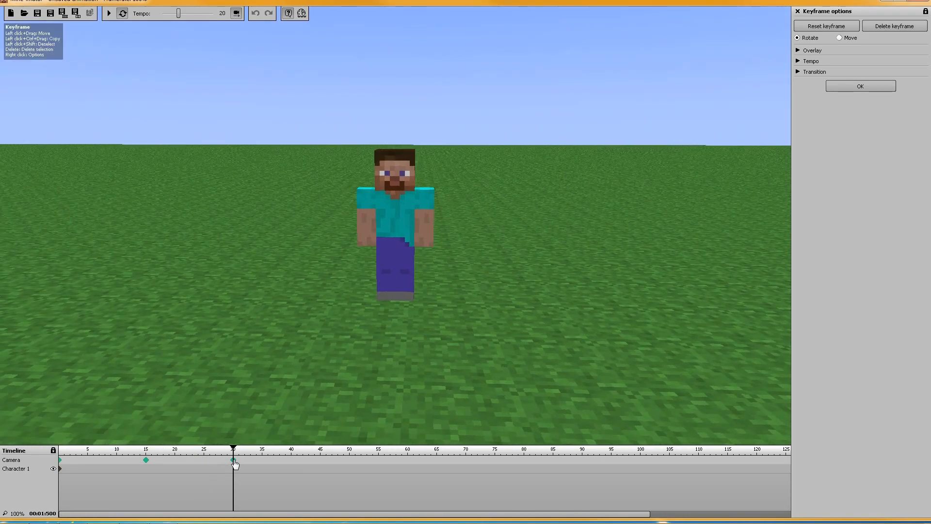
right_click(233, 460)
left_click(257, 465)
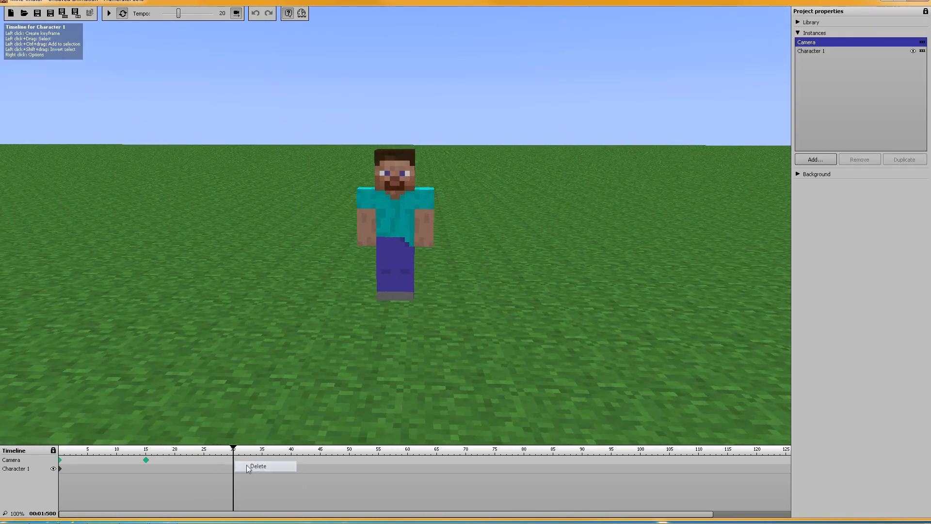
Examine the Overlay, Tempo and Transition options of the camera keyframe at frame 0, including the available transition types
left_click(60, 460)
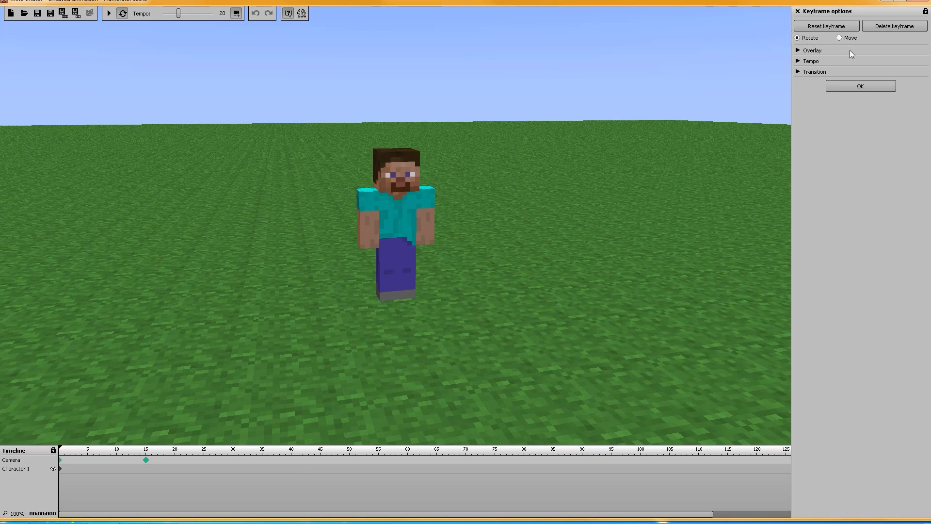
left_click(798, 37)
left_click(798, 50)
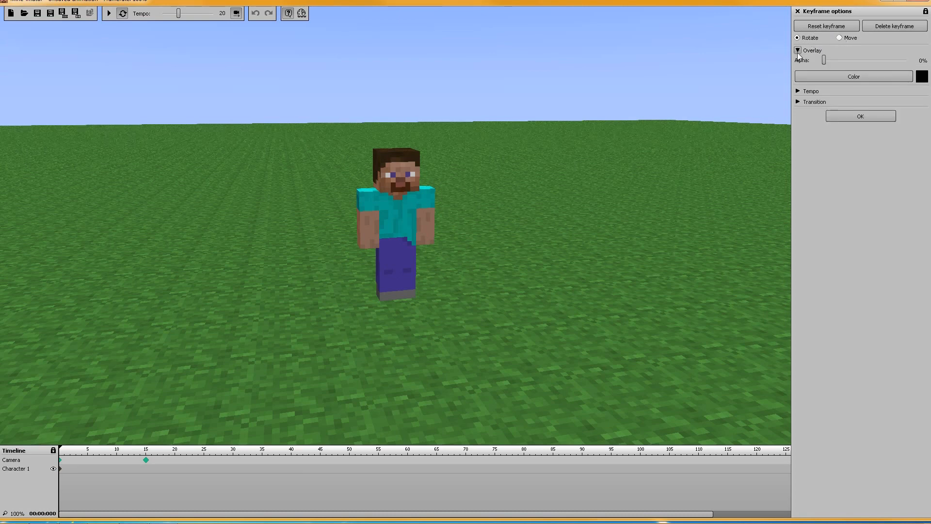
left_click(798, 50)
left_click(798, 61)
left_click(798, 61)
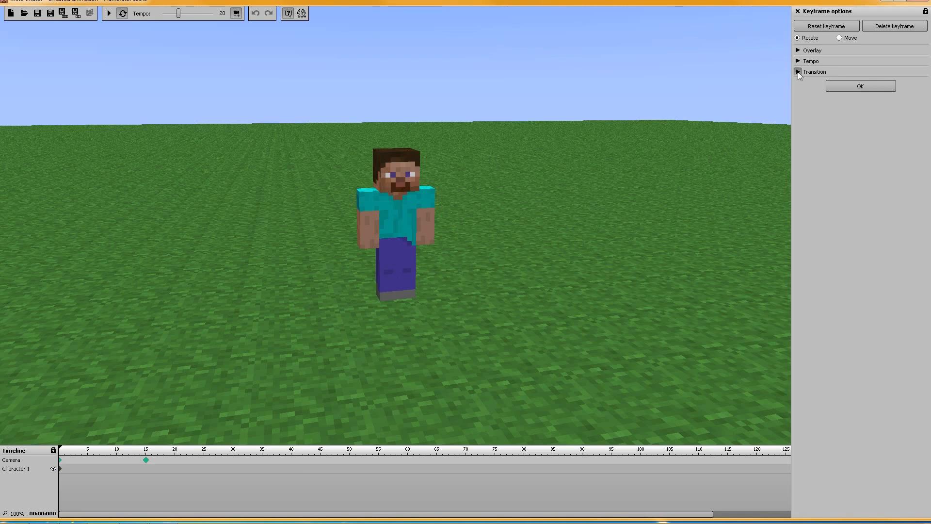
left_click(799, 72)
left_click(809, 86)
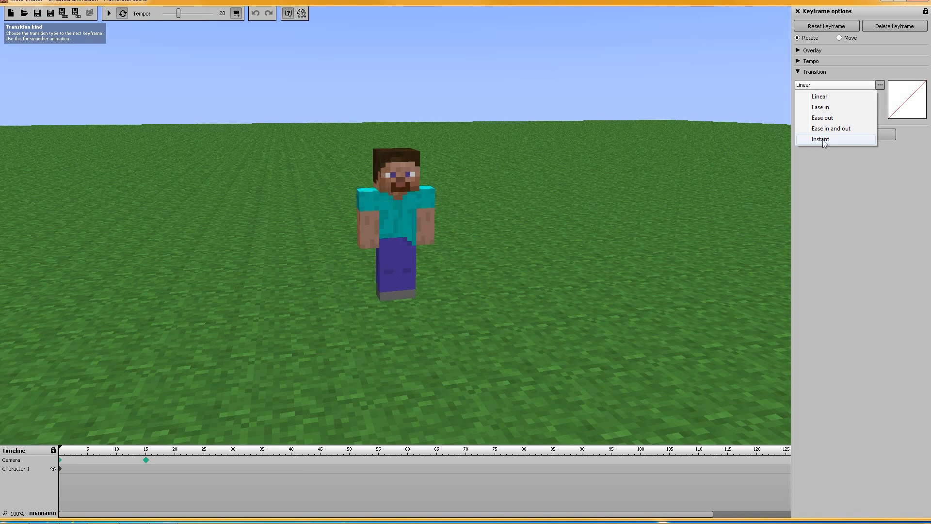
left_click(863, 204)
left_click(799, 72)
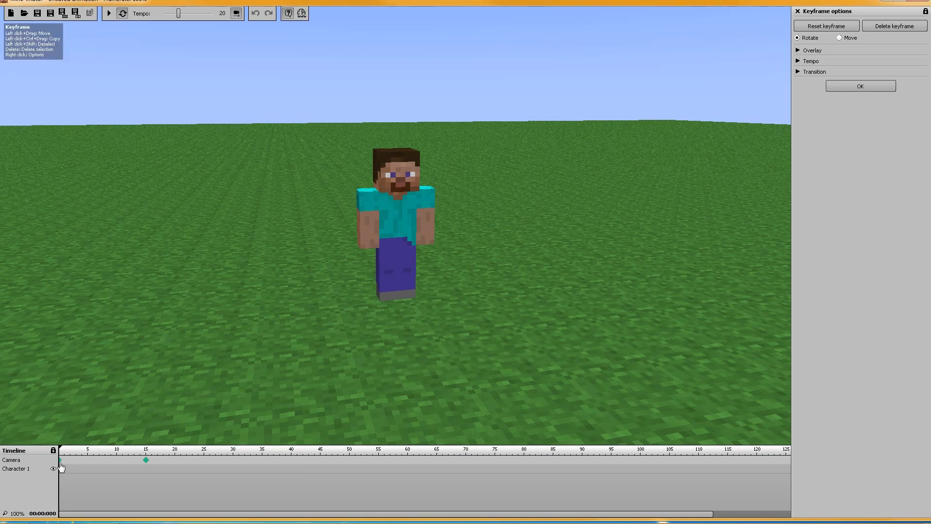
Reposition the camera at the frame 0 keyframe for a closer view of the character's front
left_click_drag(525, 229, 518, 229)
key("d")
right_click_drag(518, 229, 502, 226)
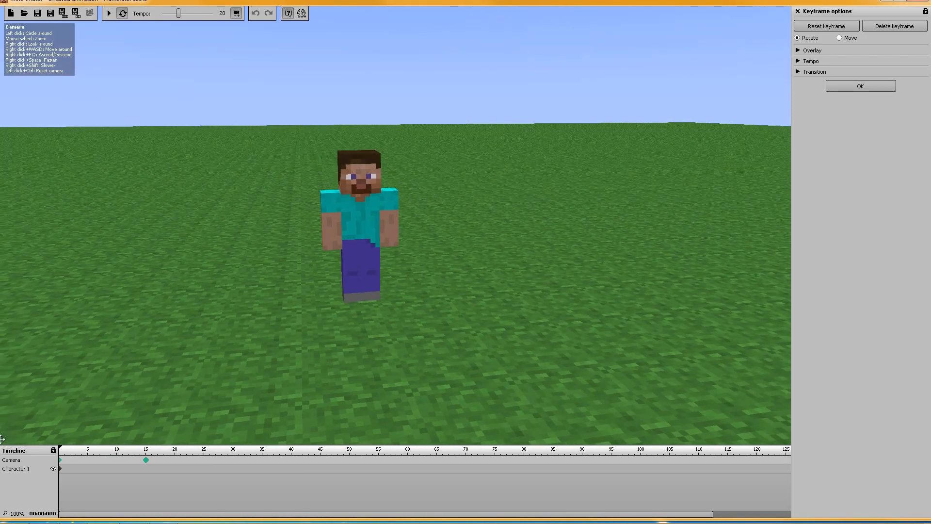
right_click_drag(446, 254, 387, 224)
key("w")
key("w")
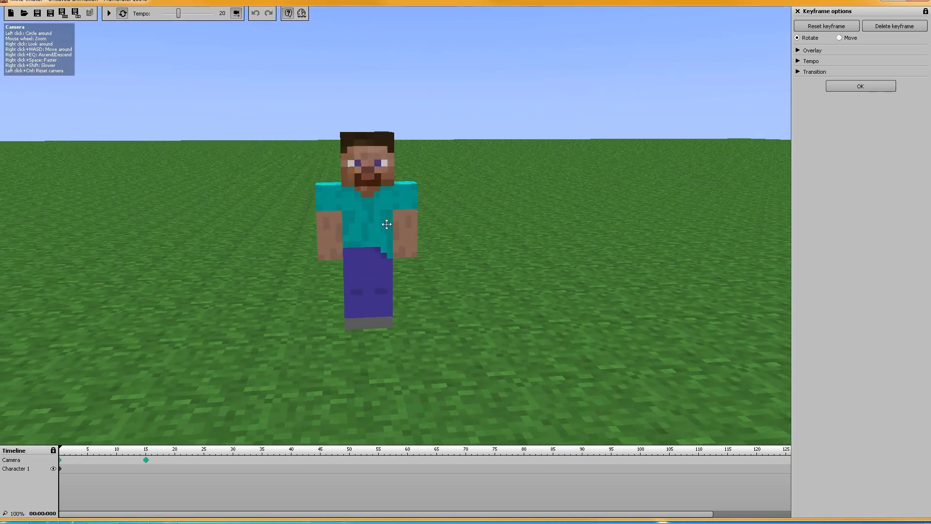
Move the camera at the frame 15 keyframe behind the character, facing its back at close range
left_click(147, 463)
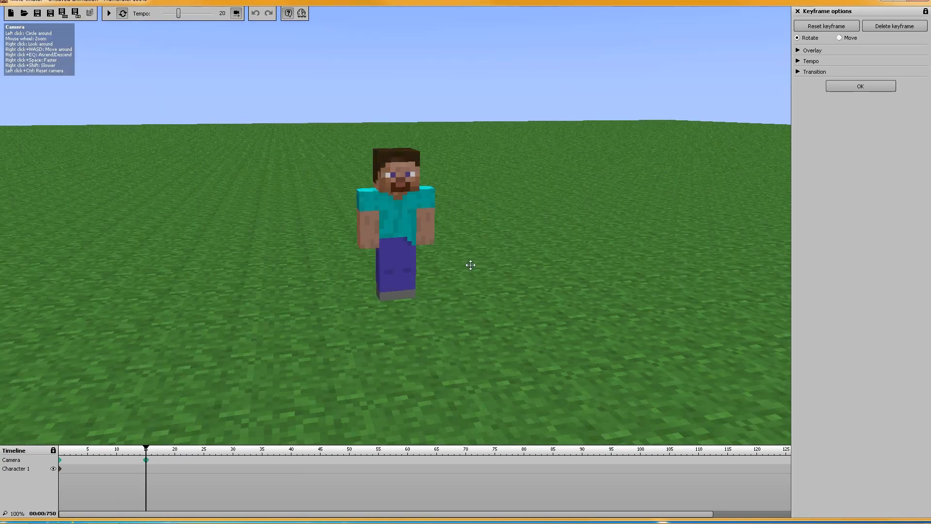
right_click_drag(528, 260, 318, 262)
key("w")
key("d")
key("s")
key("e")
right_click_drag(245, 311, 238, 291)
key("q")
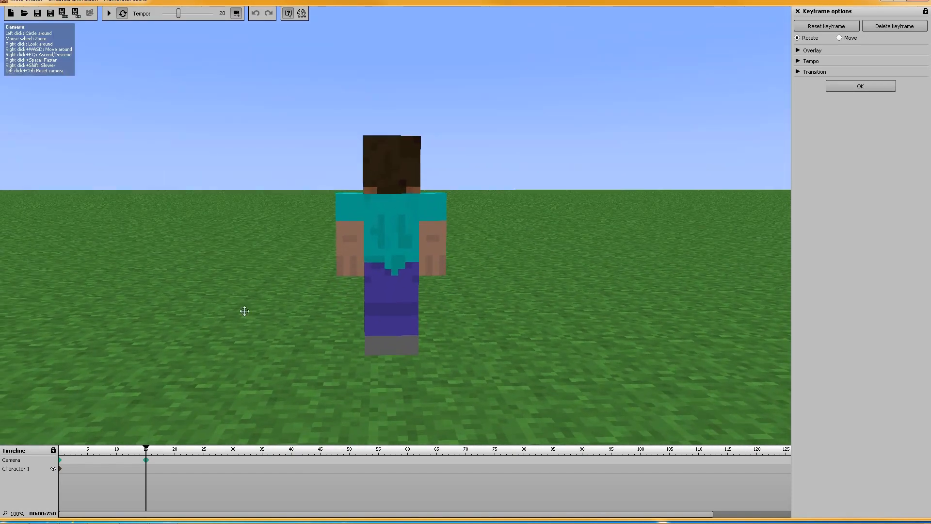
Compare the two camera keyframes and shift the second one from frame 15 to frame 20
left_click(61, 460)
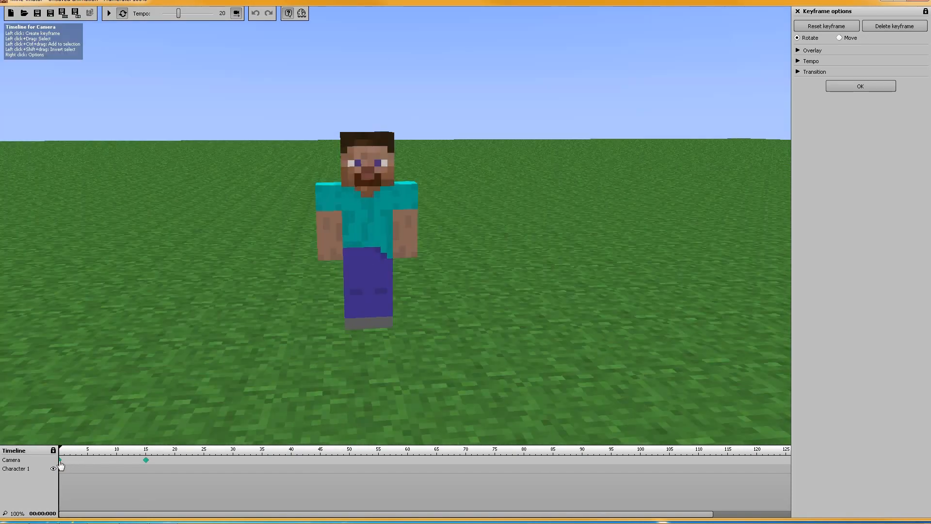
left_click(146, 460)
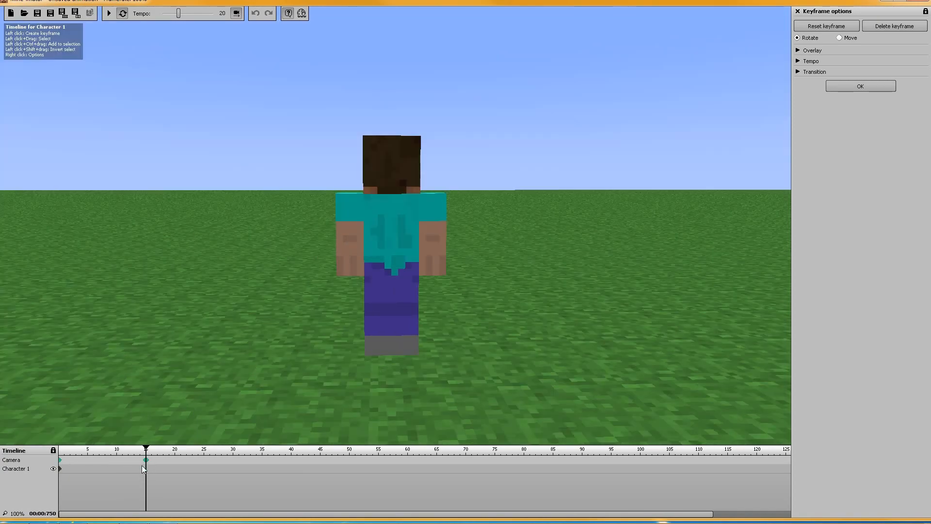
left_click_drag(146, 460, 176, 466)
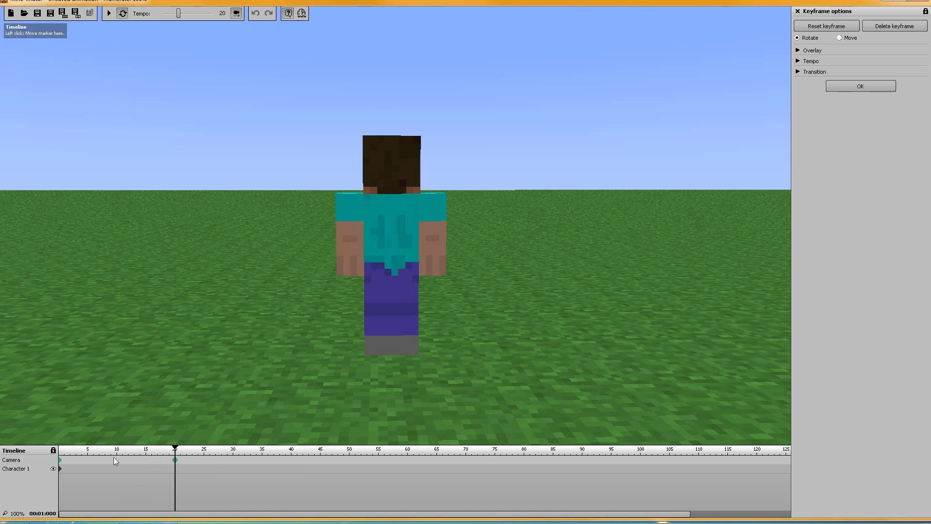
Set the tempo to 4 and preview the camera animation from frame 0
left_click(59, 459)
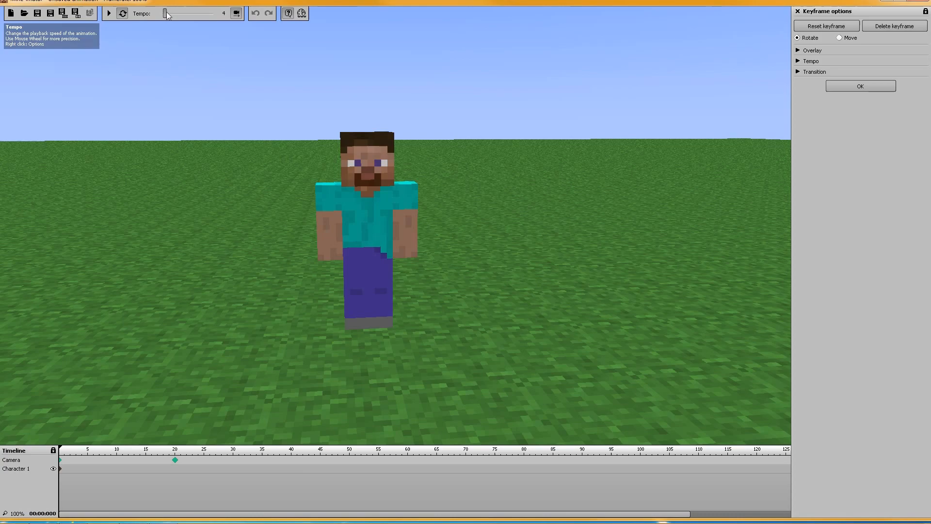
left_click(108, 13)
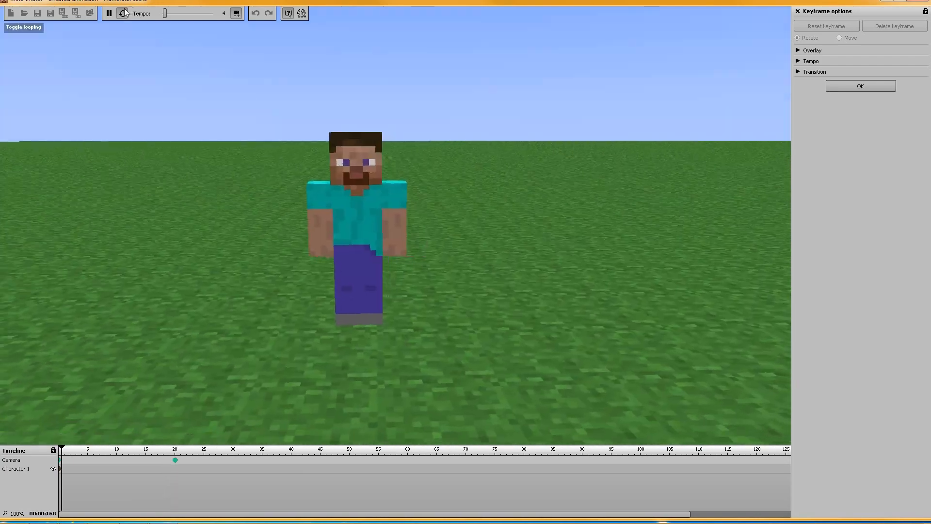
left_click(111, 14)
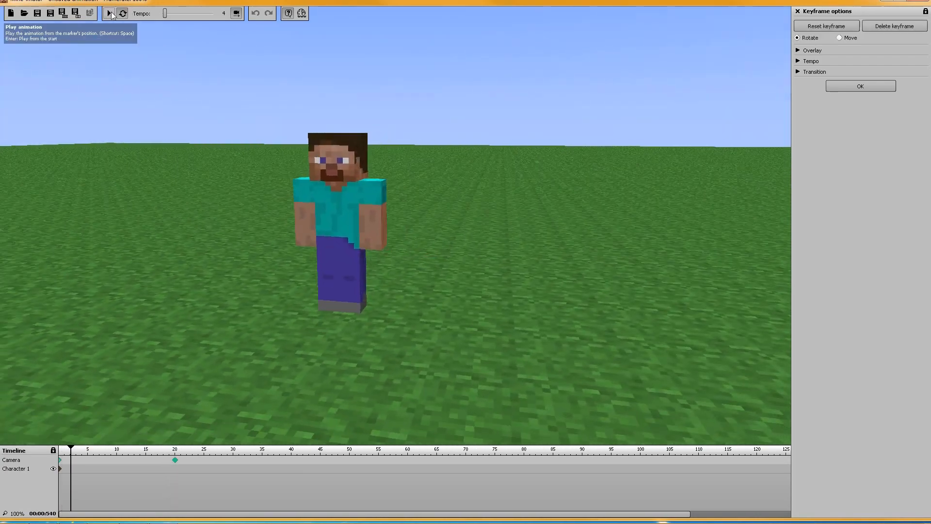
Switch the camera keyframe at frame 0 to Move and preview the animation from the start
left_click(839, 38)
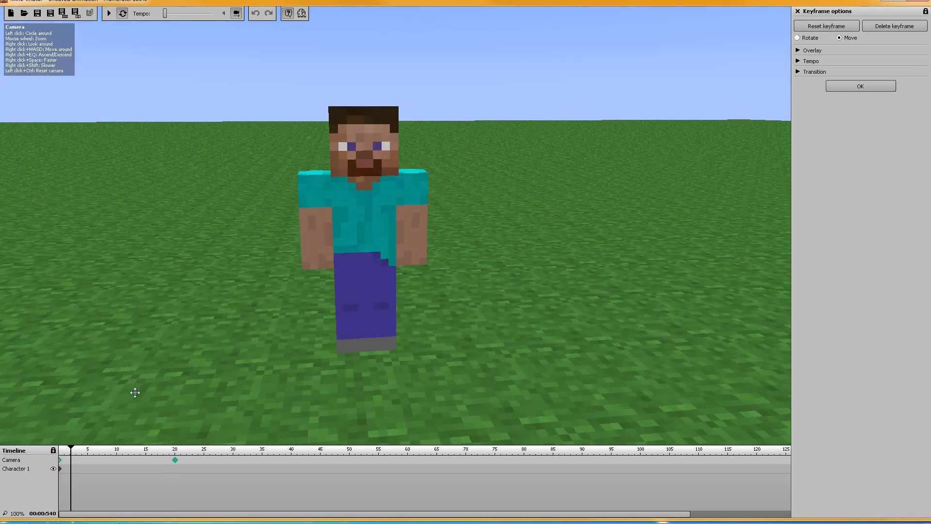
left_click(64, 454)
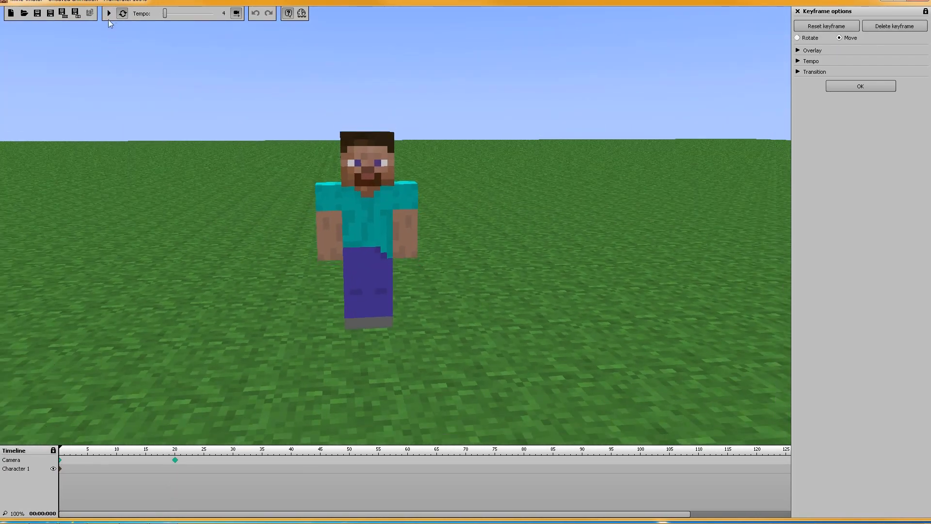
left_click(109, 13)
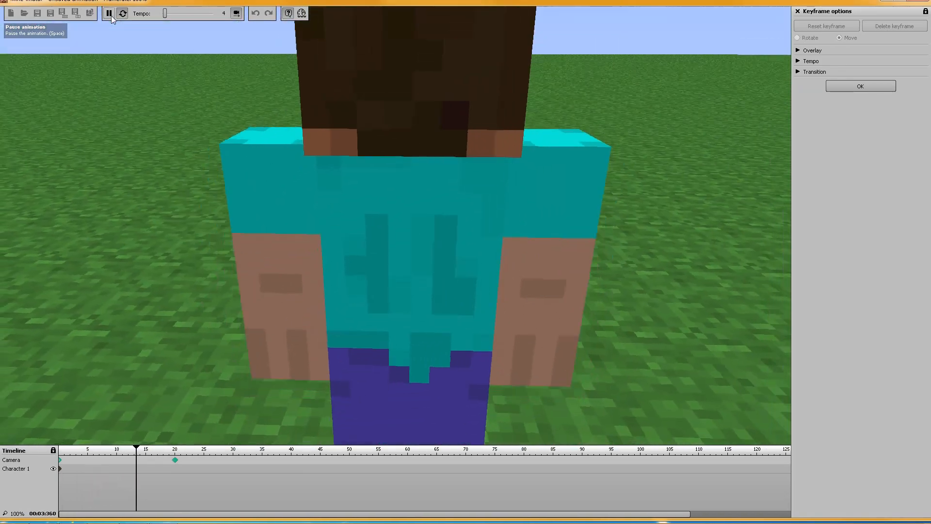
left_click(109, 14)
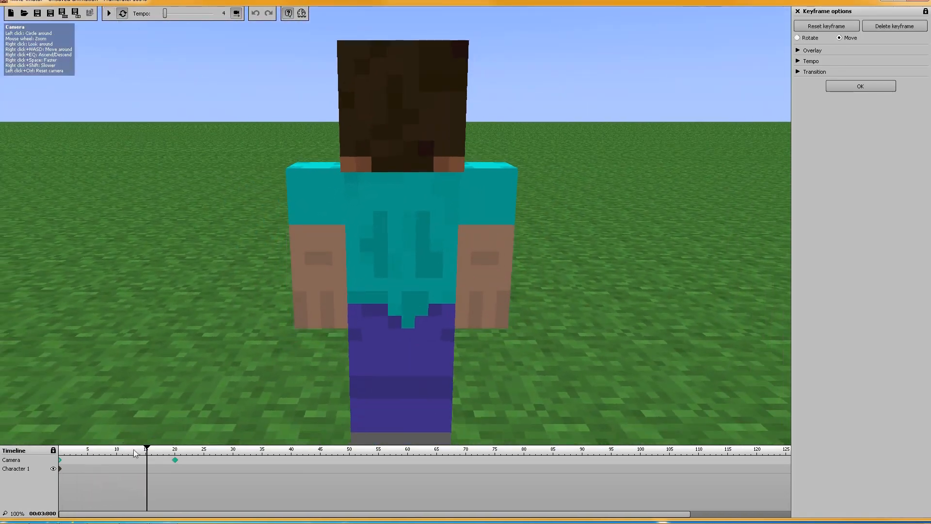
Keep the frame 20 camera keyframe on Rotate, add a camera keyframe at frame 40, and reselect the frame 20 keyframe
left_click(175, 462)
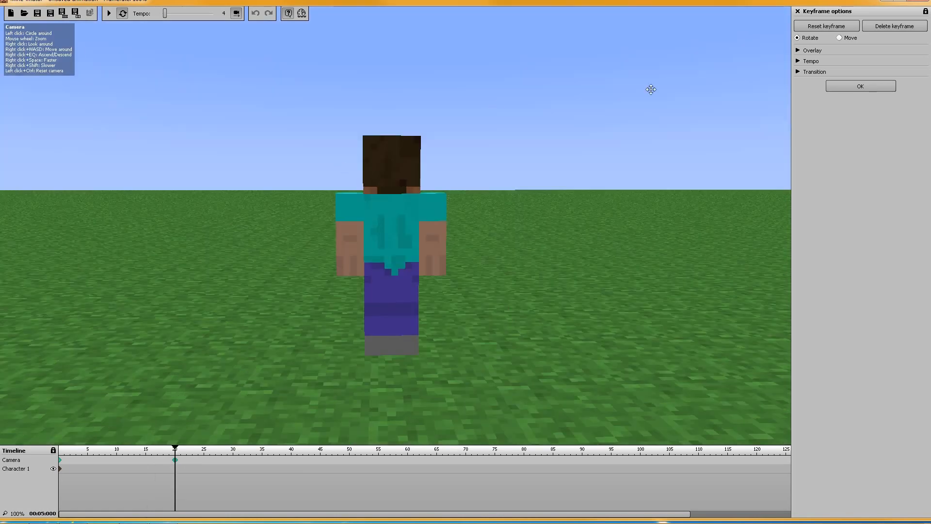
left_click(798, 39)
left_click(293, 463)
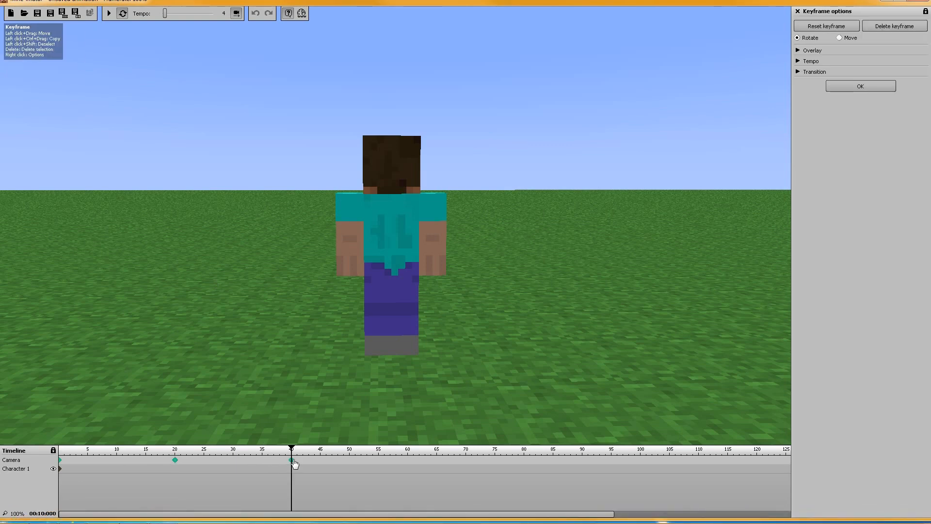
left_click(176, 465)
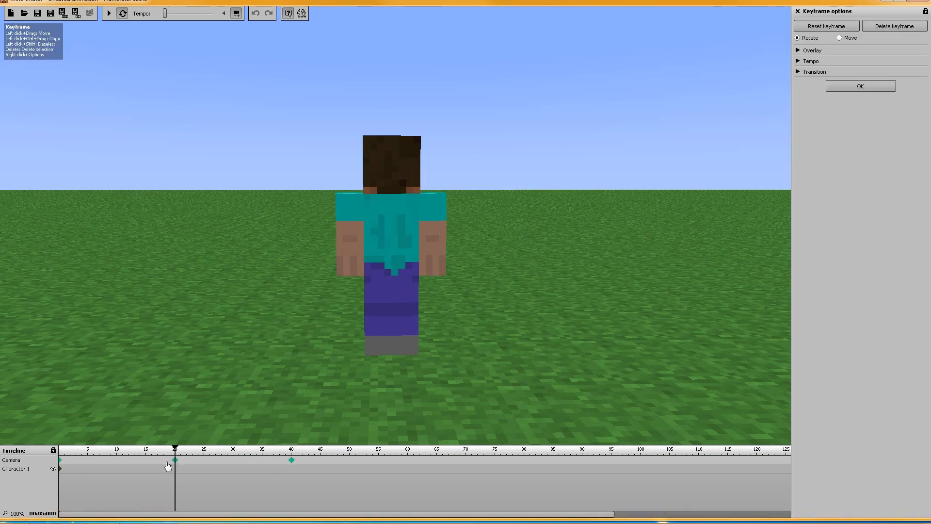
Review the camera keyframes at frames 0 and 20, and reposition the camera at the frame 40 keyframe to face the character's front
left_click(61, 464)
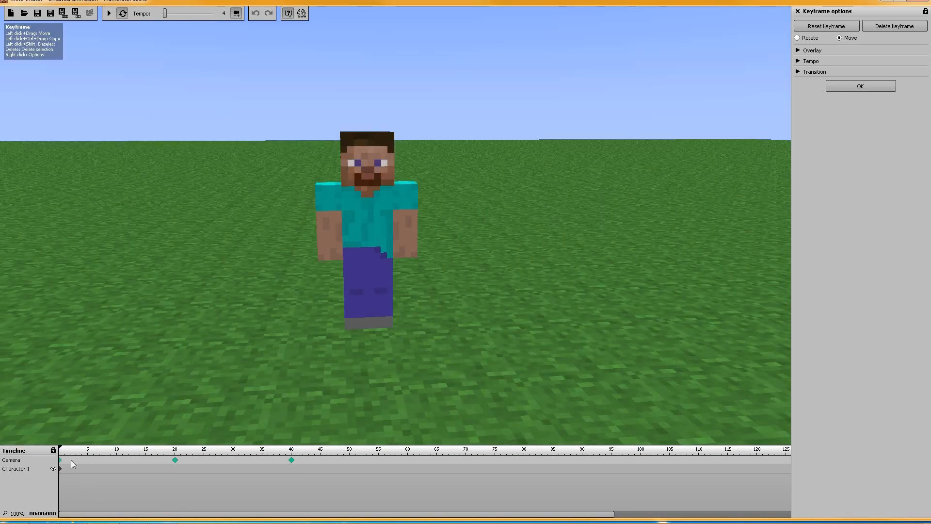
left_click(176, 461)
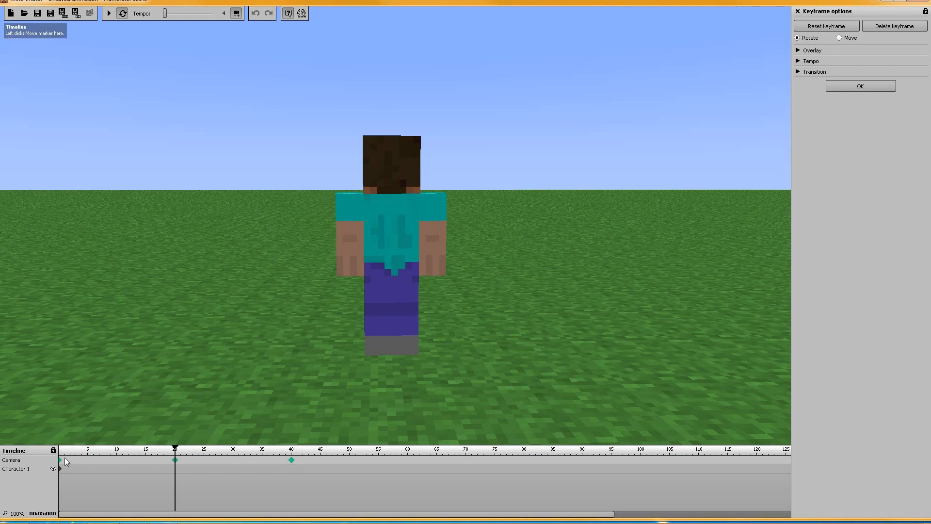
left_click(292, 460)
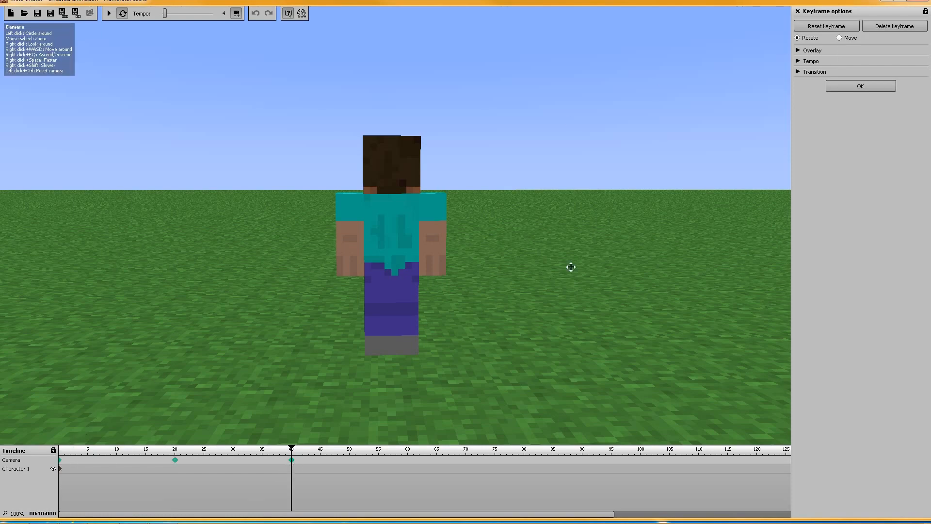
key("w")
right_click_drag(595, 242, 324, 253)
key("d")
key("a")
key("a")
key("d")
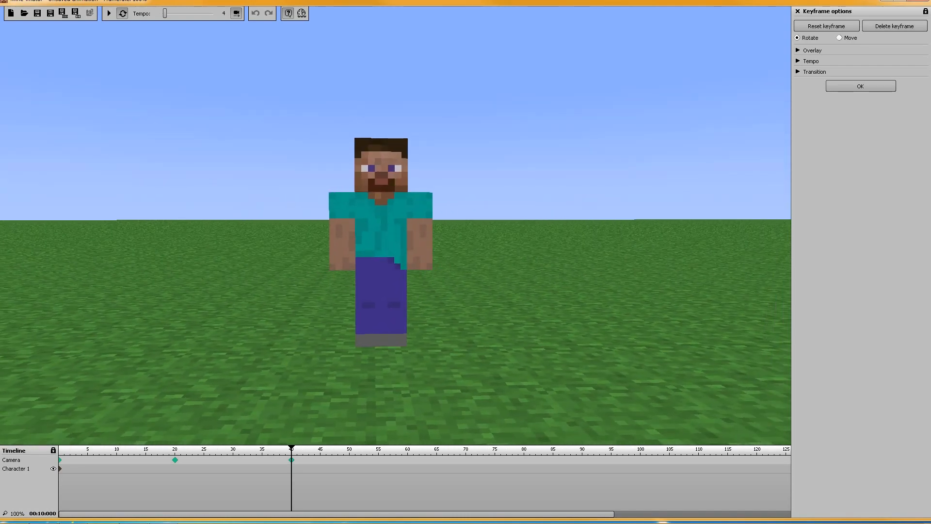
Set the tempo to 8 and preview the camera animation from frame 0
left_click(61, 453)
left_click(166, 16)
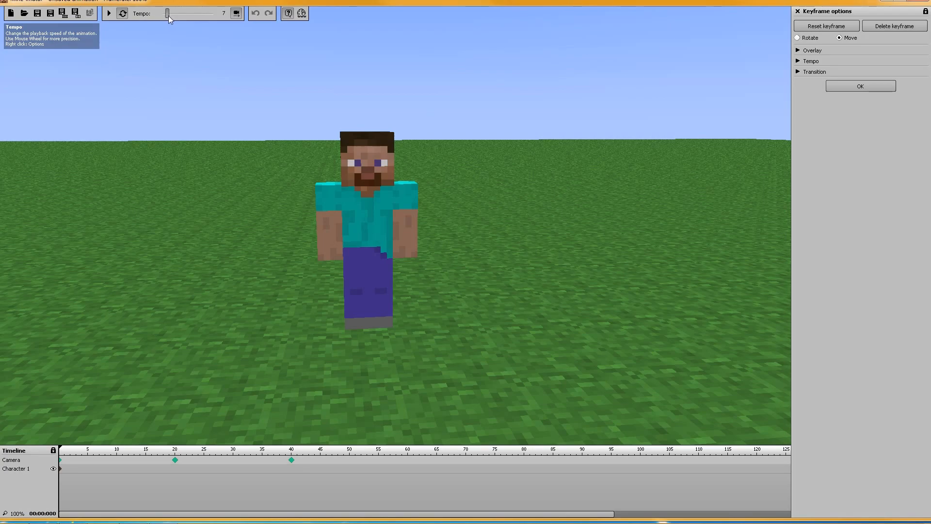
left_click_drag(168, 15, 169, 15)
left_click(108, 14)
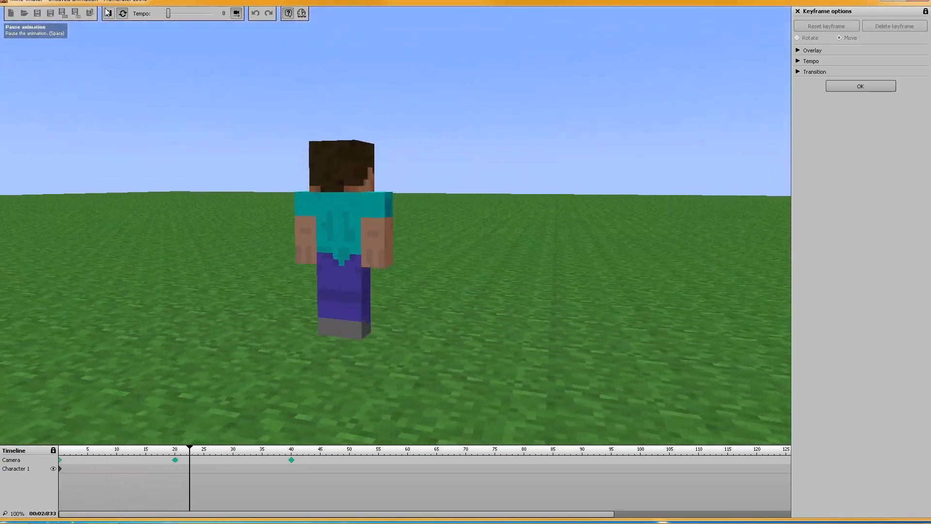
left_click(108, 13)
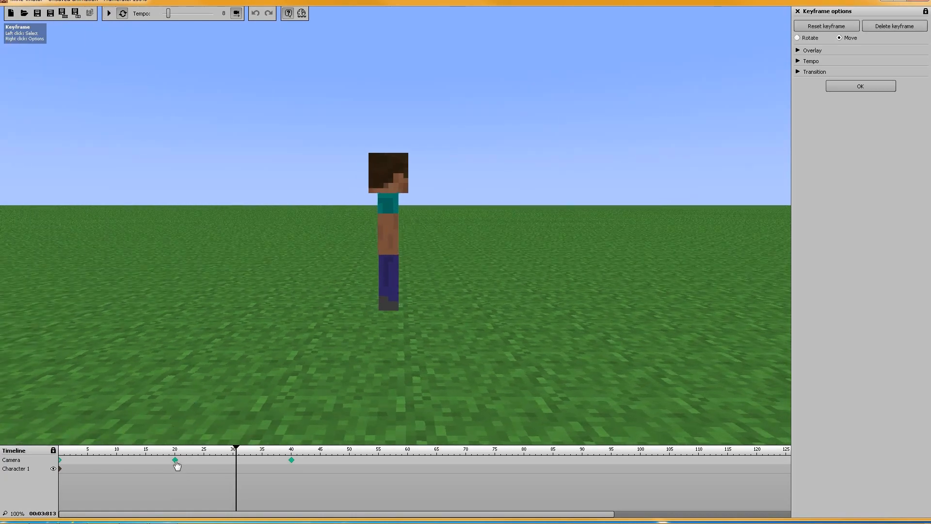
Compare the camera keyframes at frames 20 and 0, and play the animation again from frame 0
left_click(175, 460)
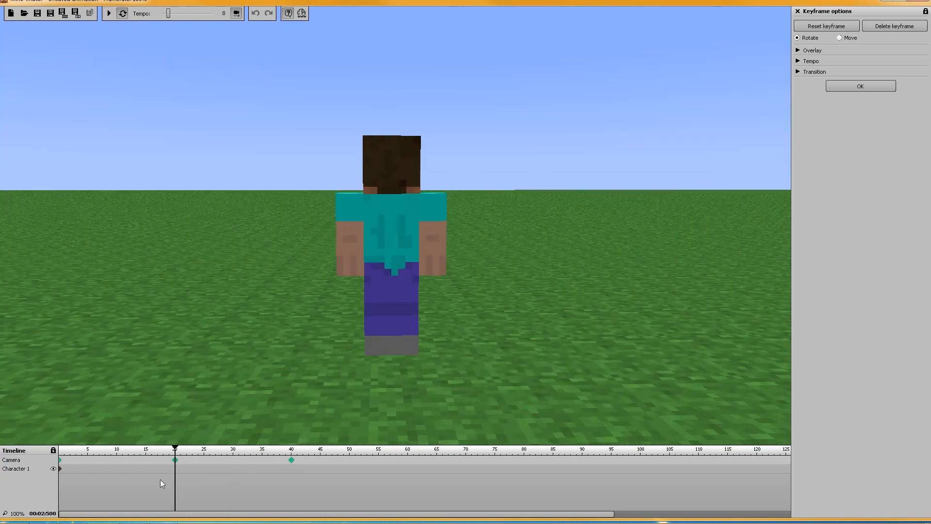
left_click(59, 462)
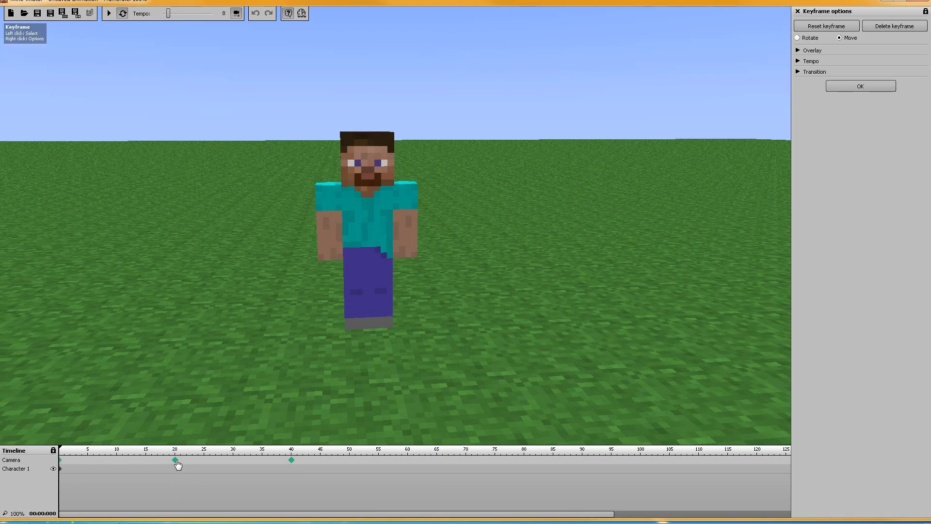
left_click(175, 460)
left_click(60, 461)
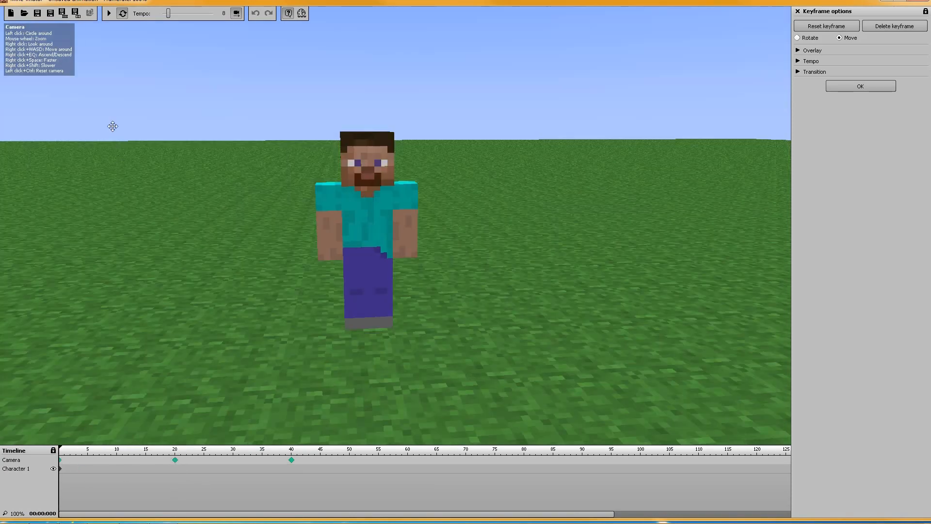
left_click(108, 13)
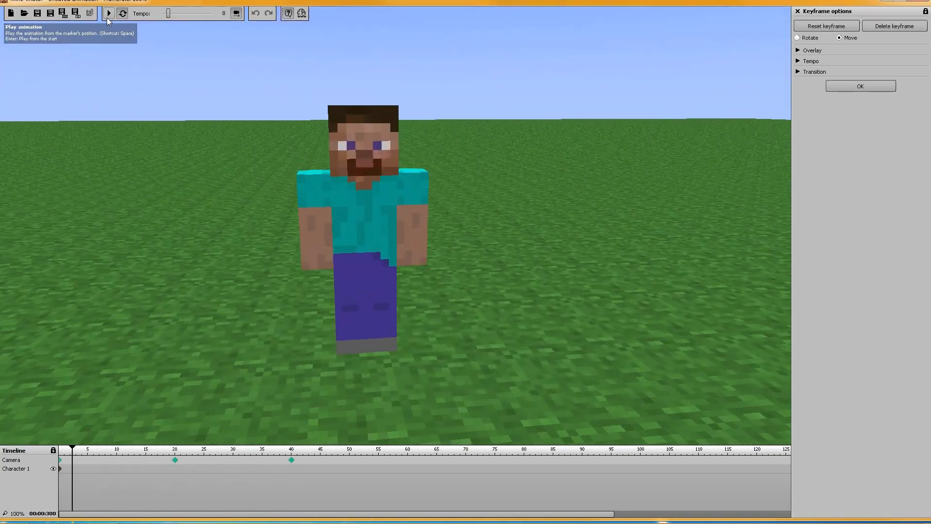
Add camera keyframes at frames 45, 50 and 55, carrying on from the frame 40 camera view
left_click(291, 461)
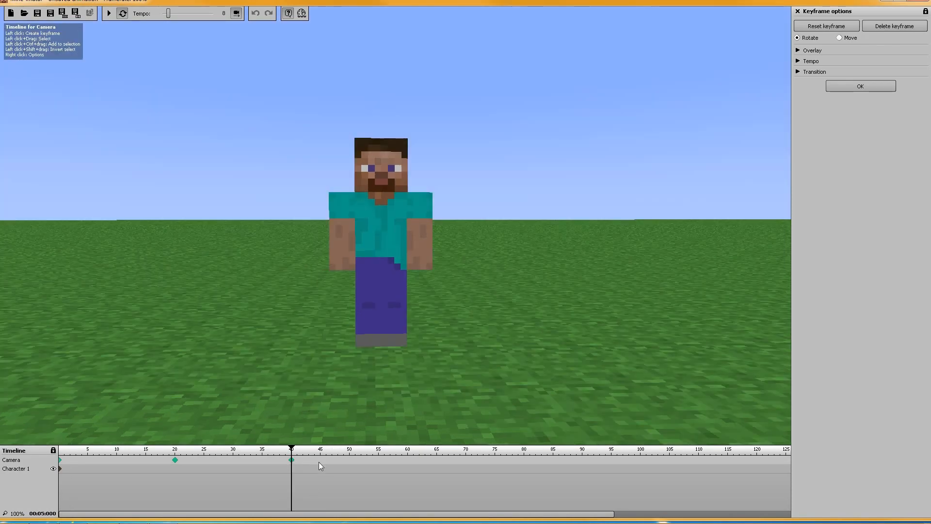
left_click(319, 461)
left_click(349, 460)
left_click(379, 460)
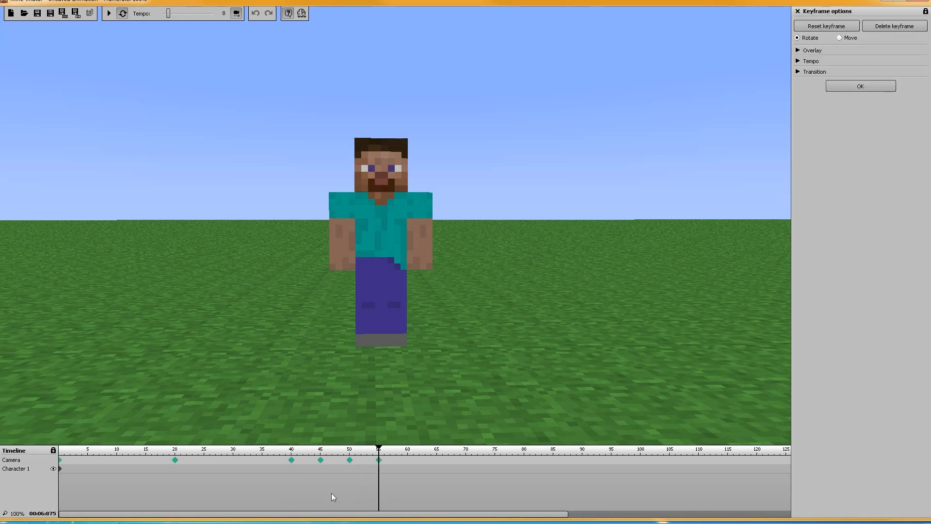
Add Character 1 keyframes at frames 5 and 14, and clear the keyframe selection
left_click(87, 469)
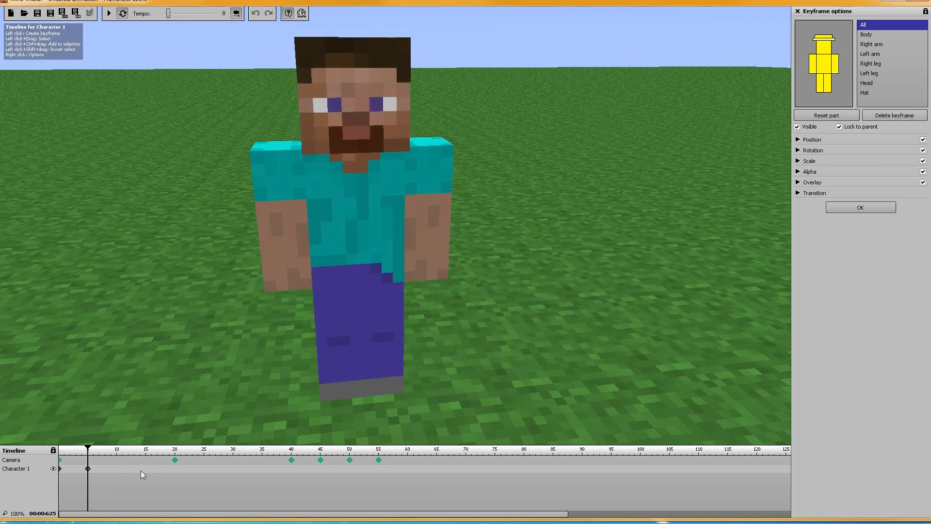
left_click(140, 469)
left_click(184, 502)
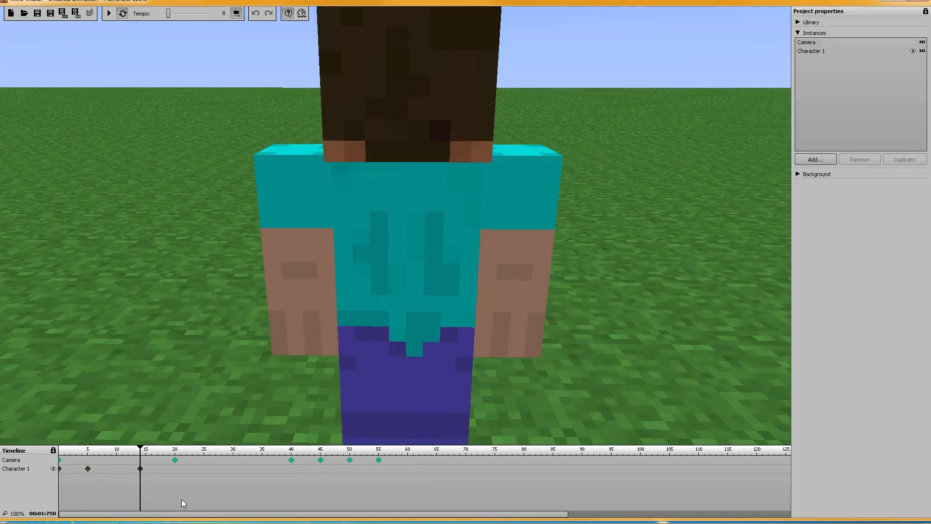
Add a second character to the library and set its model to Zombie
left_click(799, 32)
left_click(800, 22)
left_click(816, 225)
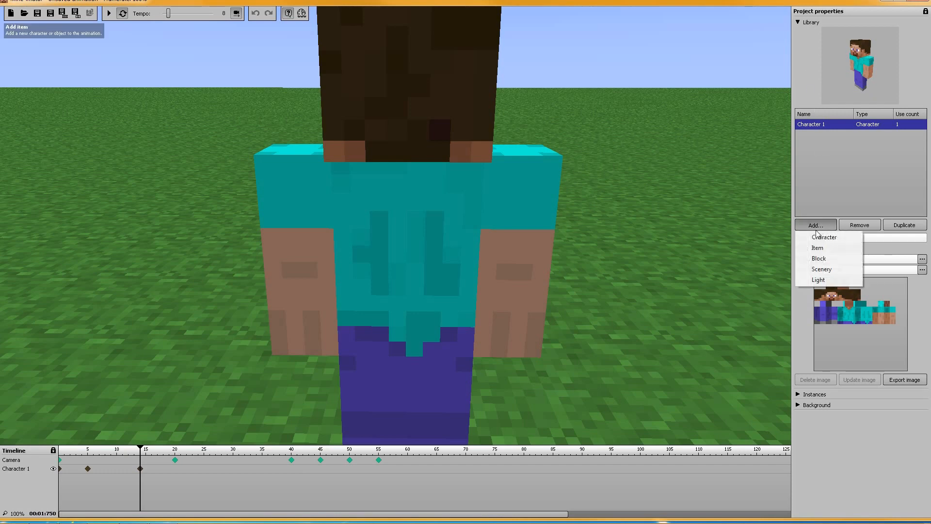
left_click(826, 239)
left_click(844, 259)
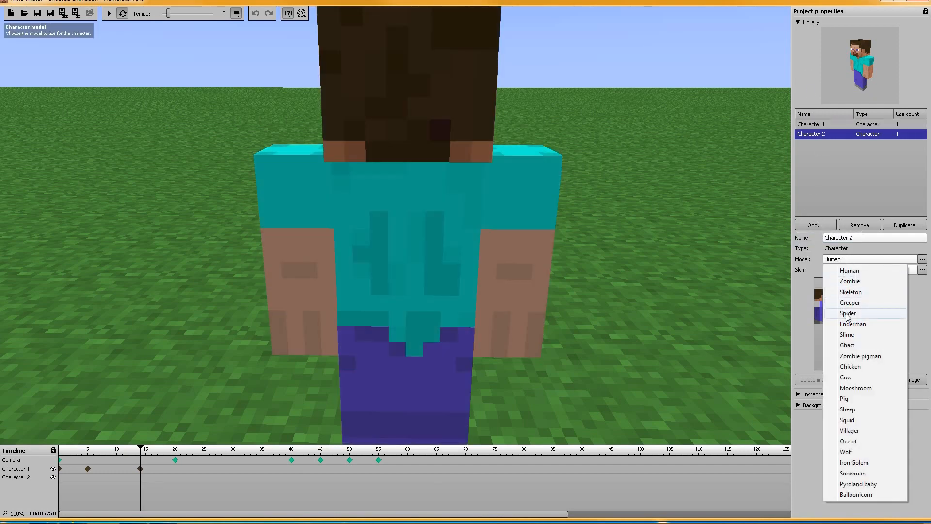
left_click(852, 284)
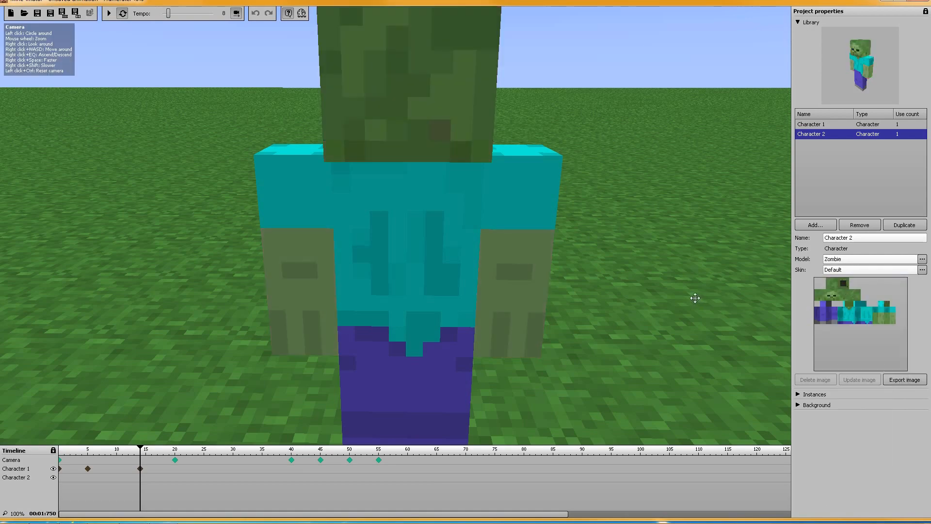
Create a Character 2 keyframe at frame 0 and move the zombie so it stands beside Character 1
left_click(59, 477)
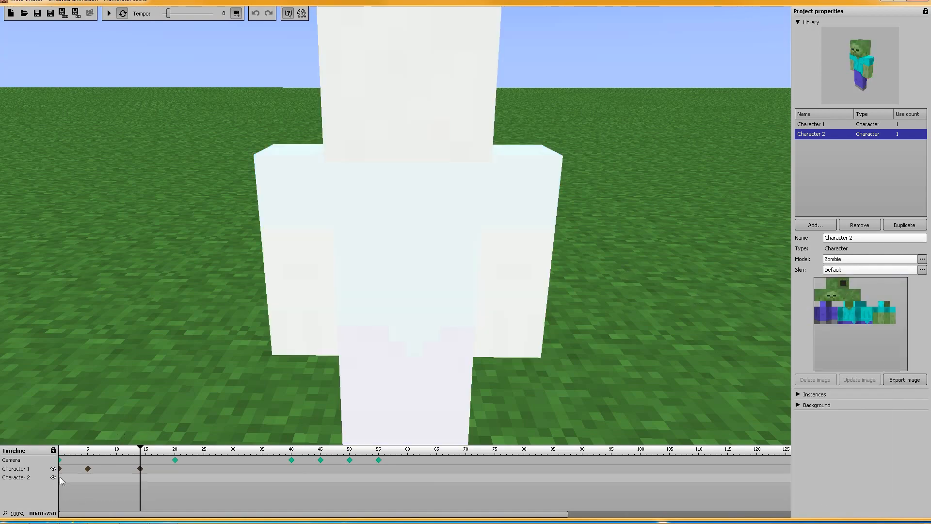
left_click_drag(396, 225, 534, 267)
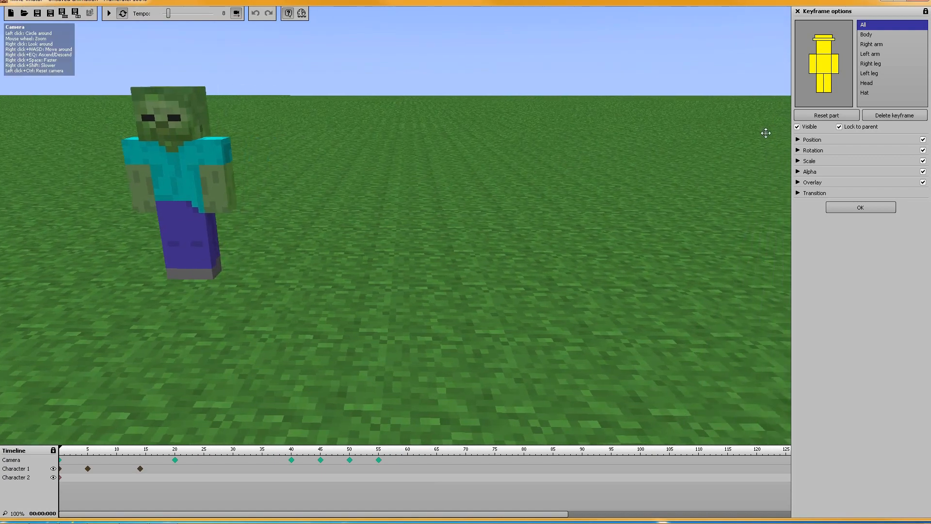
left_click(798, 140)
left_click(907, 265)
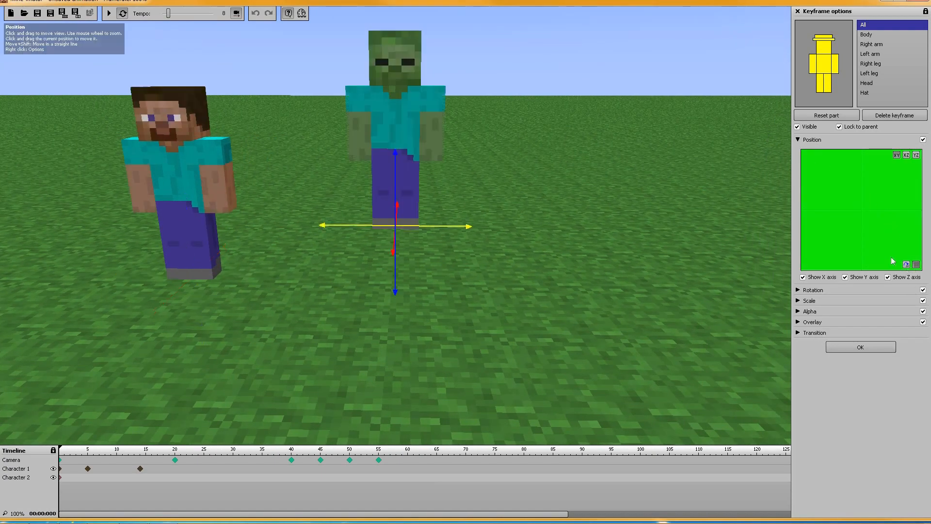
left_click_drag(397, 275, 397, 355)
left_click_drag(401, 230, 397, 169)
Add Character 2 keyframes at frames 5 and 14, and check both characters at frame 0
left_click(87, 478)
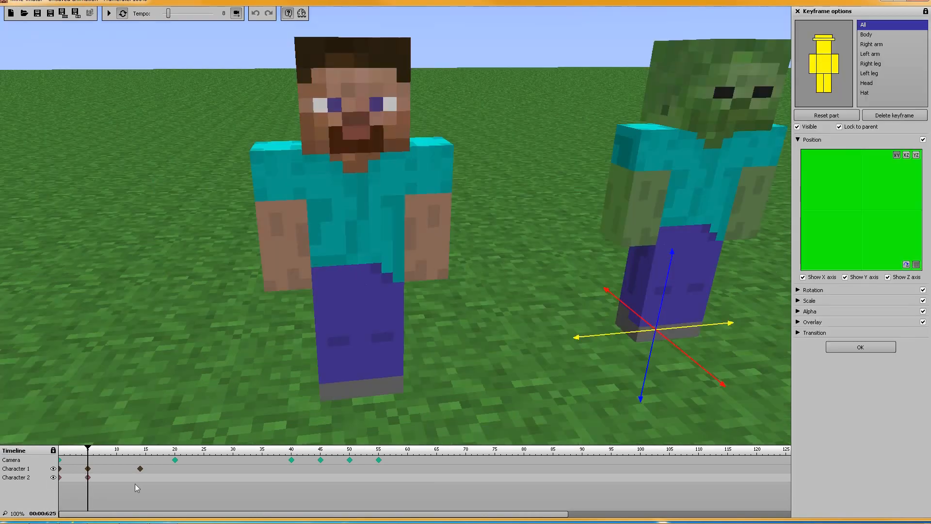
left_click(141, 479)
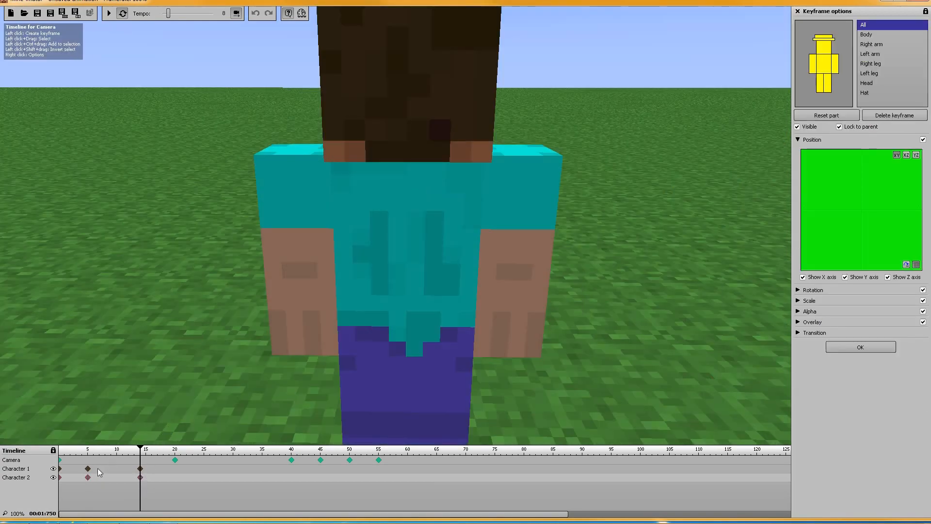
left_click(61, 468)
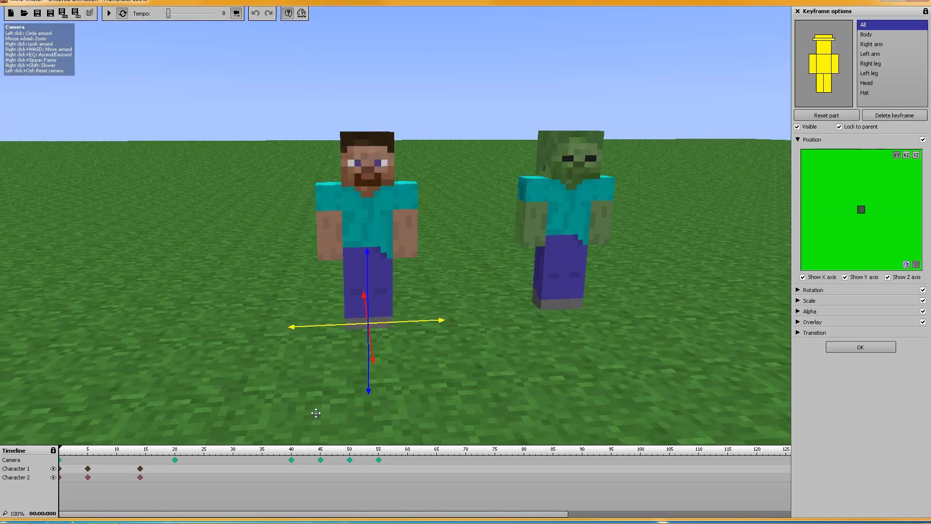
left_click(168, 503)
Select both characters' frame 14 keyframes together, pick Character 1's frame 5 keyframe, and clear the selection
left_click(141, 479)
left_click(140, 469, "shift")
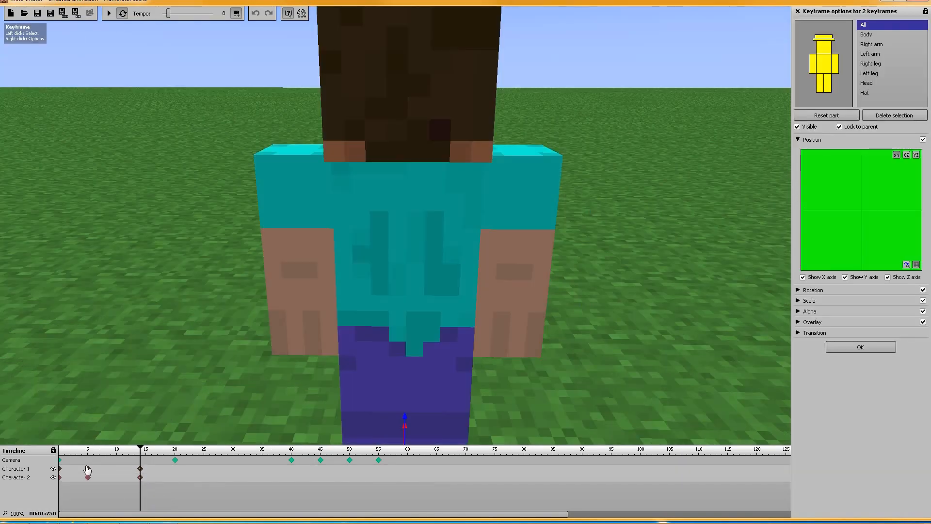
left_click(87, 468)
left_click(178, 500)
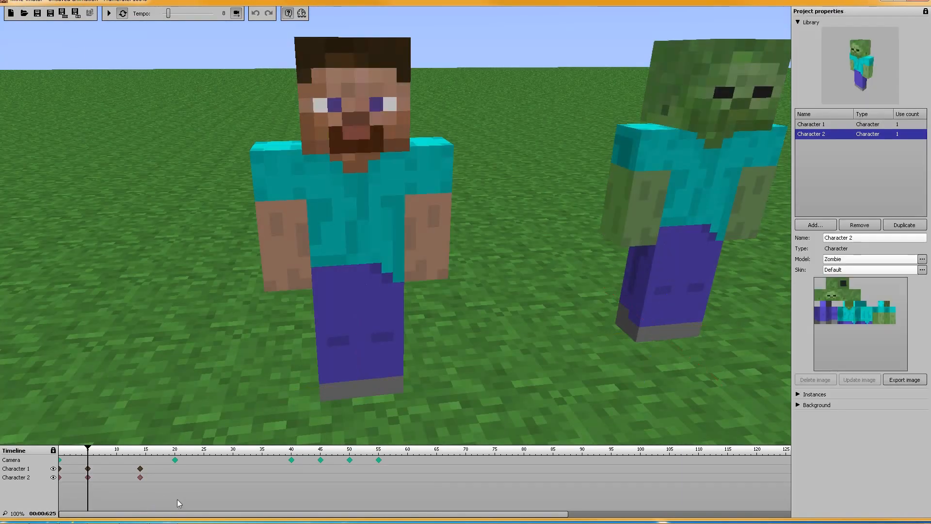
Select all six Character 1 and Character 2 keyframes at once and set their alpha to 78%
left_click_drag(169, 479, 59, 469)
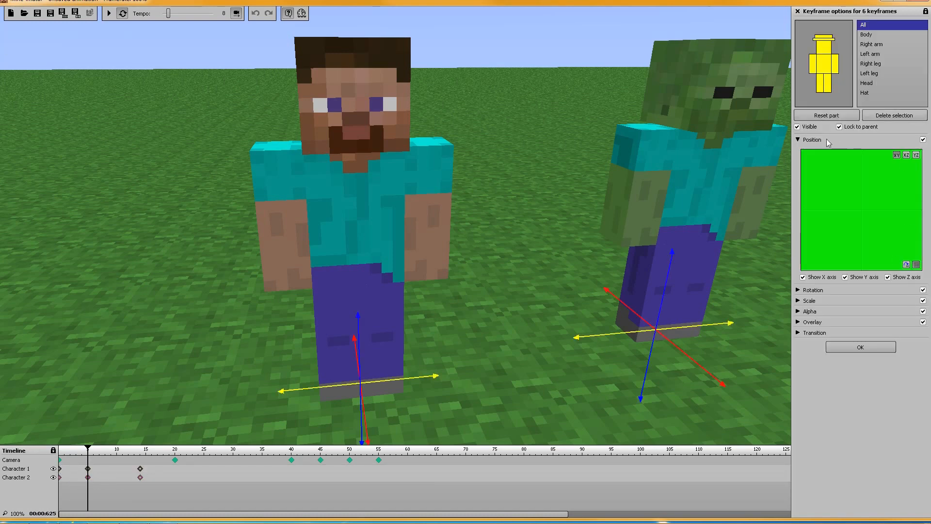
left_click(798, 140)
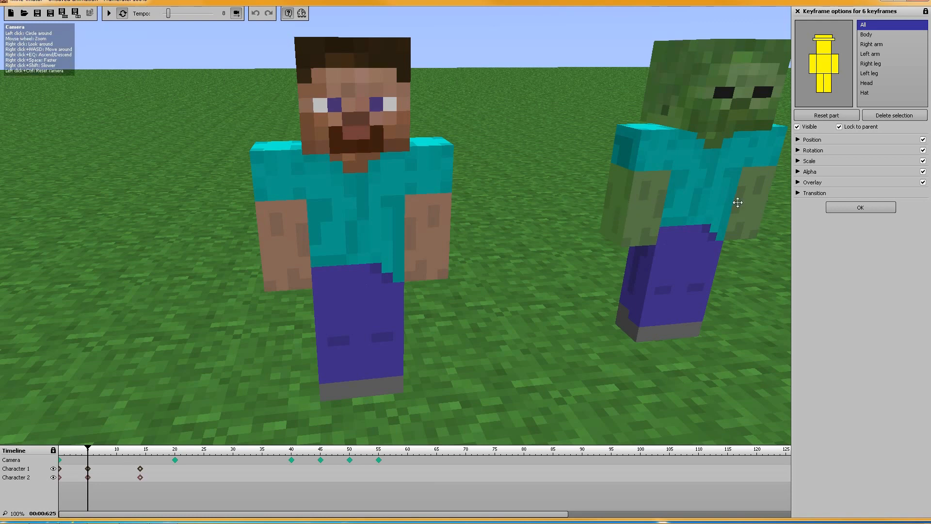
left_click(805, 172)
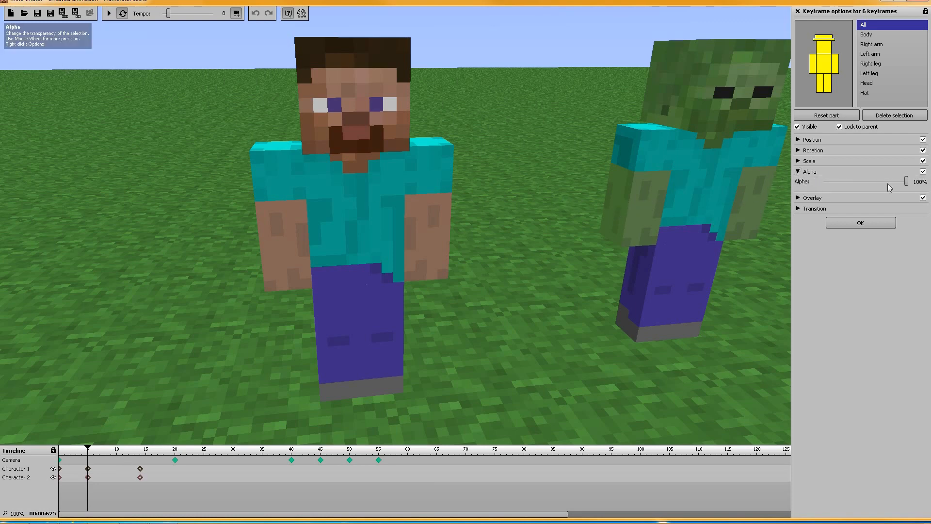
mouse_move(906, 183)
left_mouse_down()
mouse_move(828, 185)
mouse_move(888, 183)
left_mouse_up()
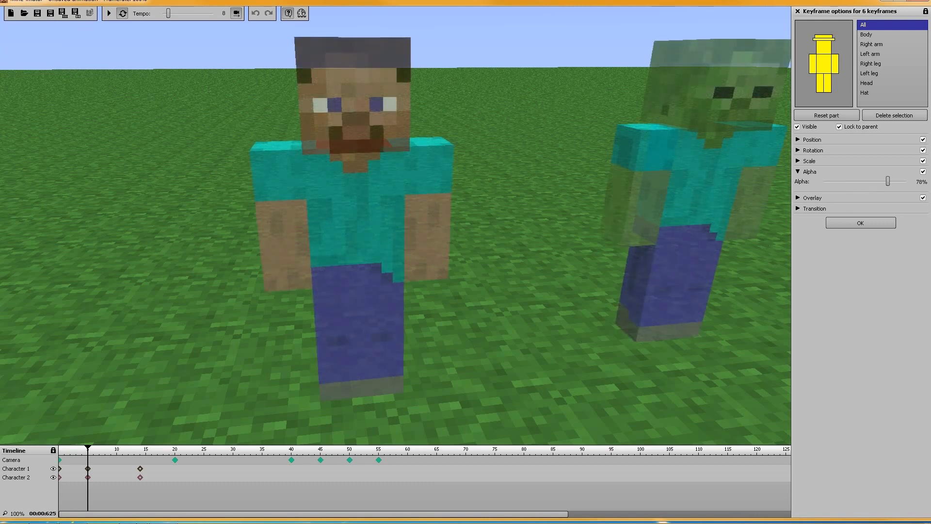
left_click(155, 492)
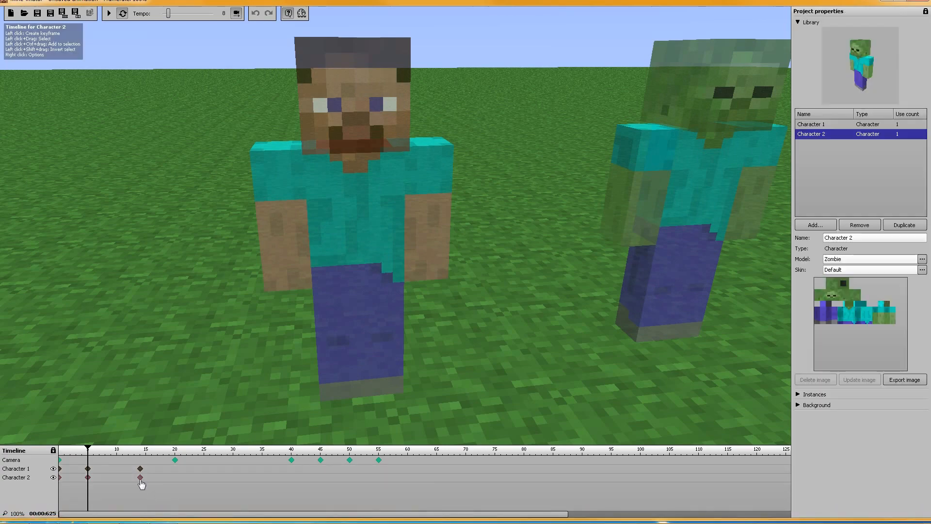
Select Character 2's frame 14 keyframe together with Character 1's frame 0 keyframe, set their alpha to 0%, and check both frames
left_click(140, 477)
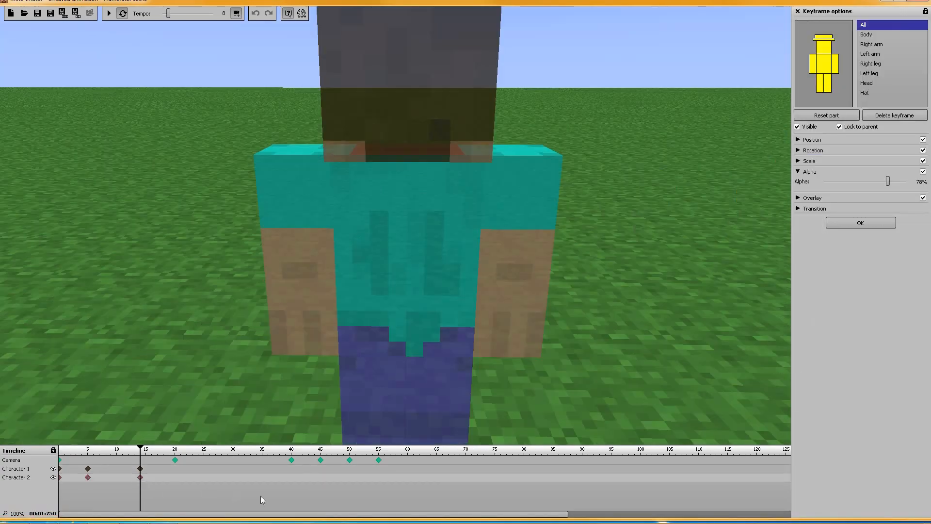
left_click(60, 469)
left_click_drag(889, 181, 811, 189)
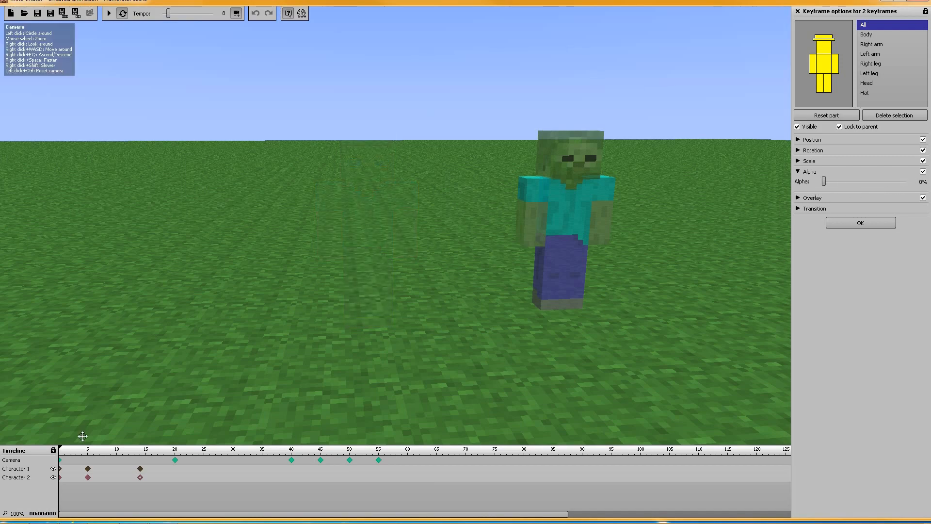
left_click(141, 480)
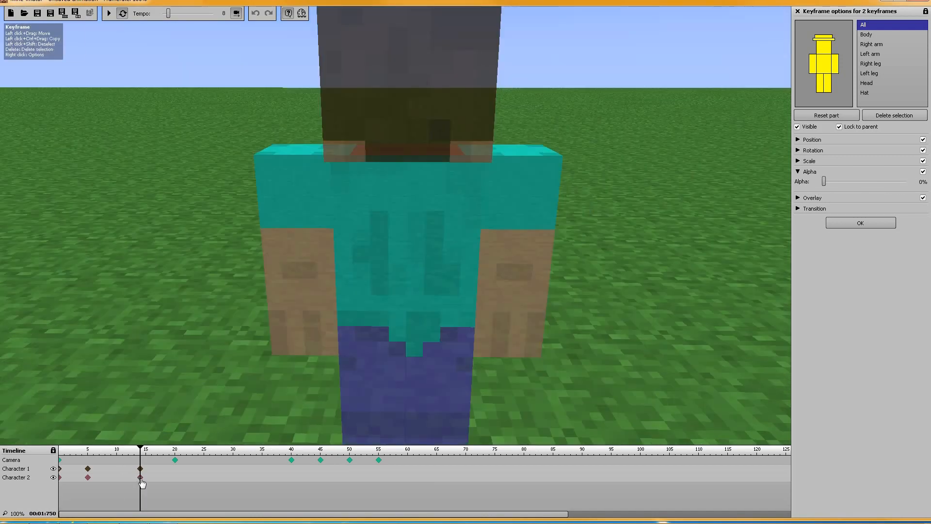
left_click(59, 473)
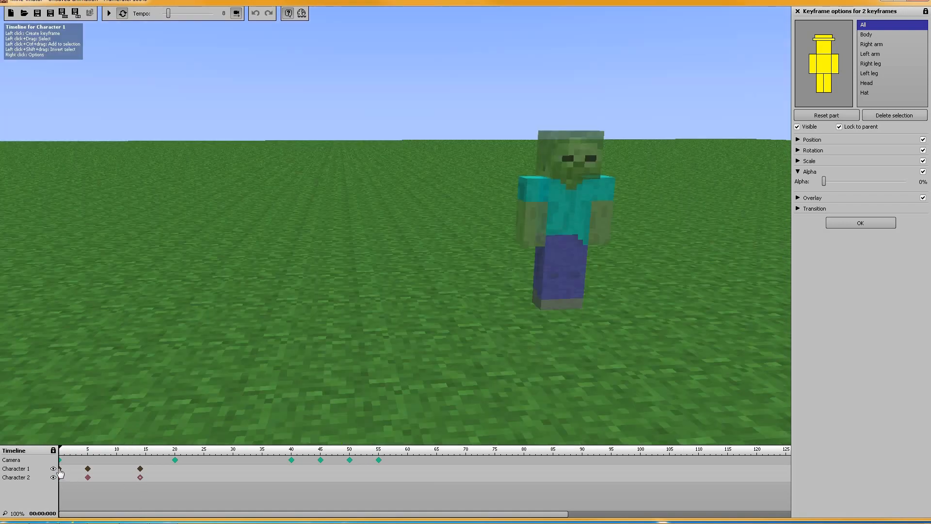
Compare both characters at their keyframes on frames 5, 14 and 0
left_click(88, 478)
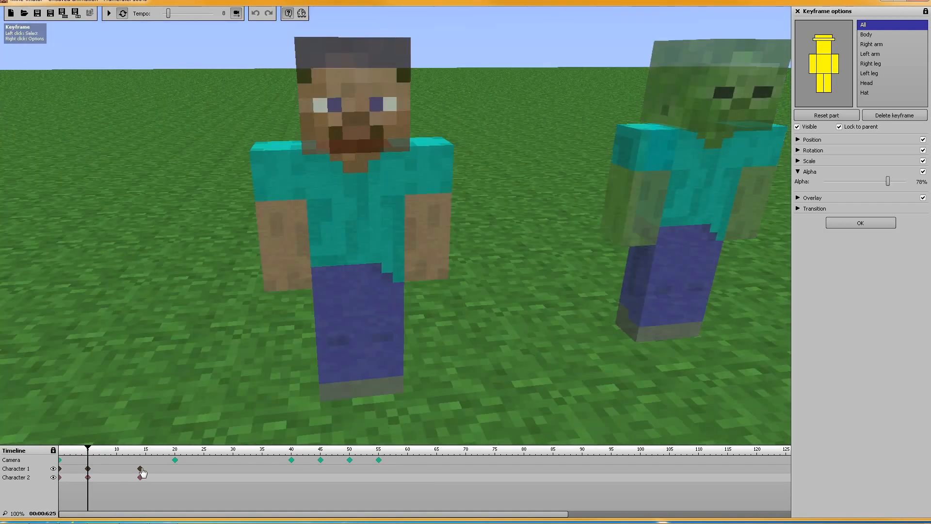
left_click(139, 469)
left_click(88, 469)
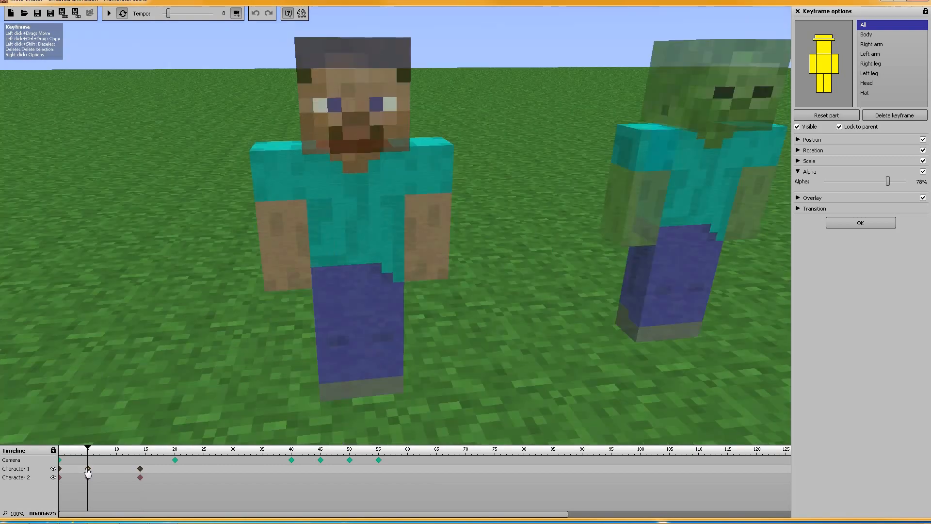
left_click(60, 469)
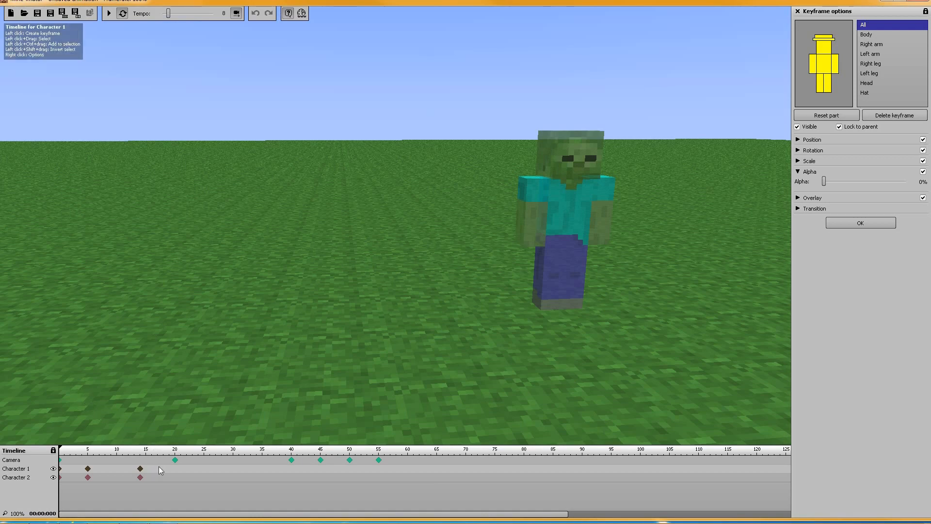
Step through the camera keyframes from frame 20 to 55, and delete those at frames 40, 45, 50 and 55
left_click(175, 461)
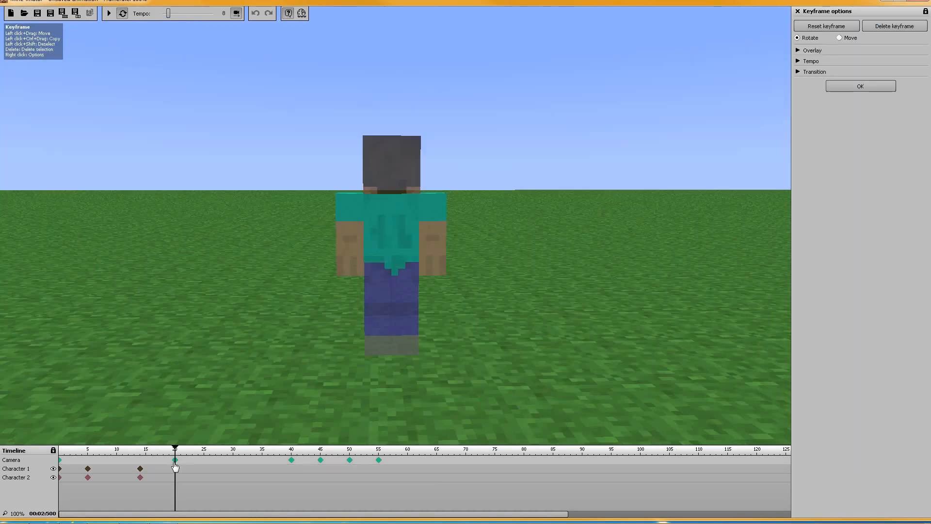
left_click(292, 460)
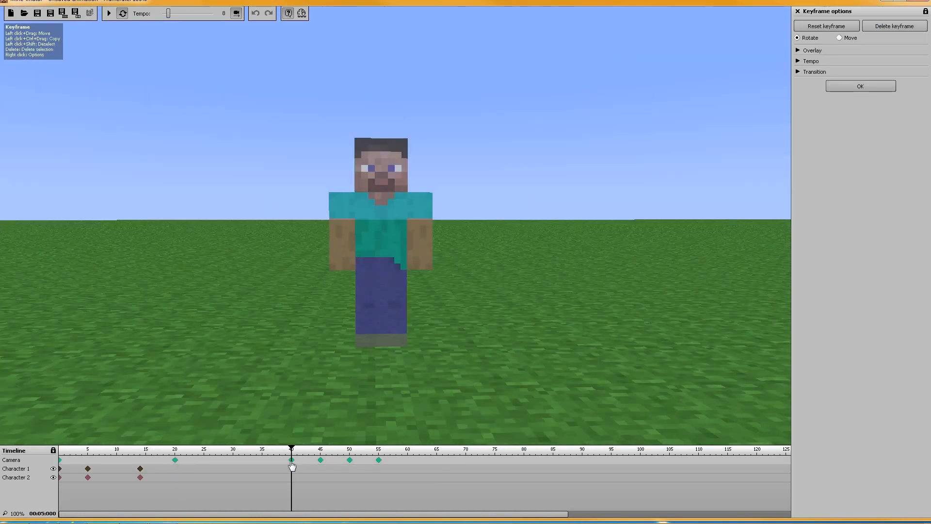
left_click(321, 460)
left_click(350, 460)
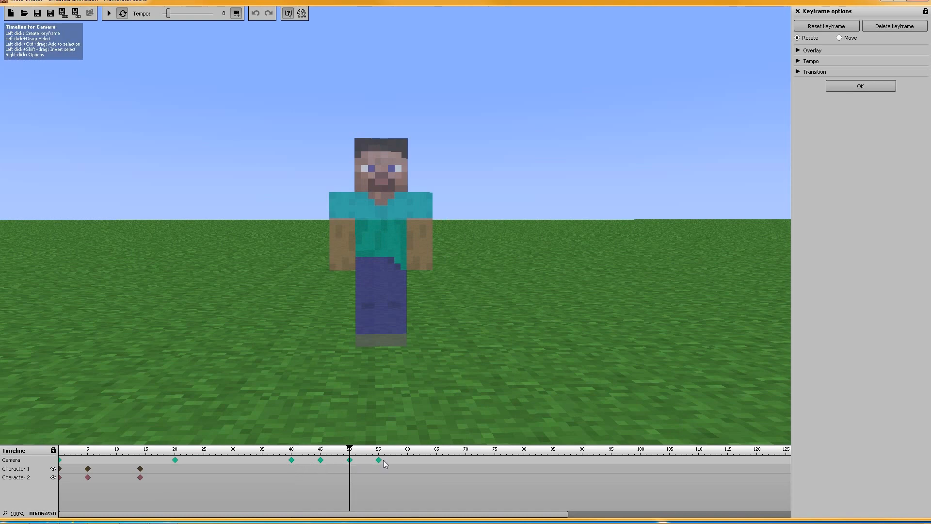
left_click(379, 460)
left_click_drag(401, 485, 277, 455)
key("Delete")
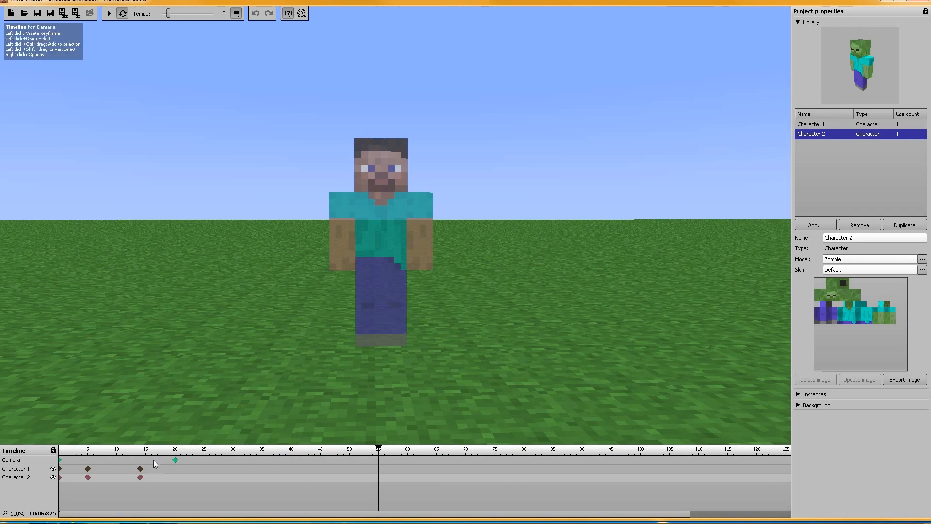
Compare the camera views at frames 20 and 0, and turn the frame 20 camera away from the characters toward empty grass
left_click(175, 461)
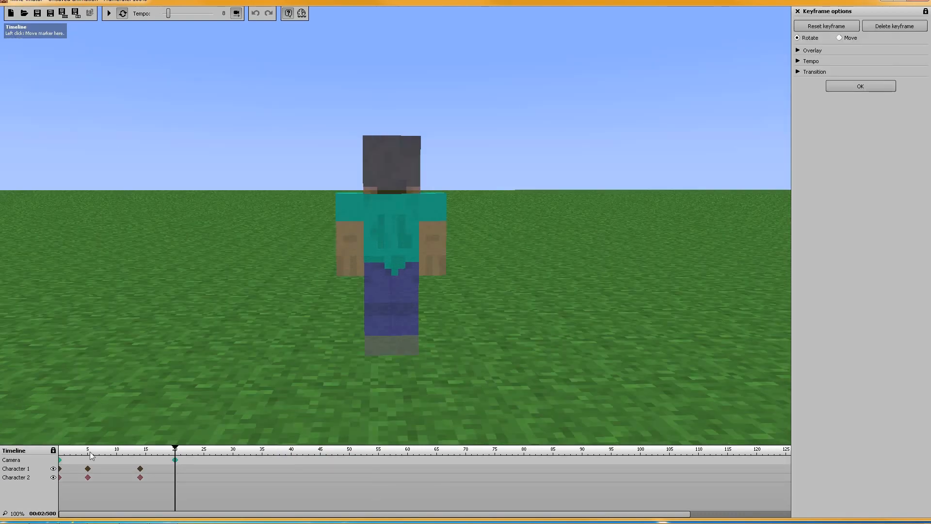
left_click(60, 461)
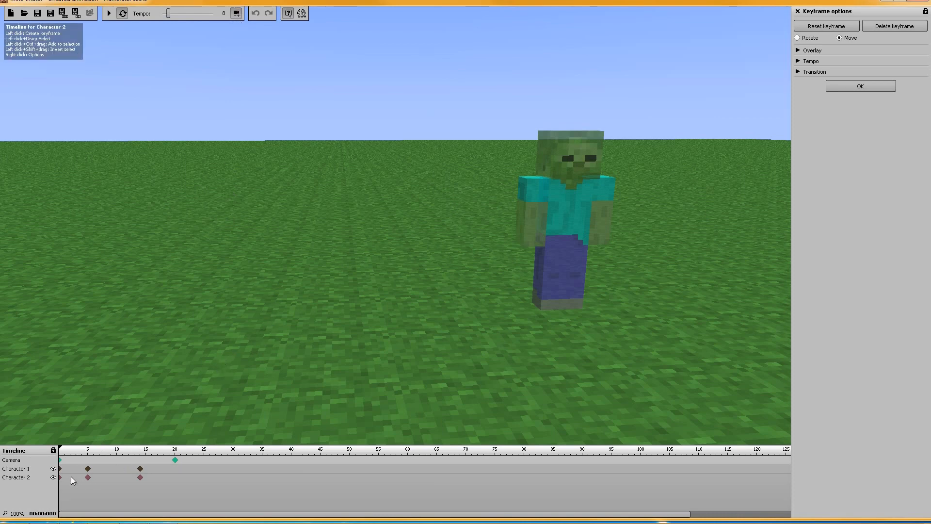
left_click(175, 460)
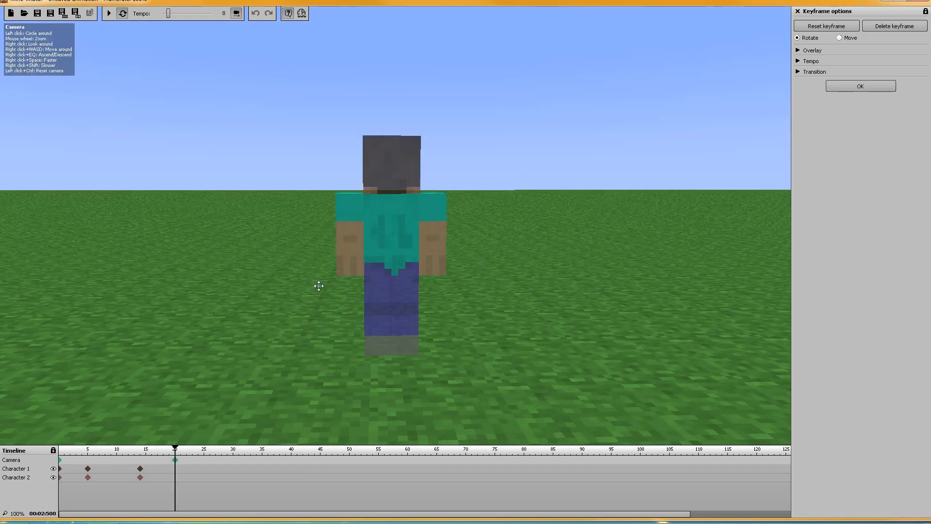
right_click_drag(463, 256, 601, 233)
right_click_drag(388, 194, 392, 226)
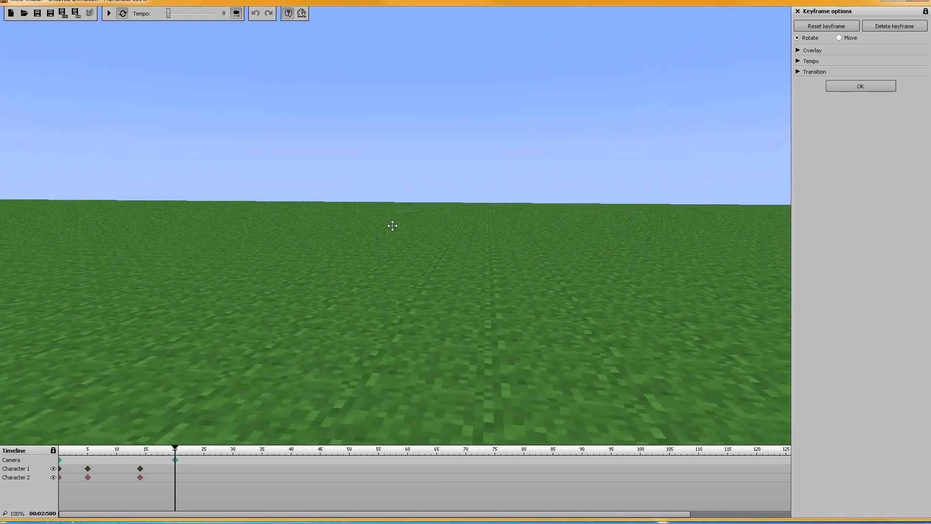
Play the animation from frame 0 to preview the camera movement, and pause it
left_click(60, 460)
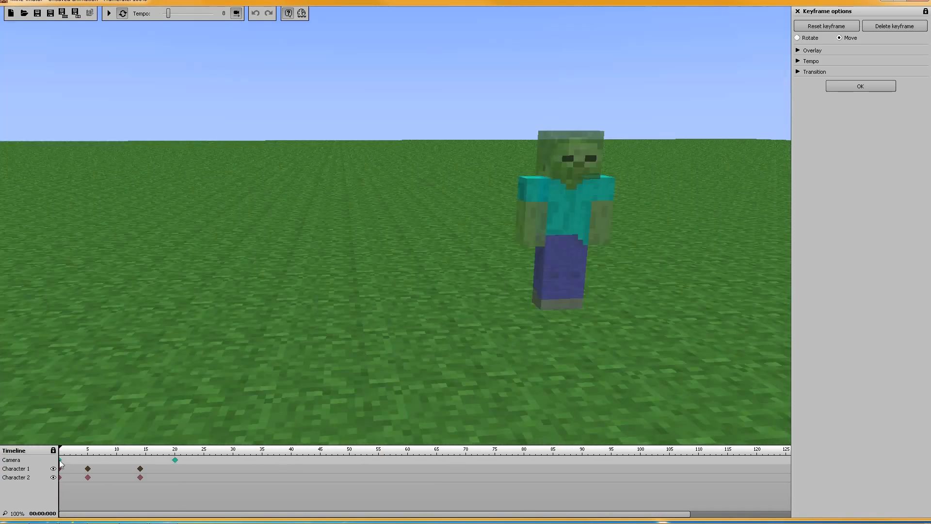
left_click(107, 14)
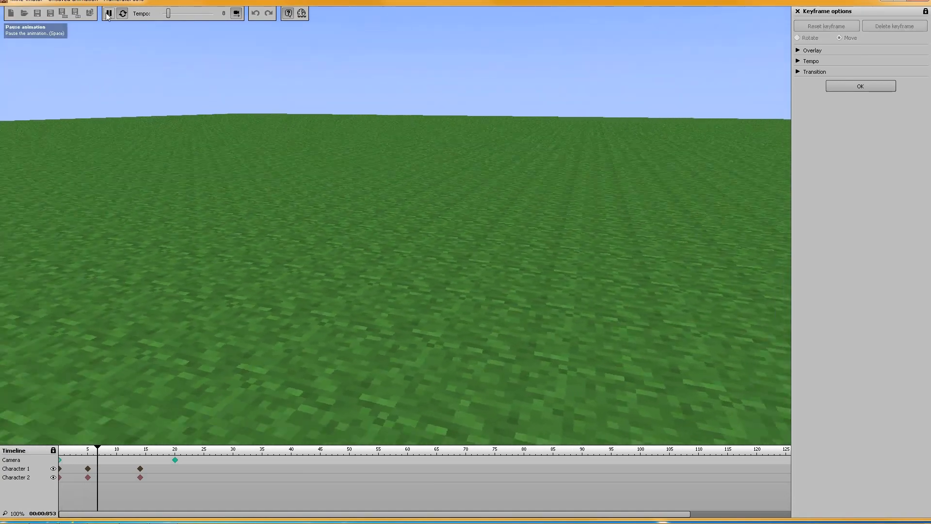
left_click(108, 14)
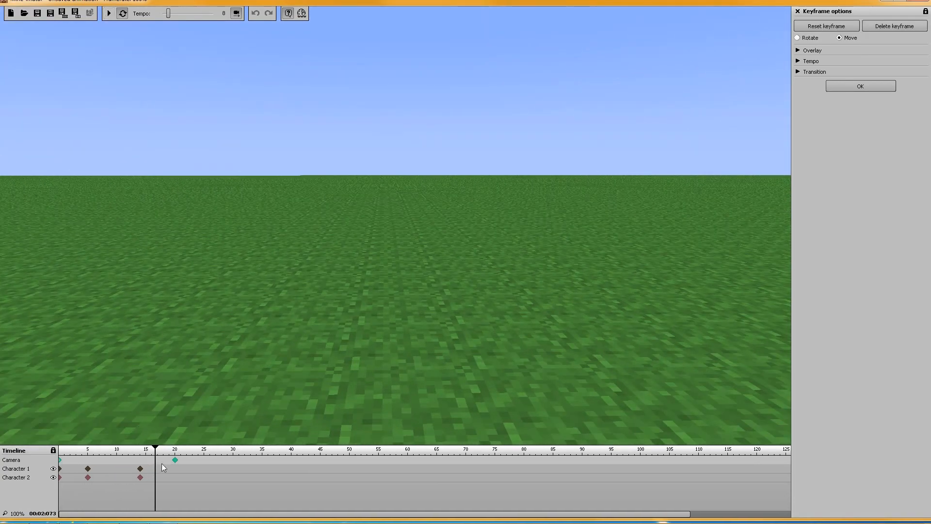
Reposition the camera at its frame 20 keyframe so that it shows Character 1 from behind
left_click(176, 460)
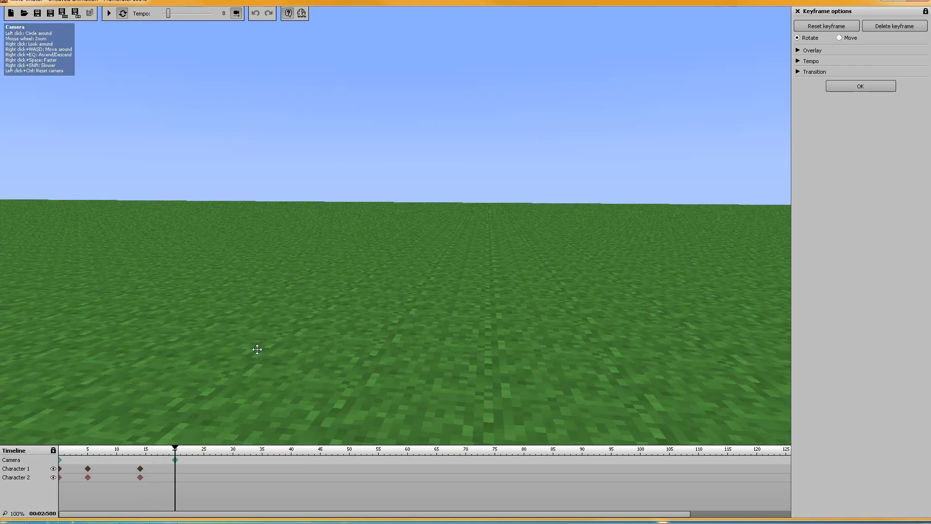
mouse_move(344, 314)
left_mouse_down()
mouse_move(310, 318)
mouse_move(326, 286)
mouse_move(208, 286)
mouse_move(242, 308)
mouse_move(223, 305)
mouse_move(261, 301)
mouse_move(236, 301)
left_mouse_up()
key("w")
Turn off the camera timeline, view the characters from far away, and play the animation from frame 0 with the free camera
left_click(236, 14)
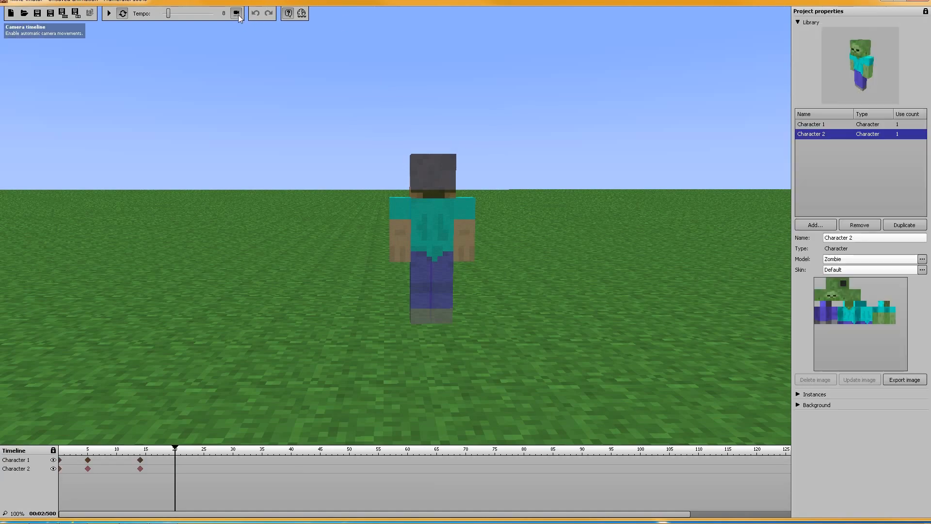
key("w")
right_click_drag(327, 320, 385, 225)
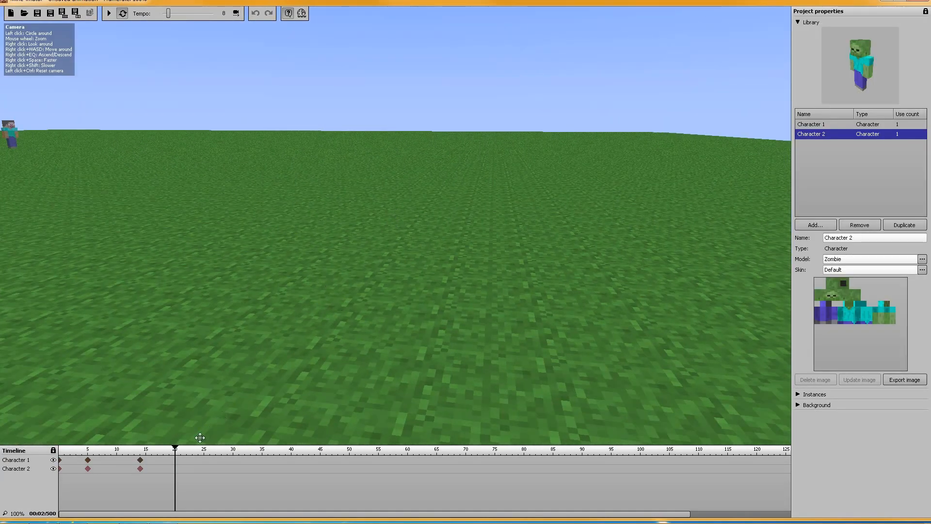
left_click_drag(174, 449, 39, 447)
right_click_drag(470, 278, 368, 132)
key("w")
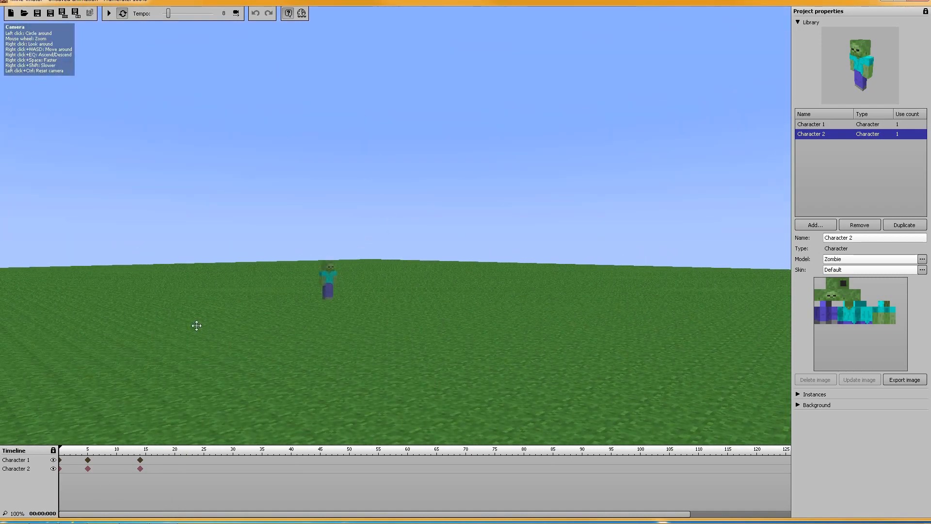
left_click(109, 13)
left_click(109, 13)
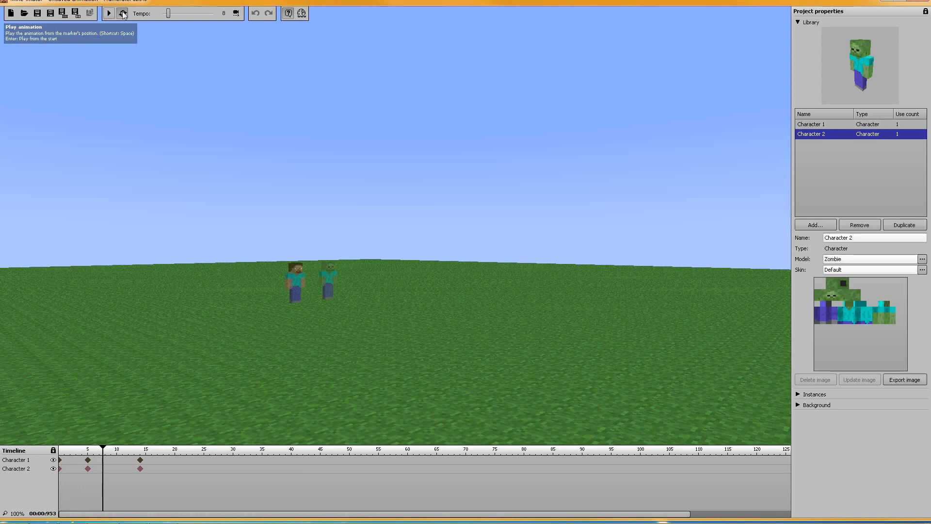
Turn the camera timeline back on and play the animation from frame 0 with the automatic camera movements
left_click(235, 13)
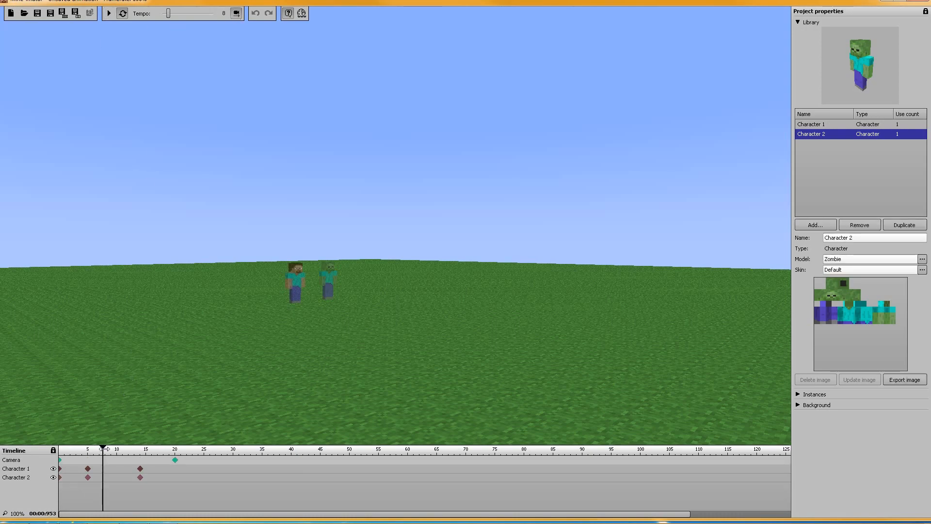
left_click_drag(103, 449, 57, 448)
left_click(109, 13)
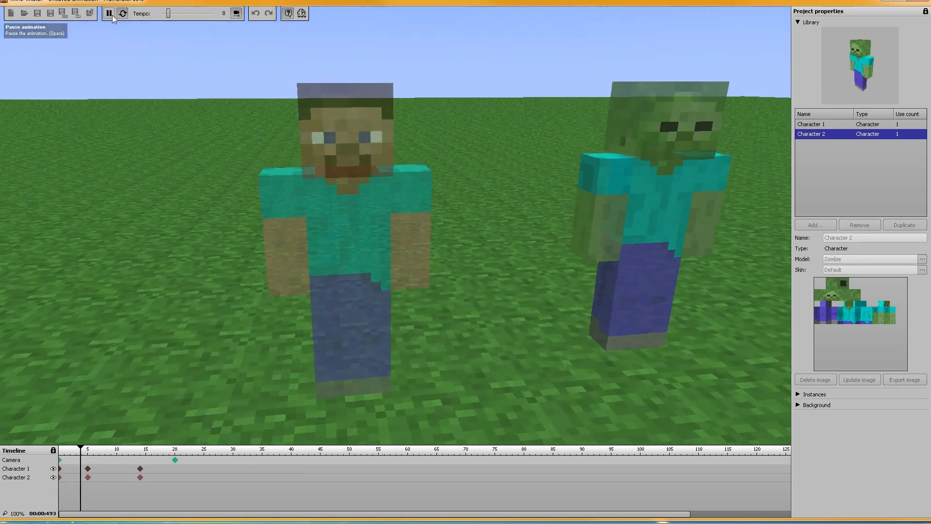
left_click(109, 13)
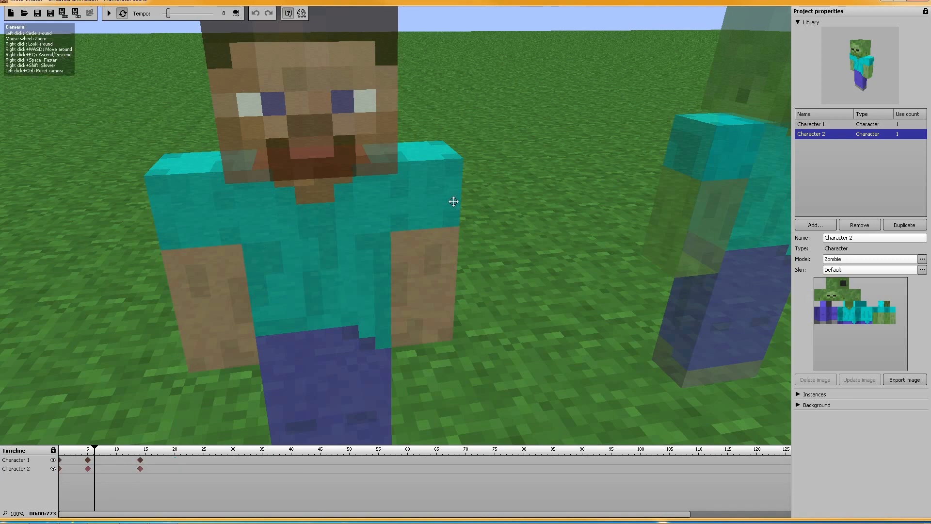
With the camera timeline on, open the overlay options of the camera's frame 0 keyframe and look at the color choices
left_click(235, 13)
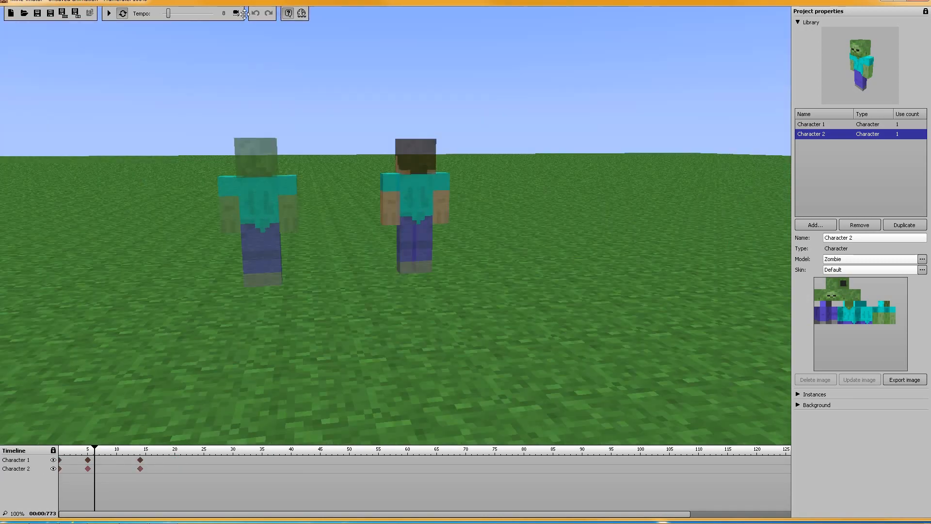
right_click(60, 460)
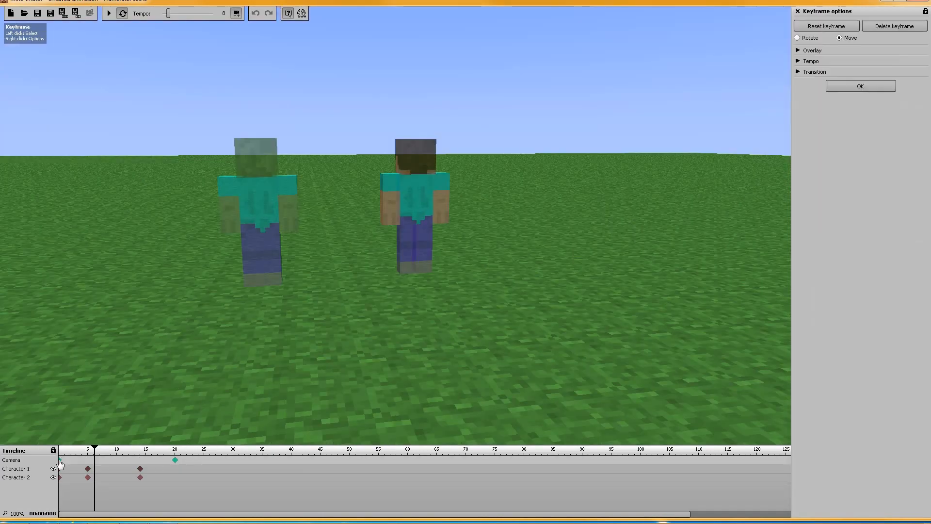
left_click(798, 50)
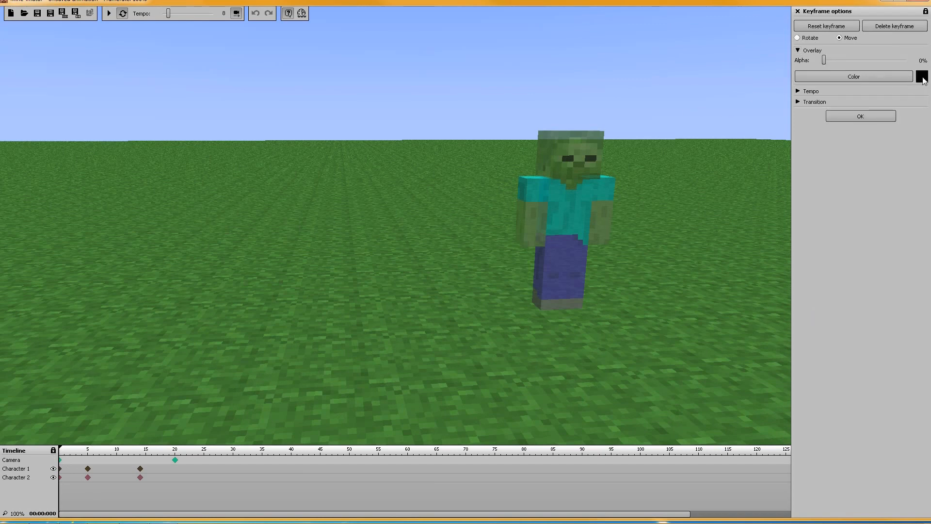
left_click(883, 77)
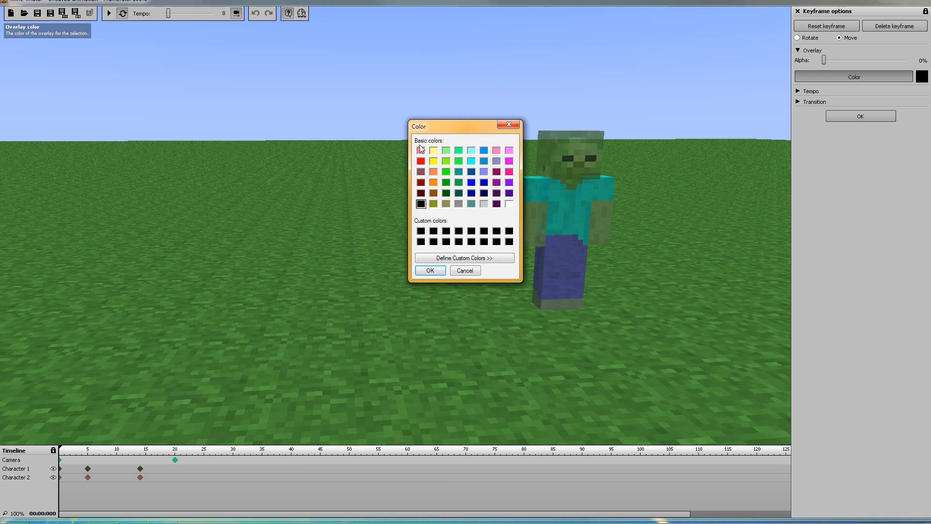
left_click(464, 270)
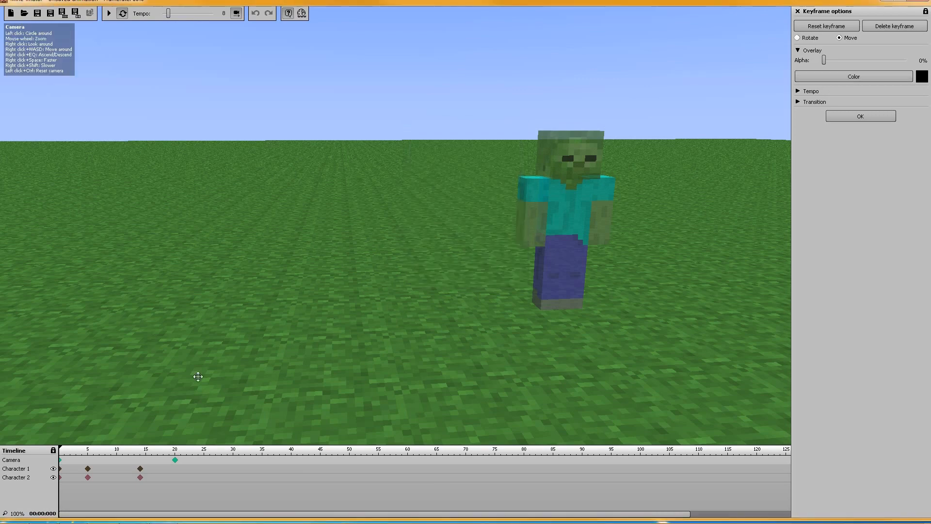
Give the camera's frame 20 keyframe an orange overlay with 39% alpha
left_click(175, 461)
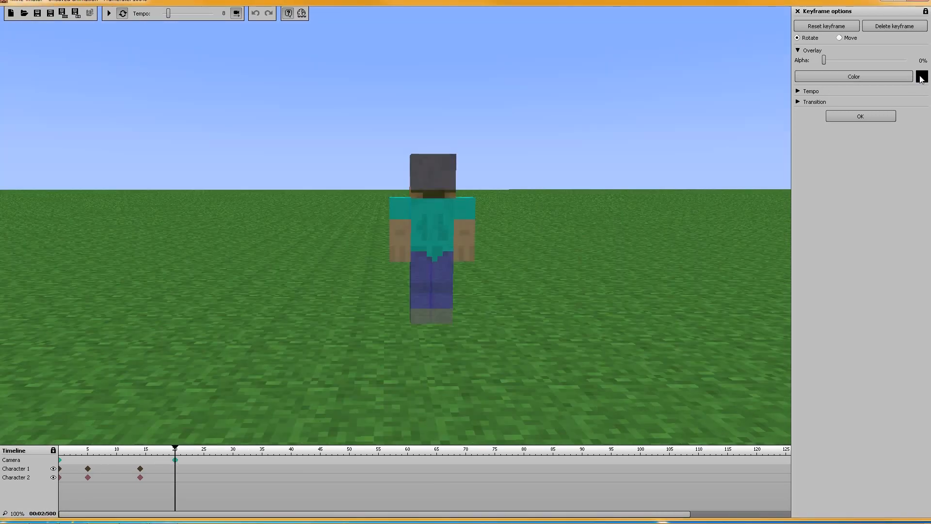
left_click(898, 76)
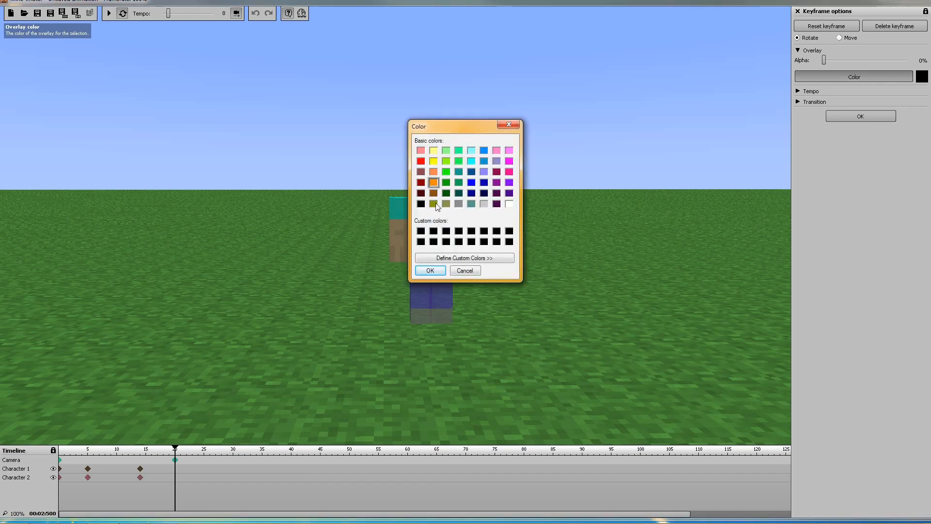
left_click(430, 271)
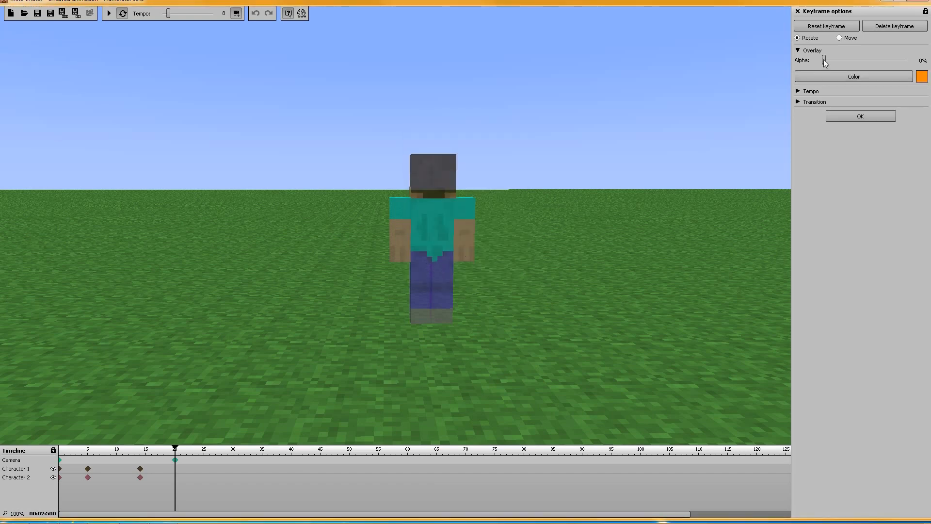
left_click_drag(824, 60, 859, 62)
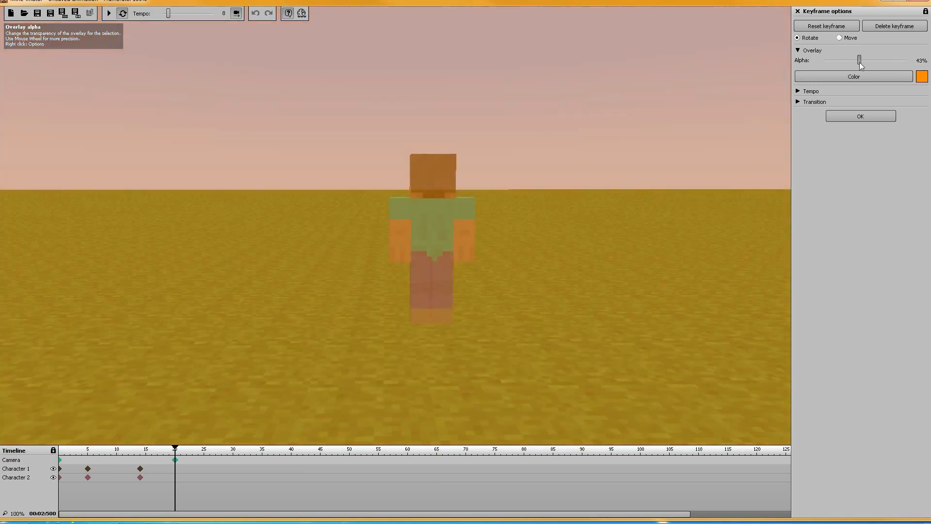
Play the animation from frame 0 to preview the camera's orange overlay, and pause it
left_click(59, 460)
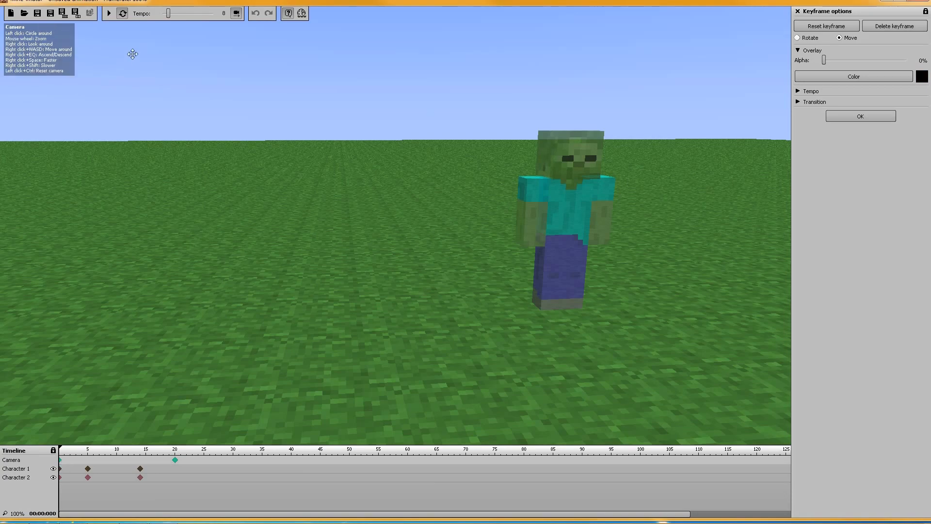
left_click(106, 14)
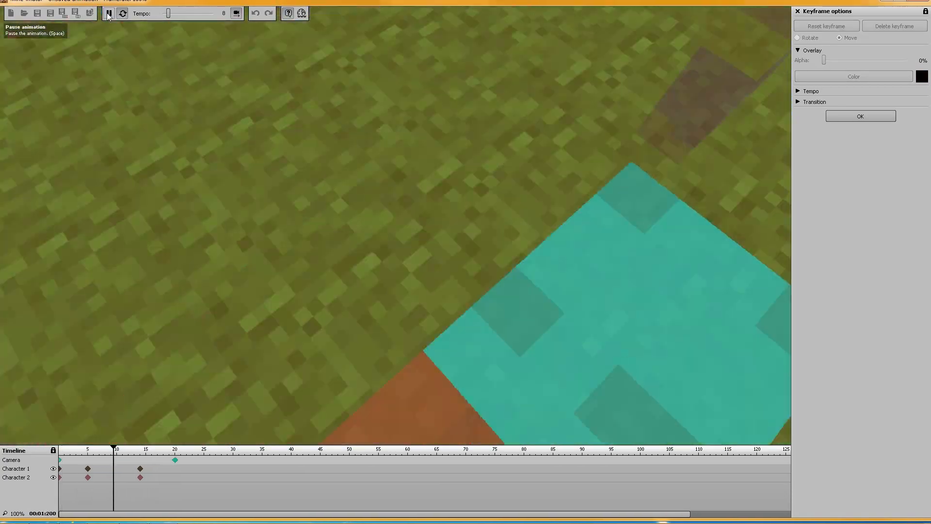
left_click(108, 15)
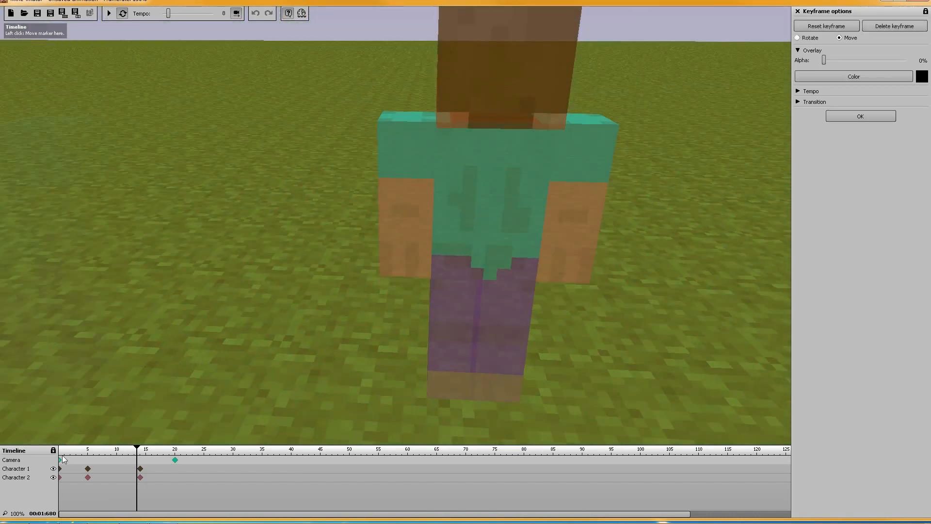
Set the camera's frame 0 keyframe to Rotate mode
left_click(60, 461)
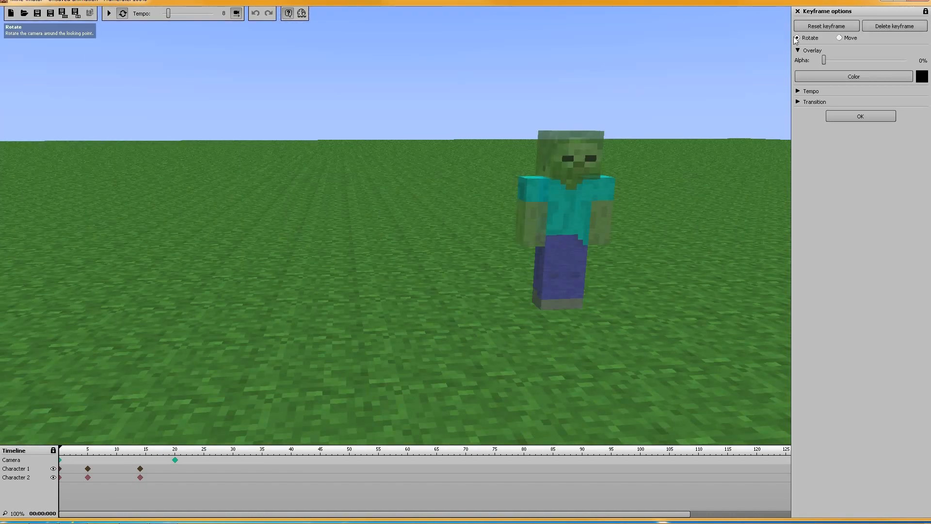
Play the animation to preview the camera rotating around the looking point, and pause it
left_click(109, 14)
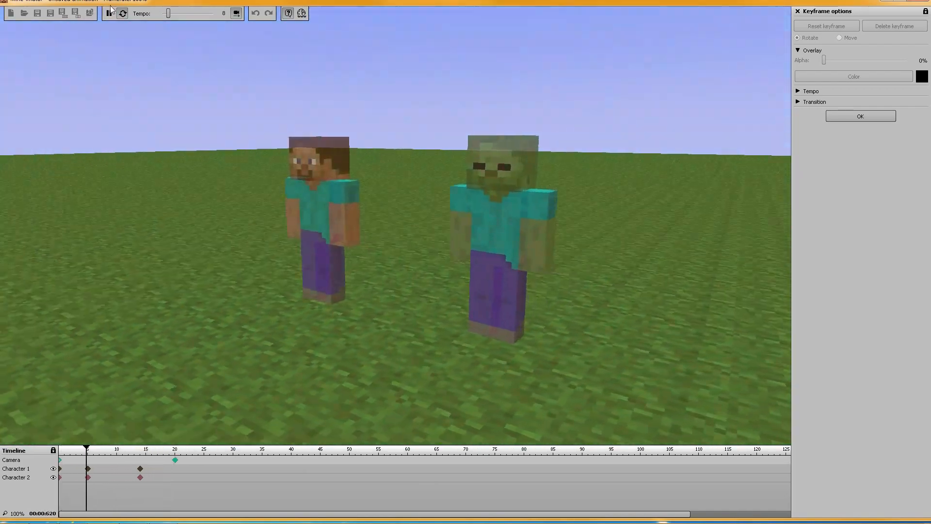
left_click(109, 14)
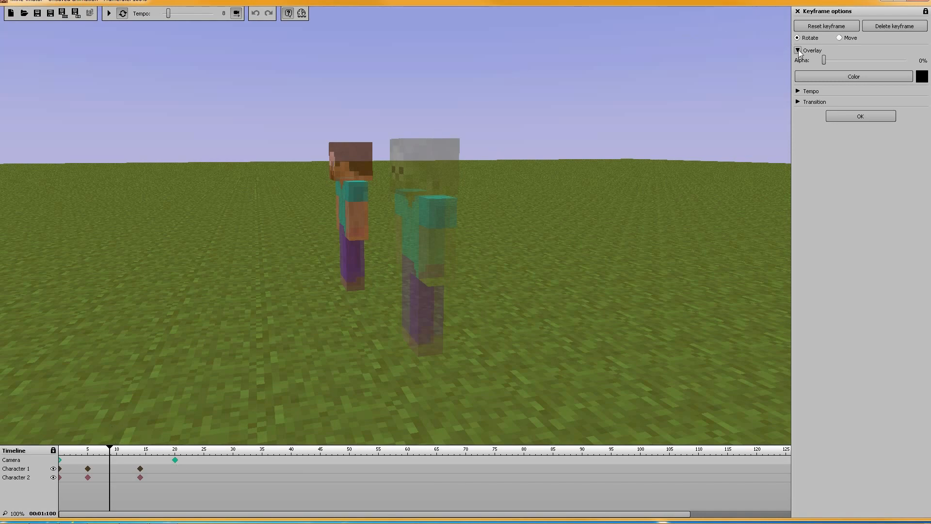
Show the tempo options in place of the overlay options for the camera's frame 0 keyframe, and add a camera keyframe at frame 40
left_click(61, 462)
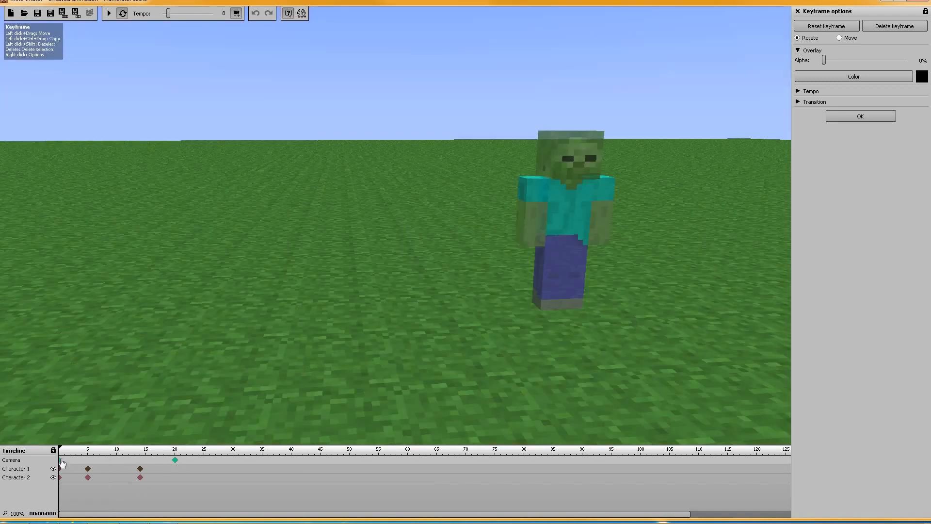
left_click(798, 51)
left_click(798, 61)
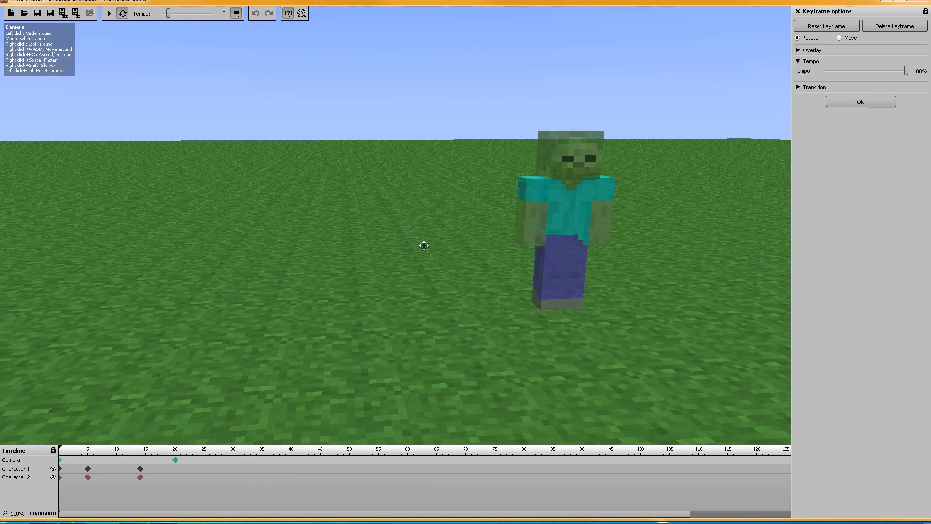
left_click(293, 461)
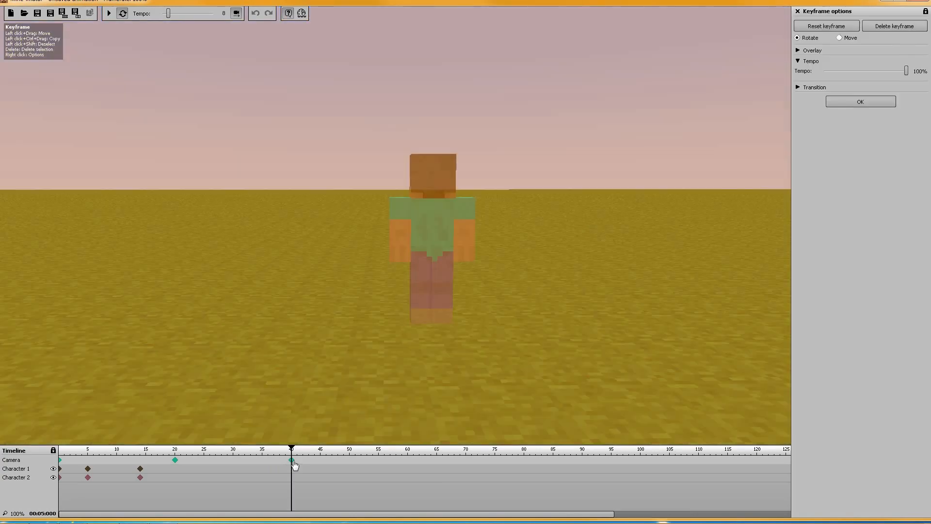
Set the overlay alpha of the camera's frame 20 keyframe to 0%
left_click(175, 460)
left_click(801, 51)
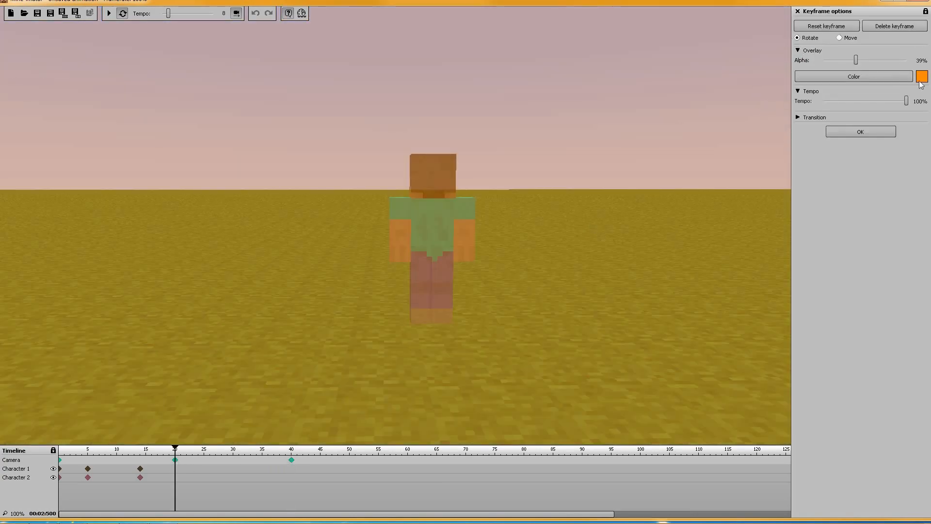
left_click_drag(857, 61, 760, 61)
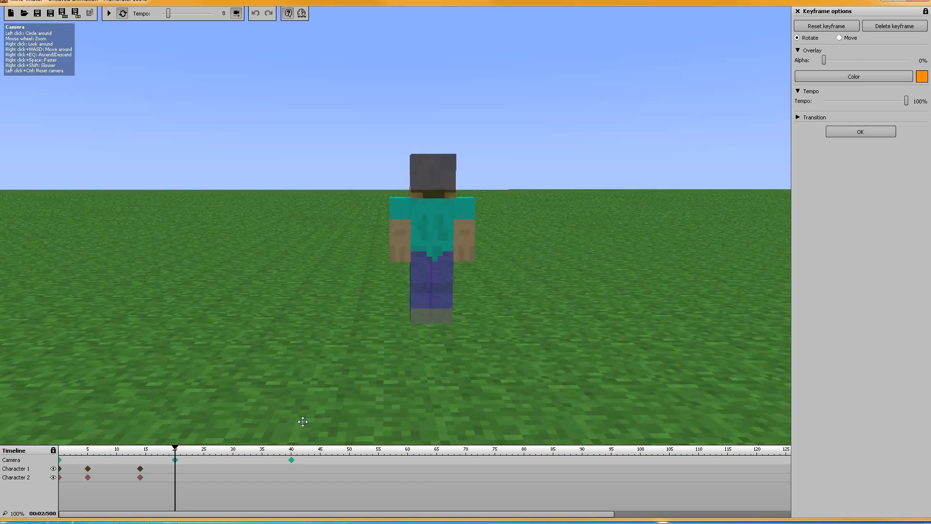
Play the animation from frame 0 to preview the camera motion without the frame 20 overlay, and pause it
left_click(61, 460)
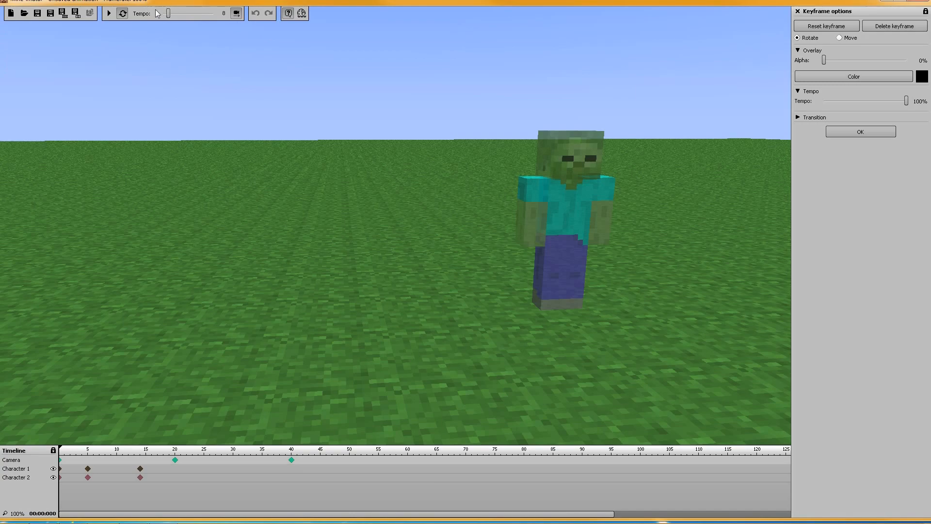
left_click(110, 14)
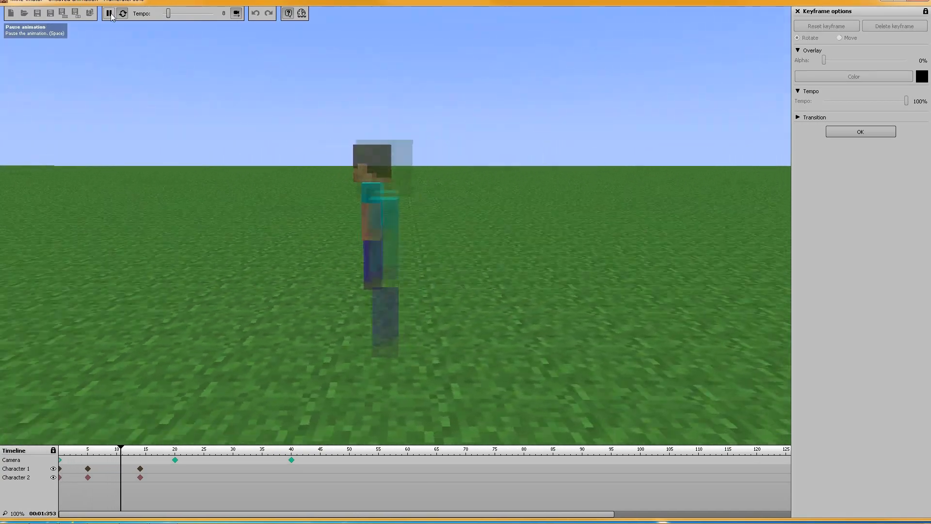
left_click(110, 14)
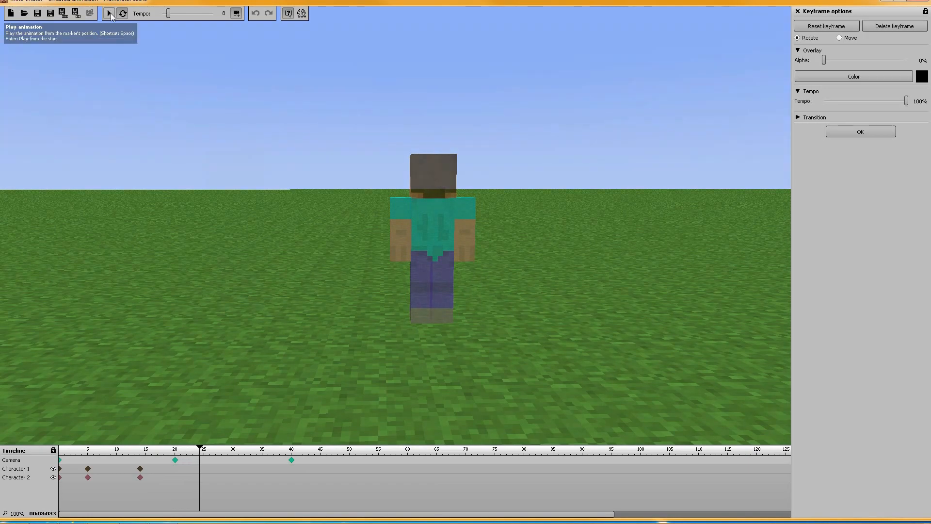
Reposition the camera at its frame 40 keyframe to view the Steve character from the front, and set that keyframe's overlay alpha to 0%
left_click(292, 462)
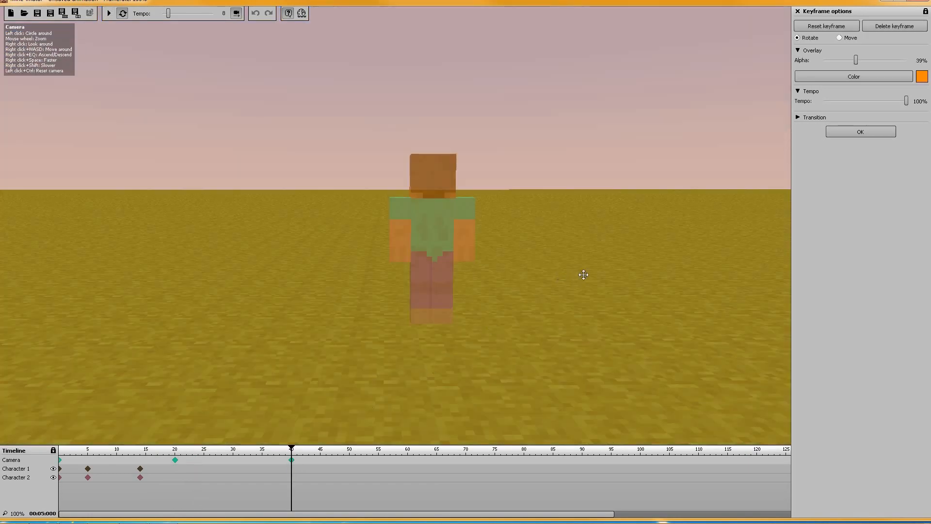
right_click_drag(583, 271, 560, 263)
key("w")
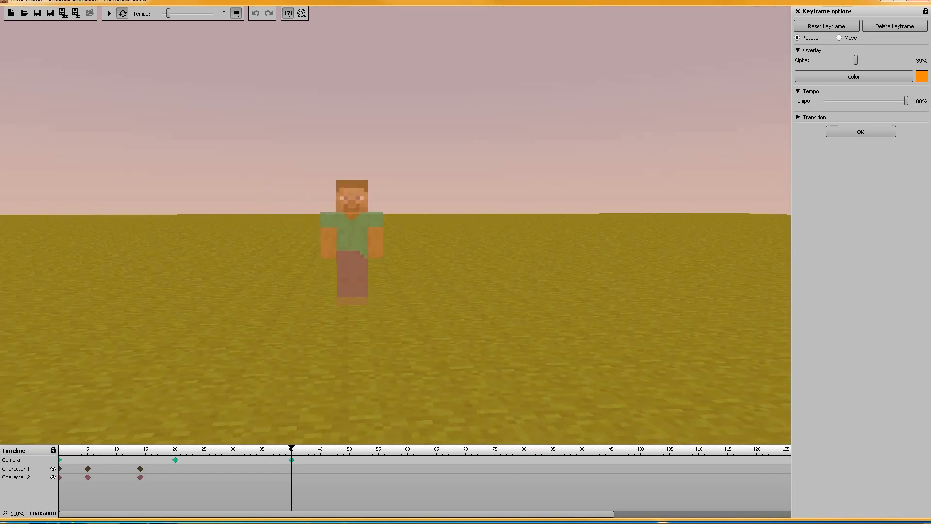
left_click_drag(857, 61, 638, 51)
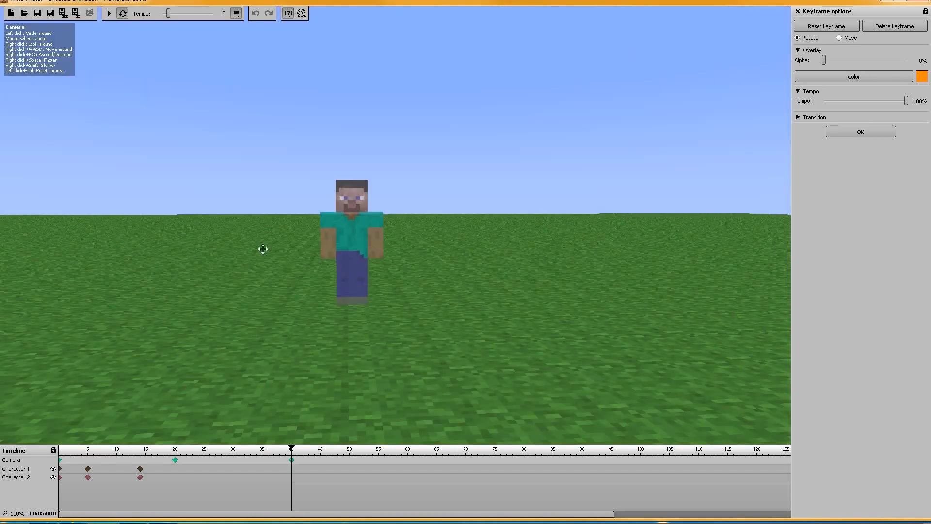
Play the animation from frame 0 to preview the camera moving through to frame 40, and pause it
left_click(60, 459)
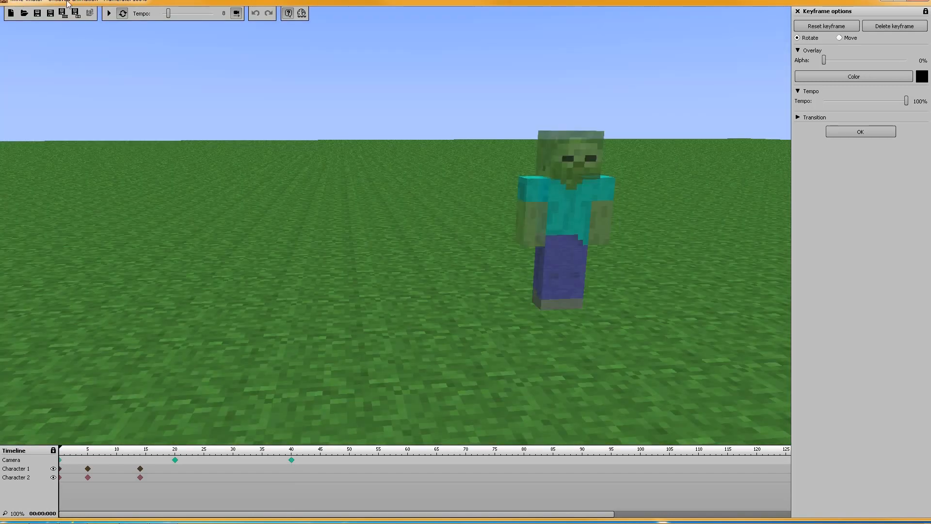
left_click(111, 13)
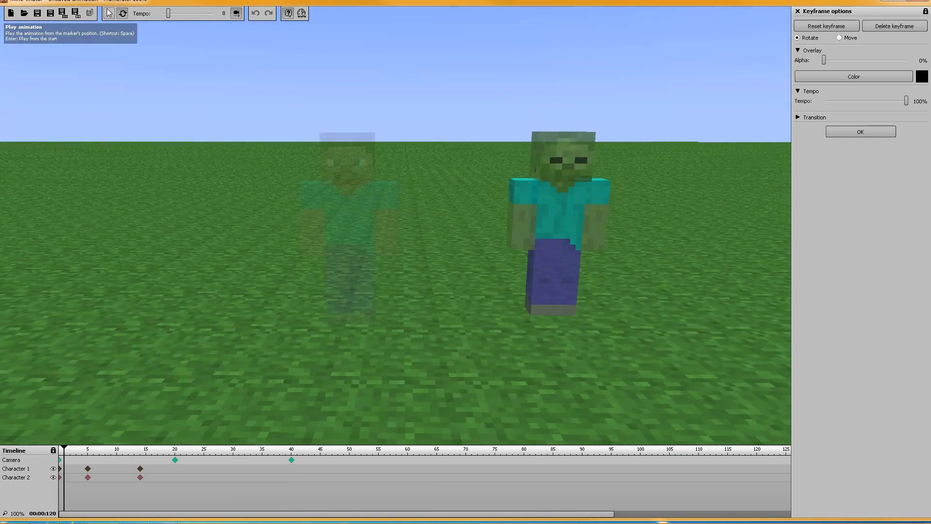
Set the animation's overall playback tempo to 24 and preview the faster playback, pausing it at the end
left_click(61, 461)
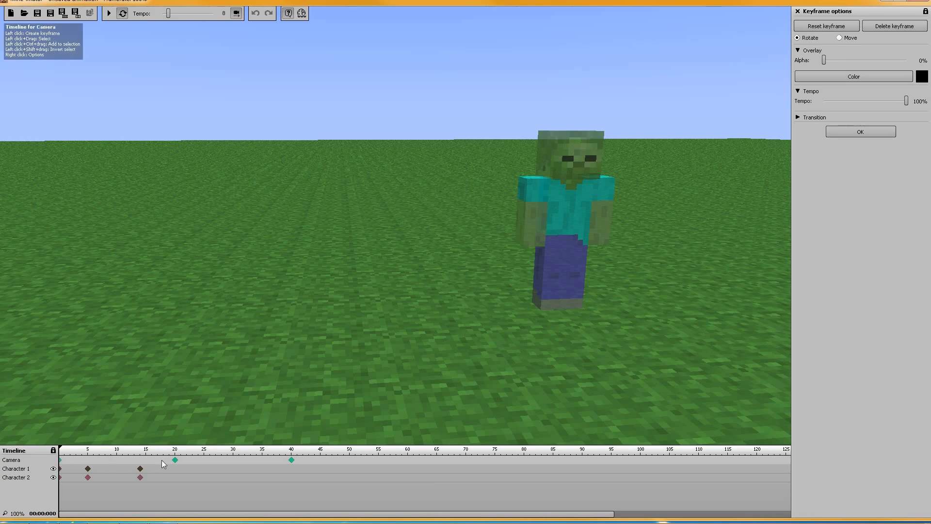
left_click(175, 460)
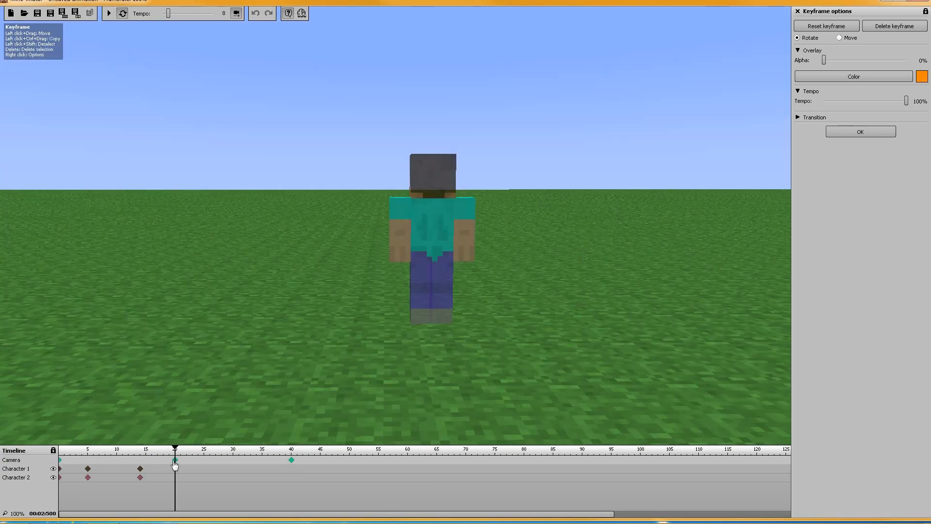
left_click(186, 13)
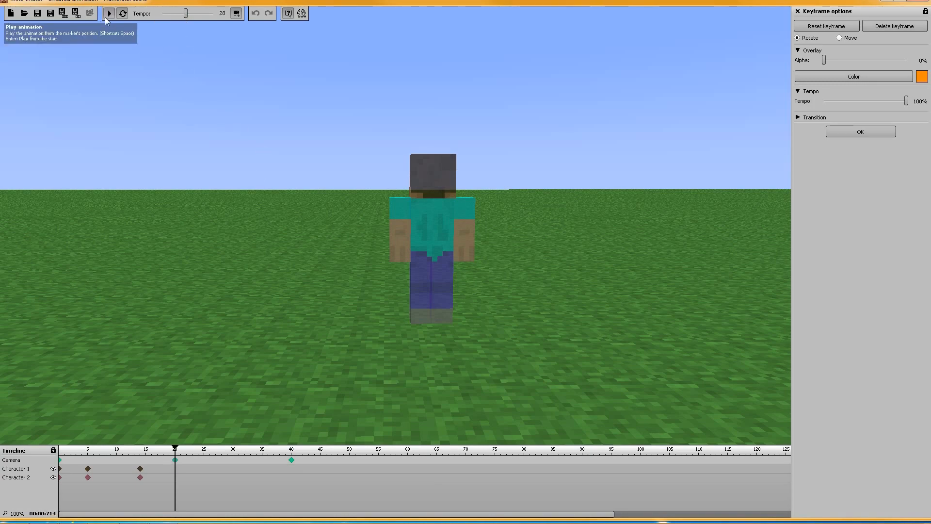
key("space")
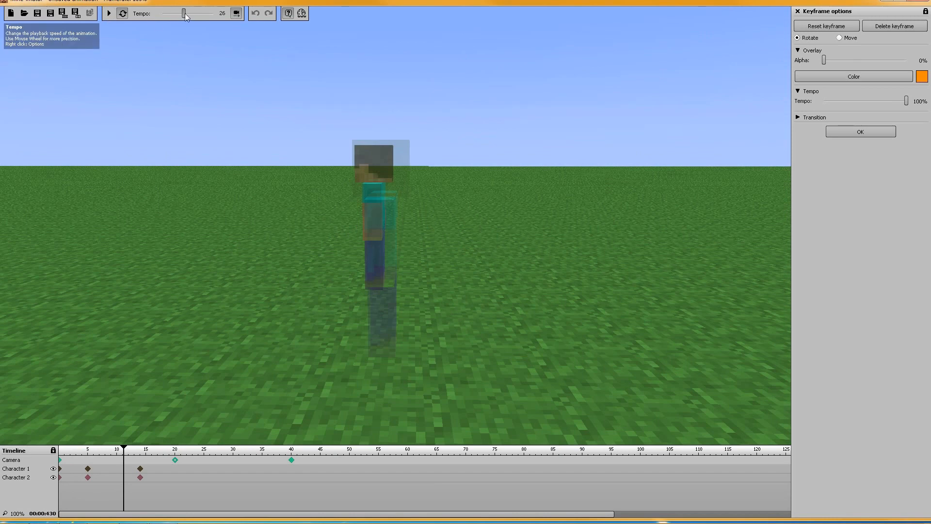
left_click(108, 13)
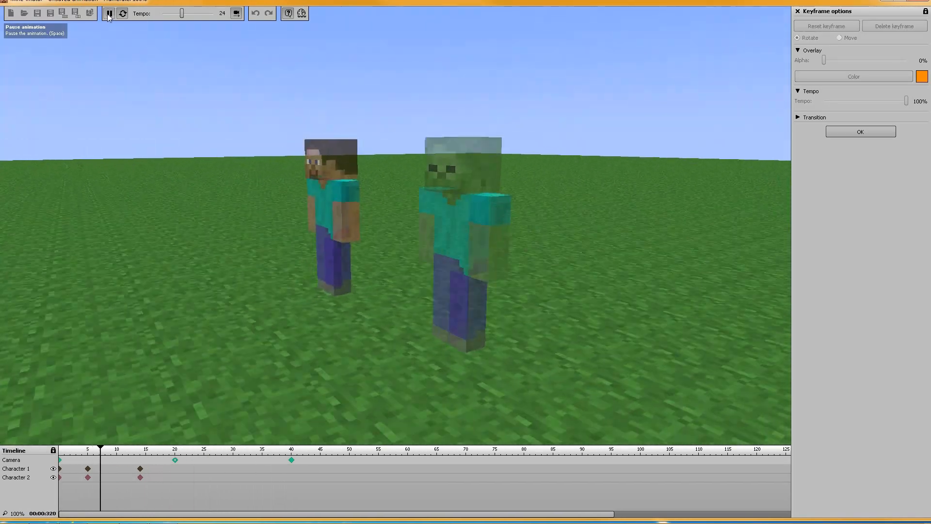
left_click(109, 13)
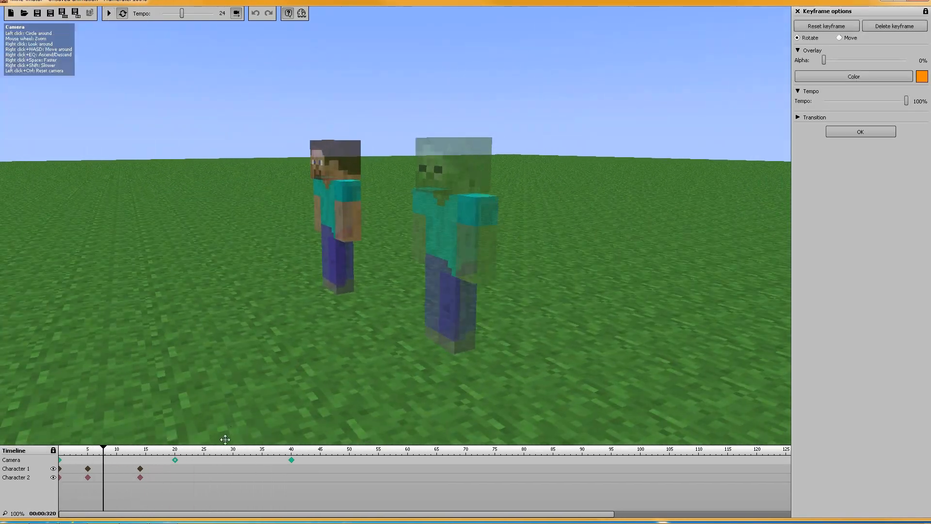
Set the tempo of the camera's frame 20 keyframe to 7%, and preview the animation from frame 0
left_click(176, 460)
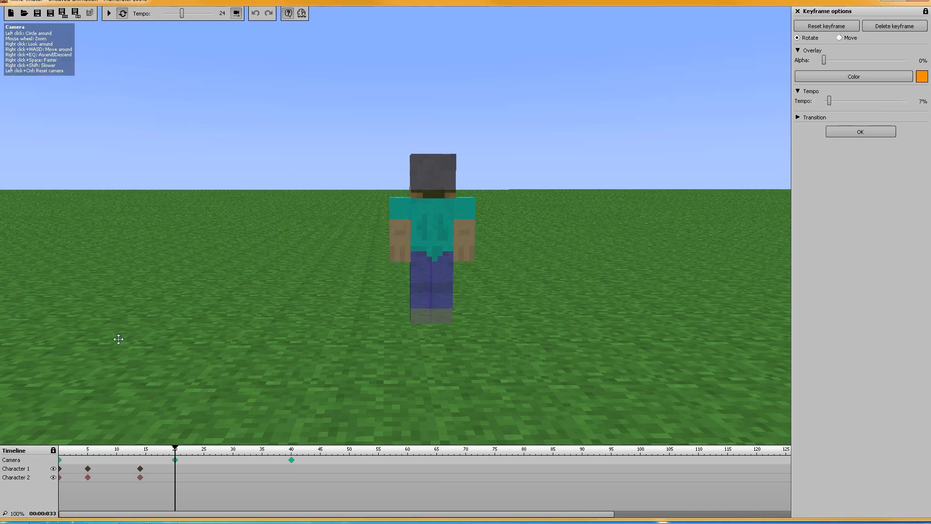
left_click(61, 465)
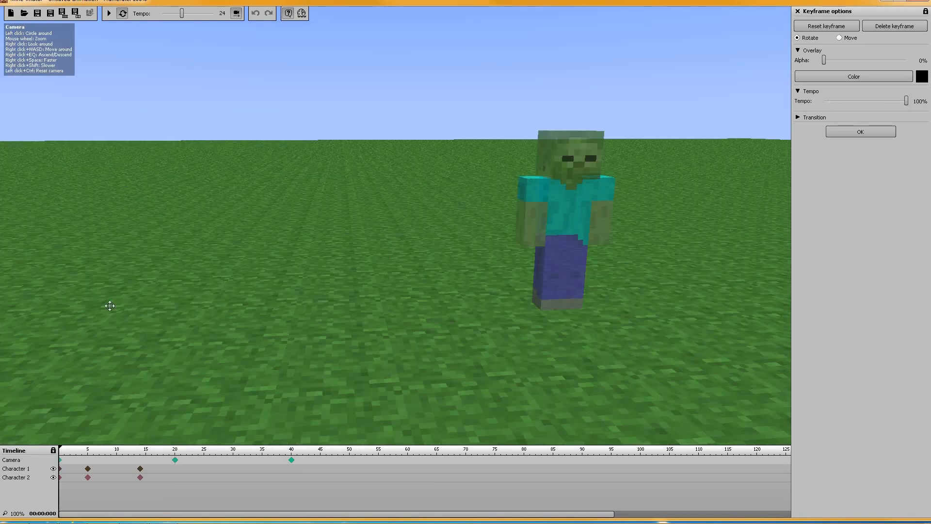
left_click(109, 14)
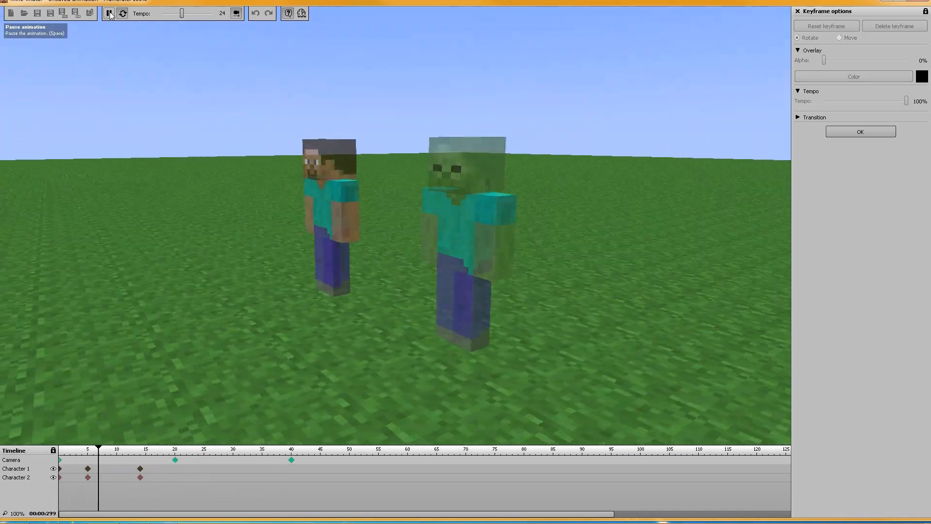
left_click(109, 13)
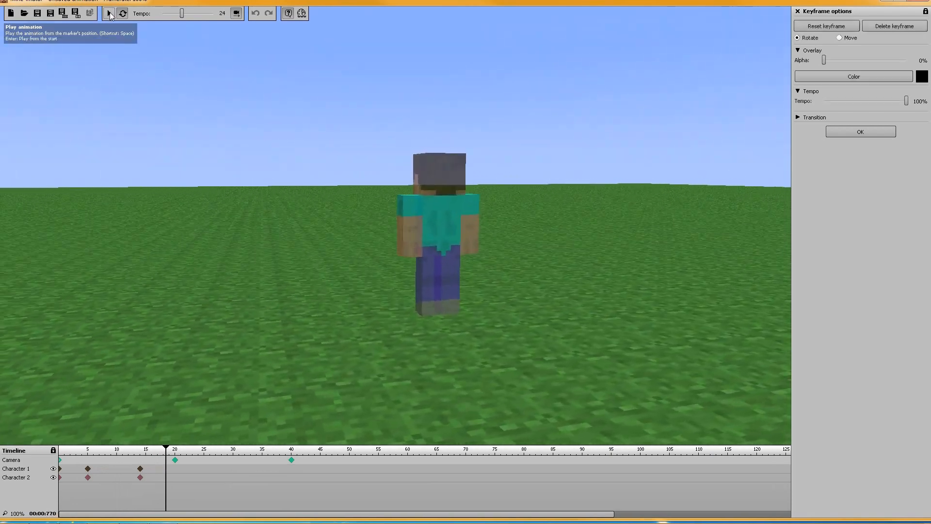
Check the camera's keyframes at frames 0, 20 and 40, and play the animation to examine how playback speed changes between them
left_click(61, 459)
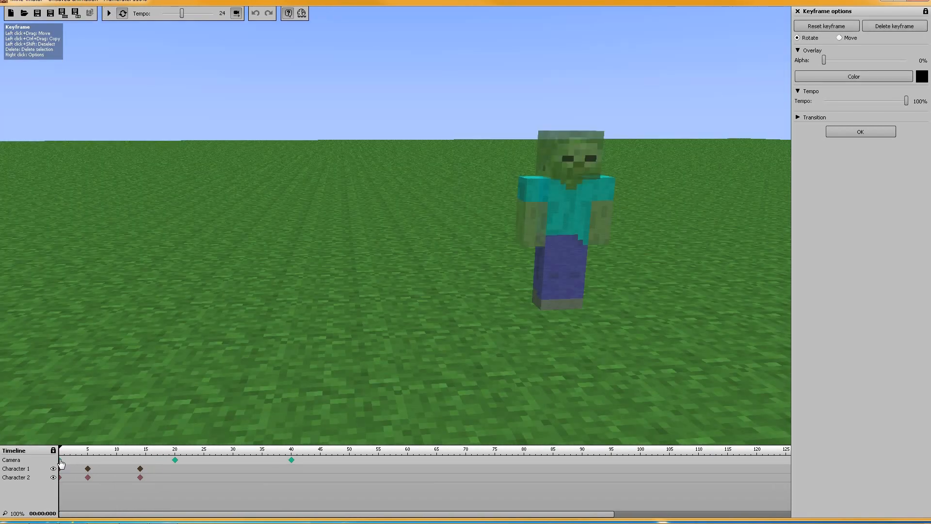
left_click(175, 459)
left_click(291, 460)
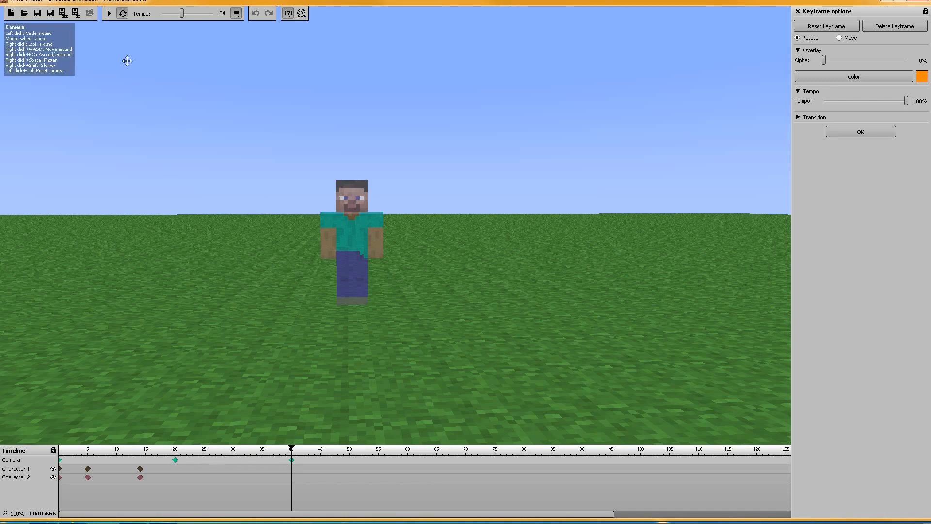
left_click(109, 13)
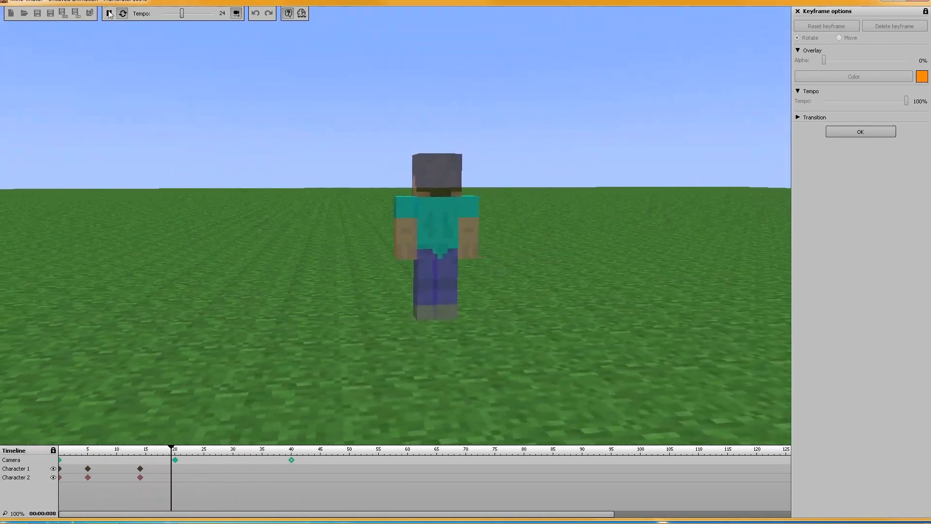
left_click(110, 14)
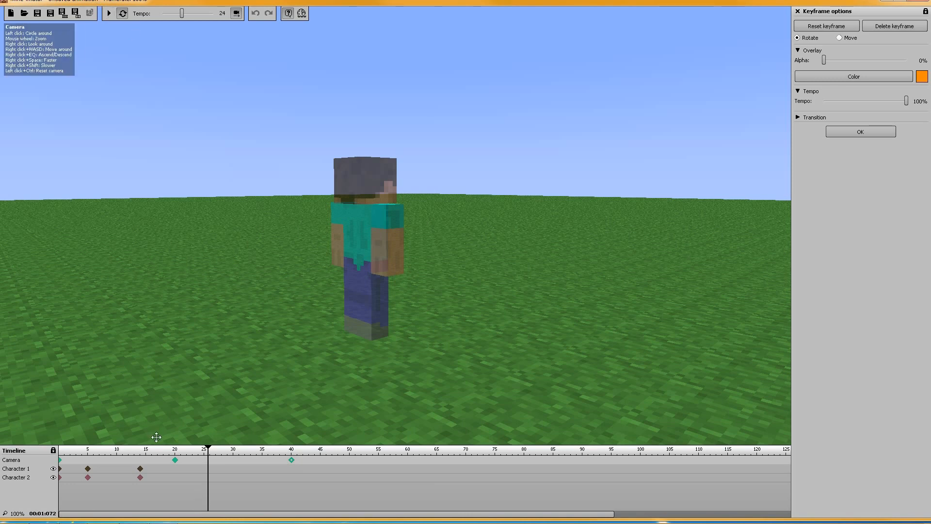
Compare with the frame 20 keyframe's tempo, and set the tempo of the camera's frame 0 keyframe to 7%
left_click(61, 461)
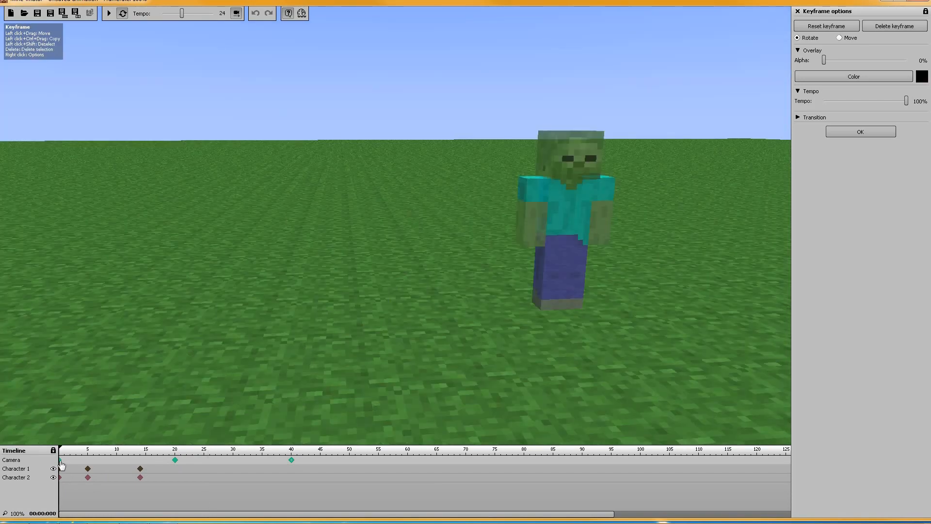
left_click(175, 461)
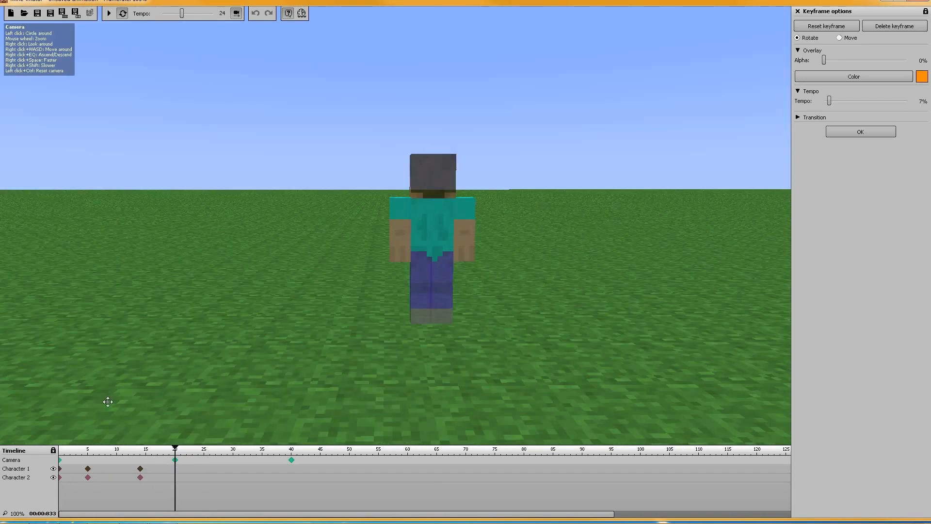
left_click(61, 460)
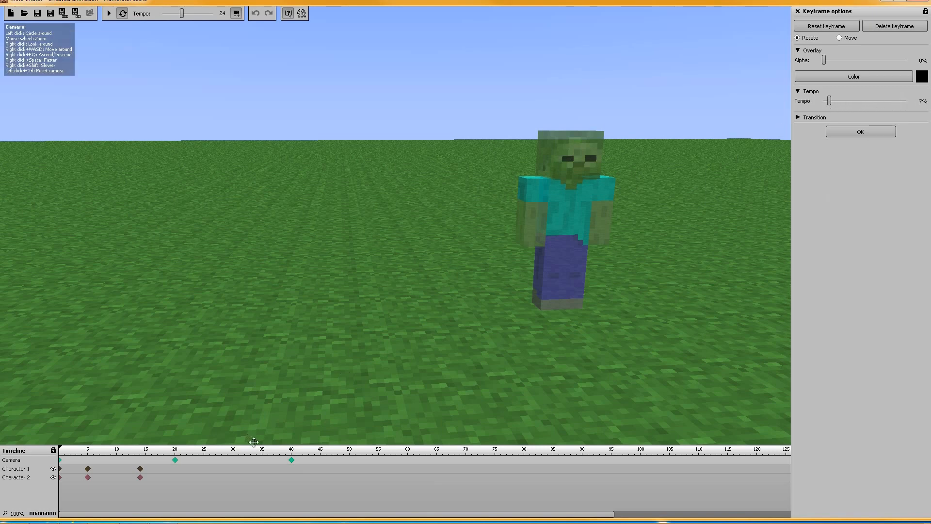
Set the tempo of the camera's frame 40 keyframe to 7%
left_click(292, 460)
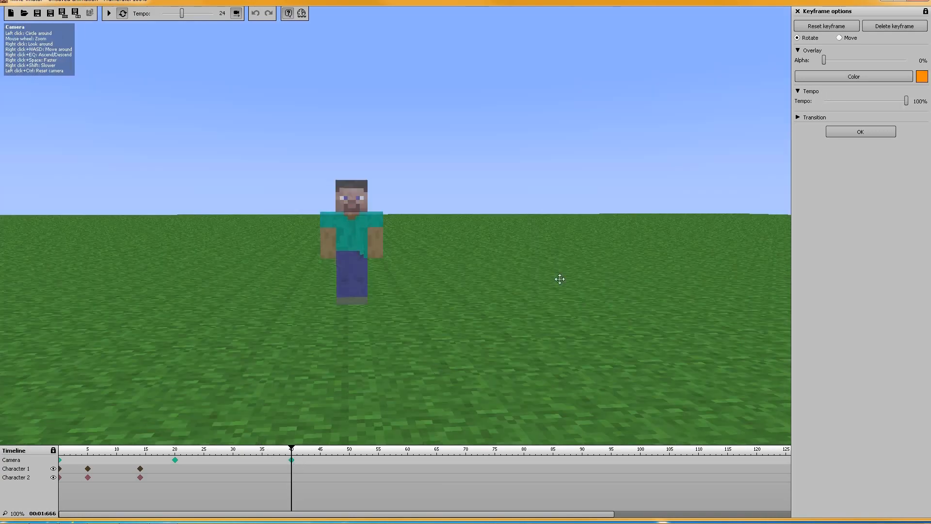
right_click(837, 104)
left_click(857, 121)
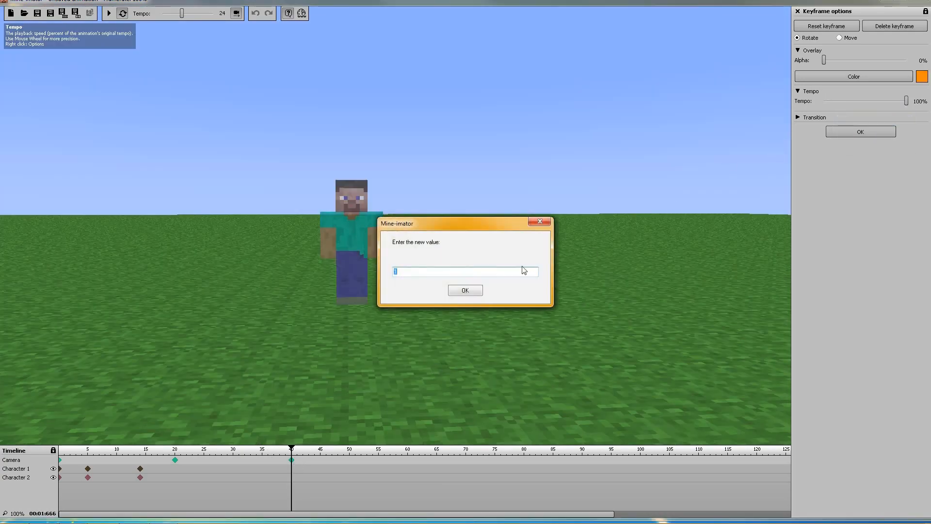
left_click(467, 289)
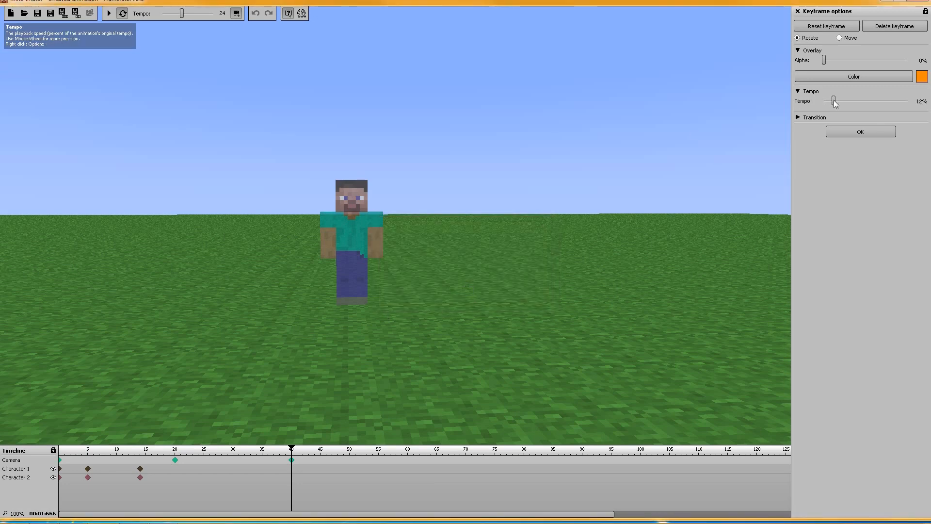
right_click(835, 100)
left_click(858, 117)
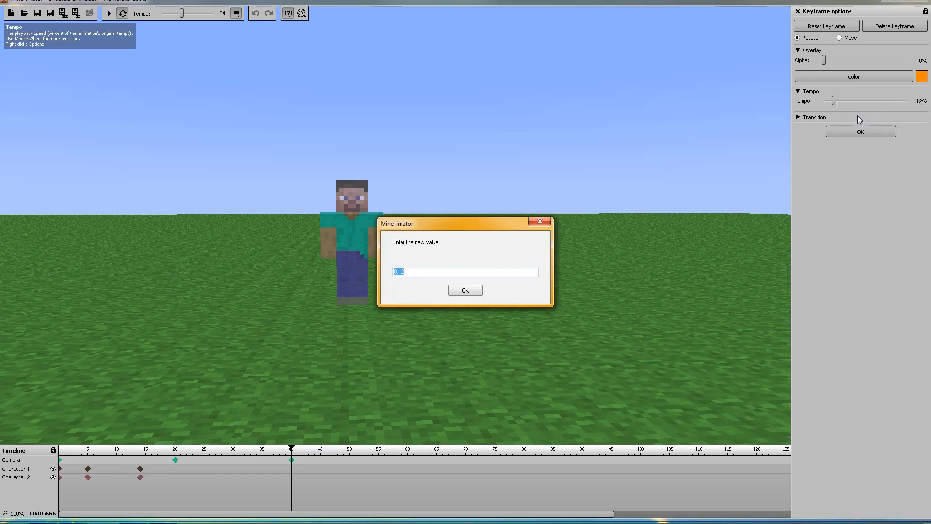
type("1")
key("Return")
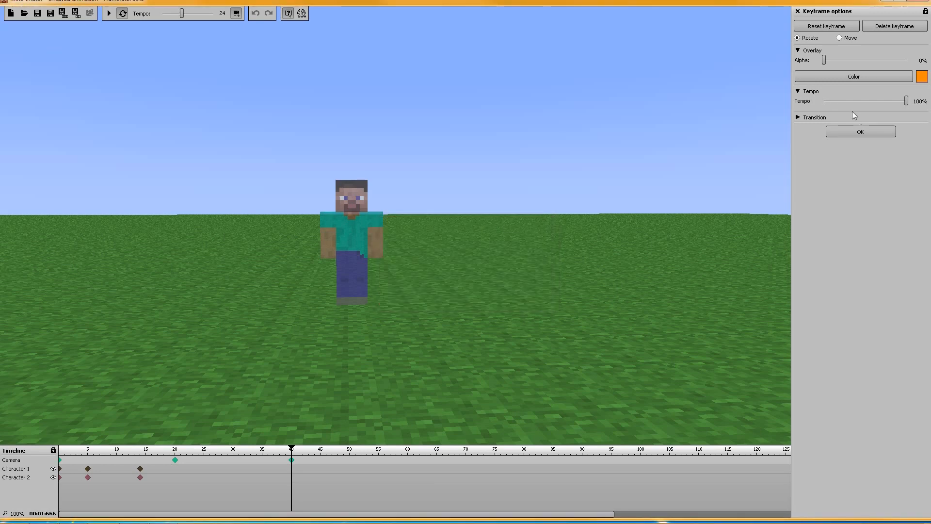
right_click(854, 100)
left_click(864, 105)
right_click(861, 101)
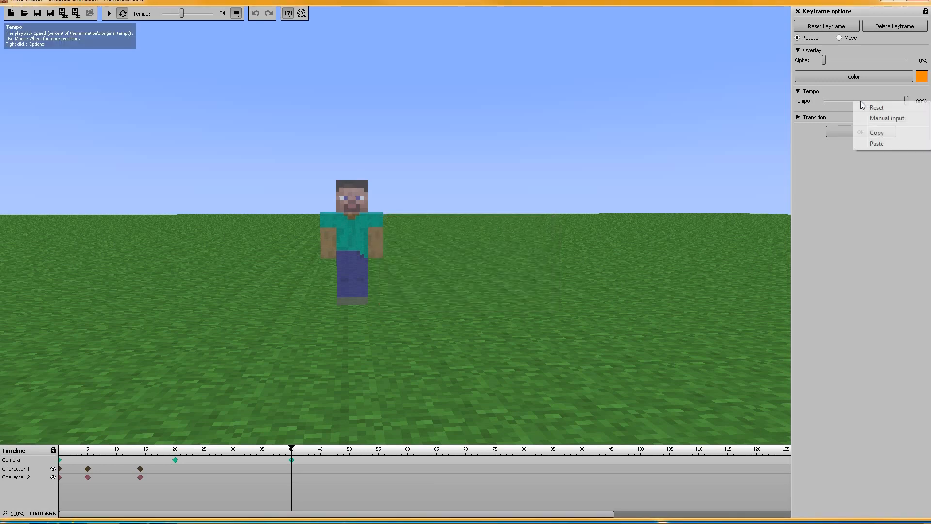
left_click(868, 118)
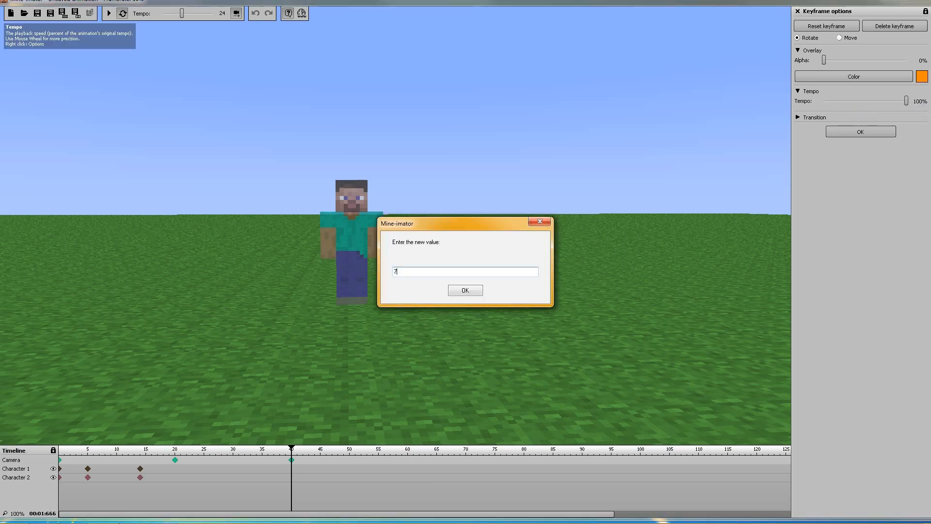
left_click(461, 289)
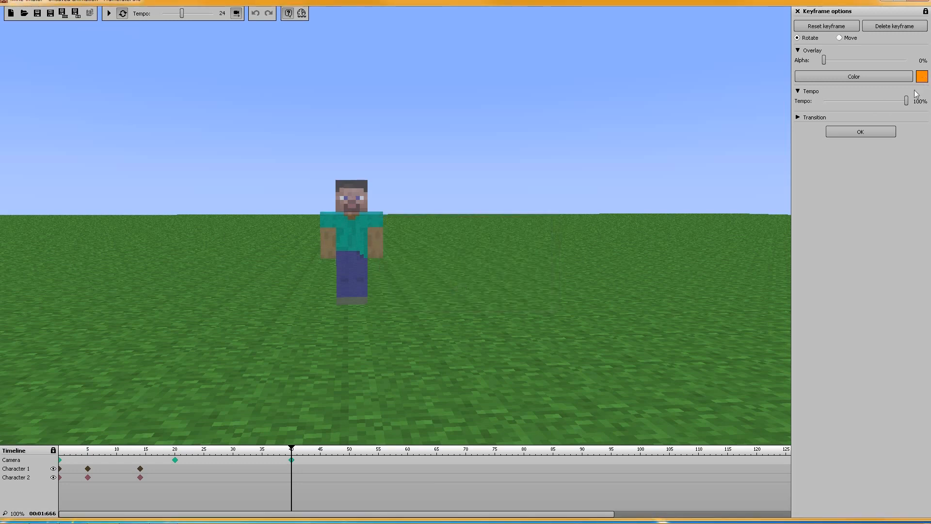
left_click_drag(906, 101, 886, 105)
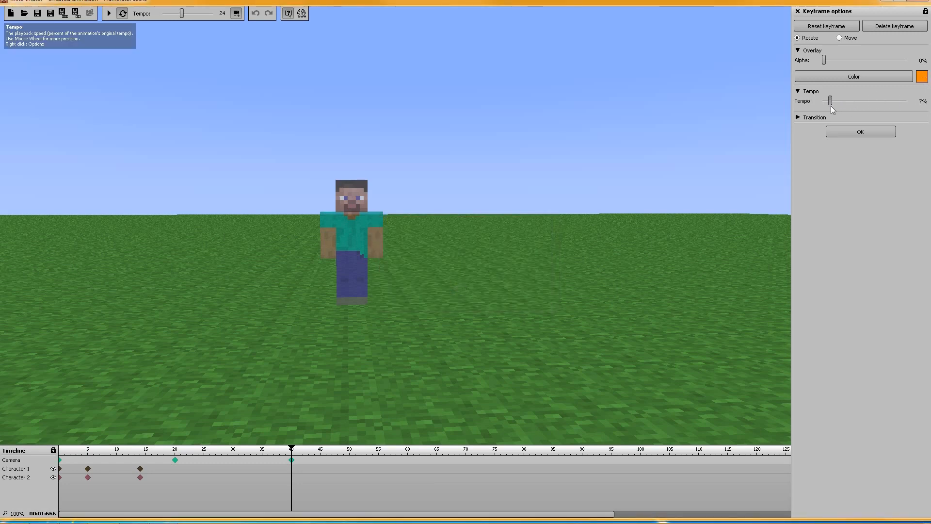
Set the tempo of the camera's frame 20 keyframe to 100%, and preview the animation from frame 0
left_click(175, 460)
left_click_drag(829, 101, 906, 101)
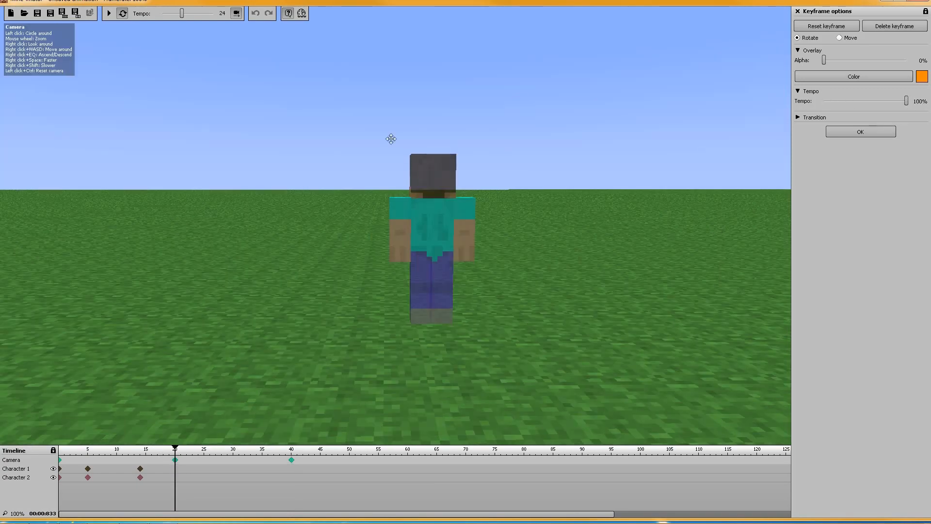
left_click(60, 460)
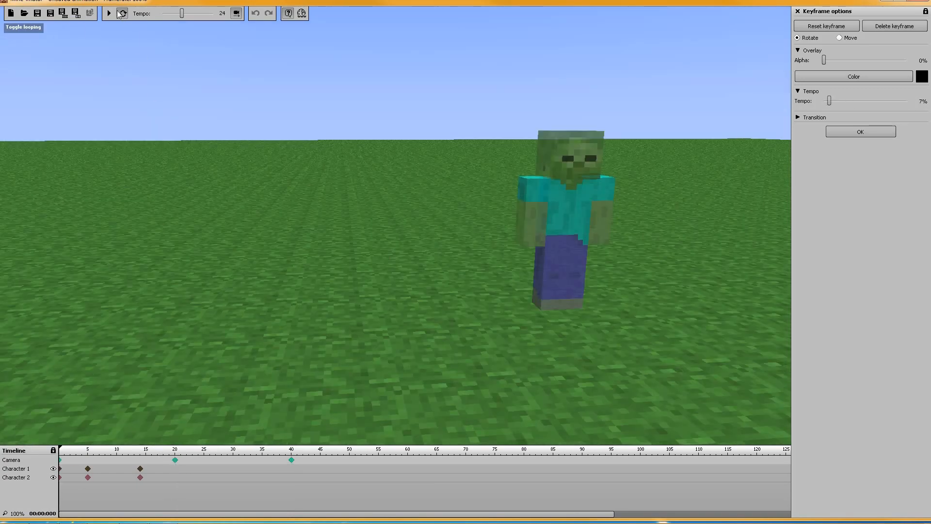
left_click(111, 14)
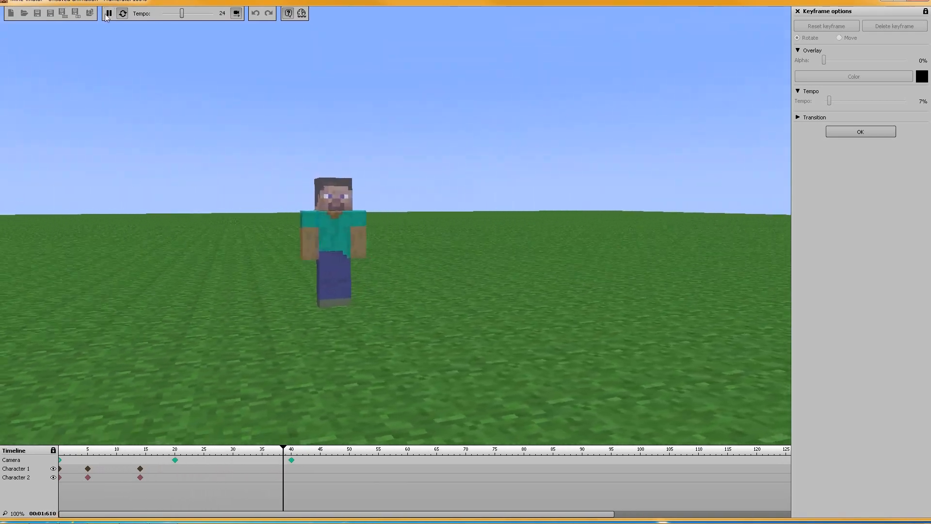
left_click(109, 13)
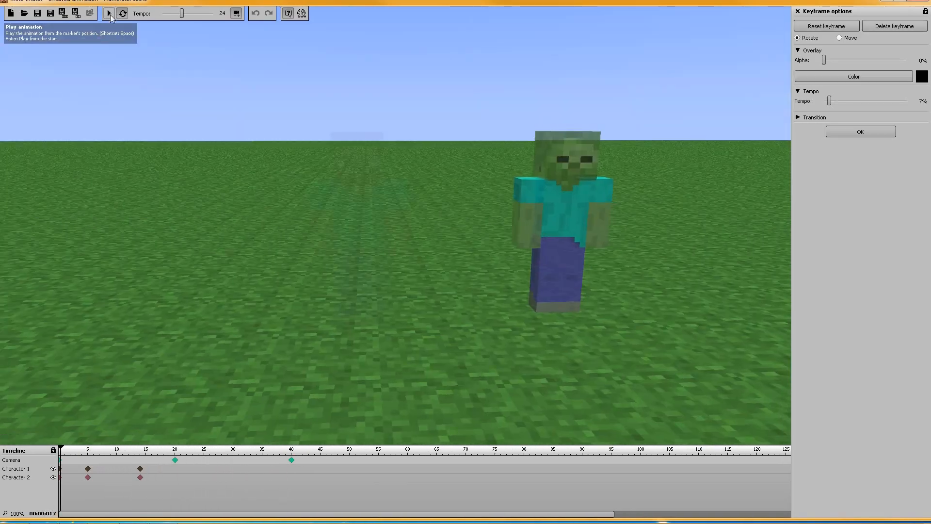
Compare the tempo settings of the camera's frame 40 and frame 0 keyframes
left_click(291, 461)
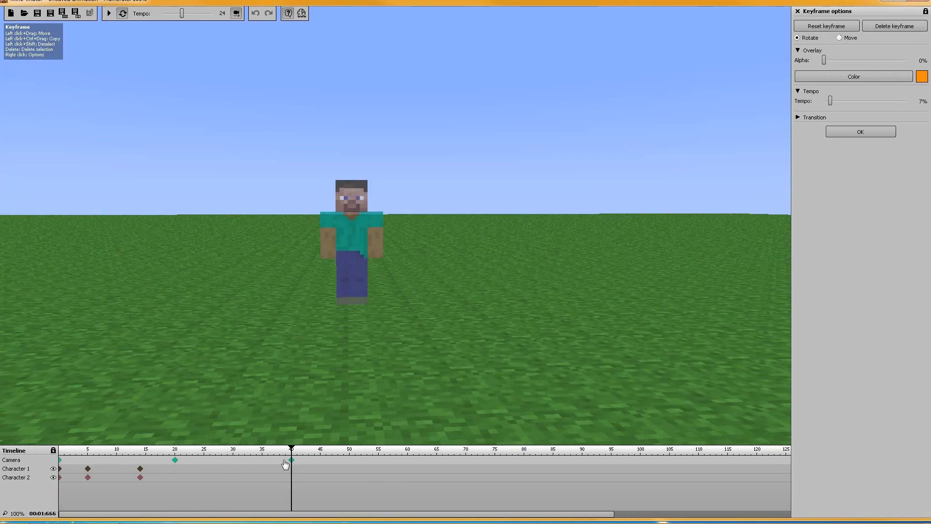
left_click(59, 460)
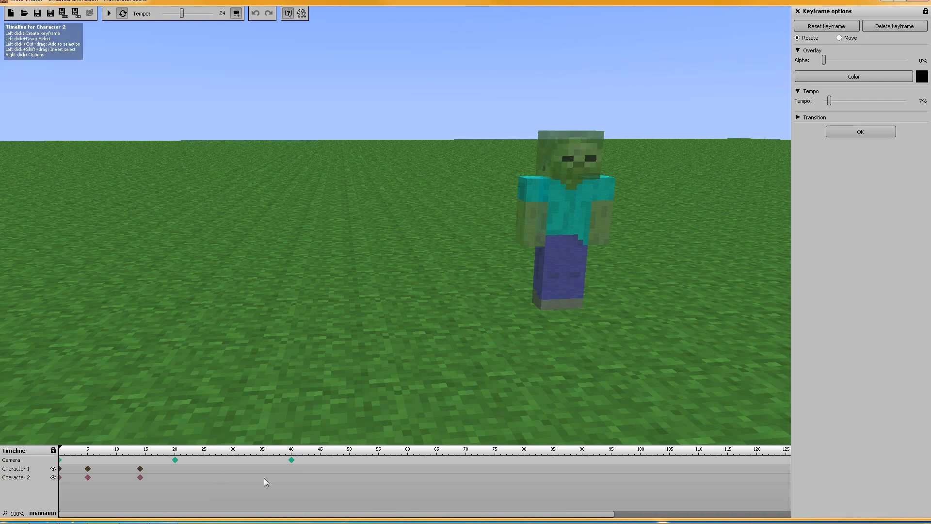
left_click(292, 461)
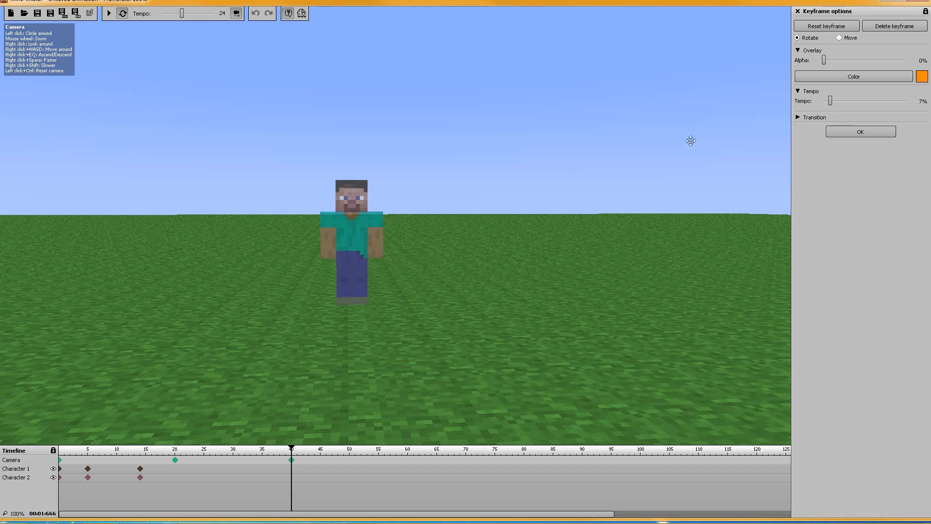
Show the transition options of the camera's frame 20 keyframe and examine the available transition kinds
left_click(175, 461)
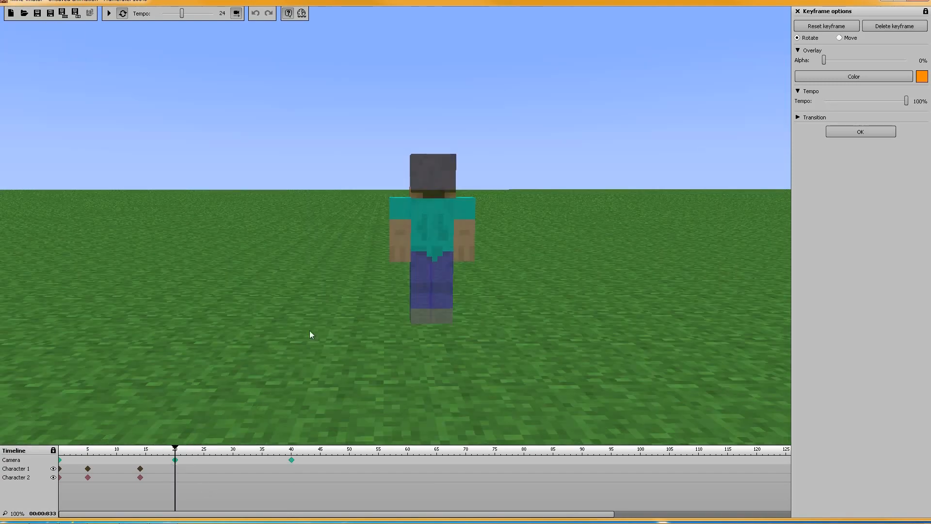
left_click(798, 117)
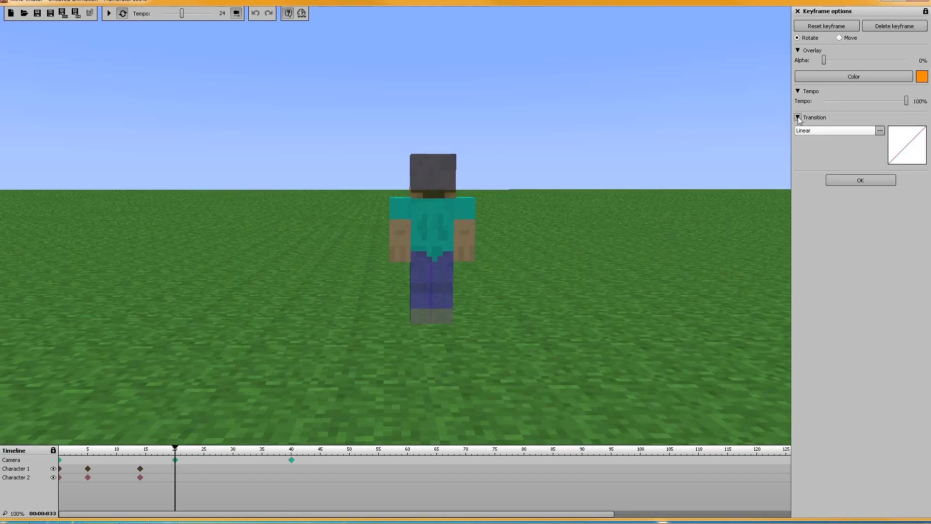
left_click(837, 132)
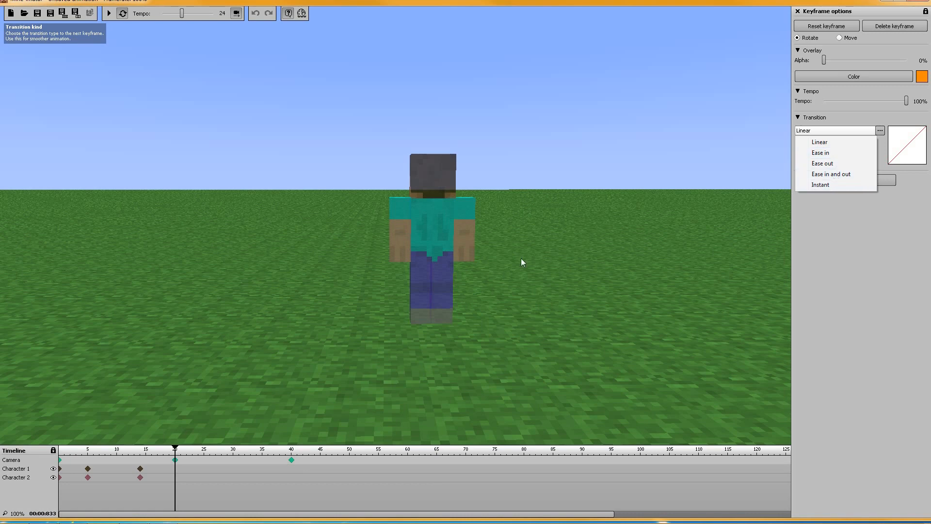
Set the transition of the camera's frame 0 keyframe to Ease in, and preview the animation
left_click(60, 462)
left_click(61, 461)
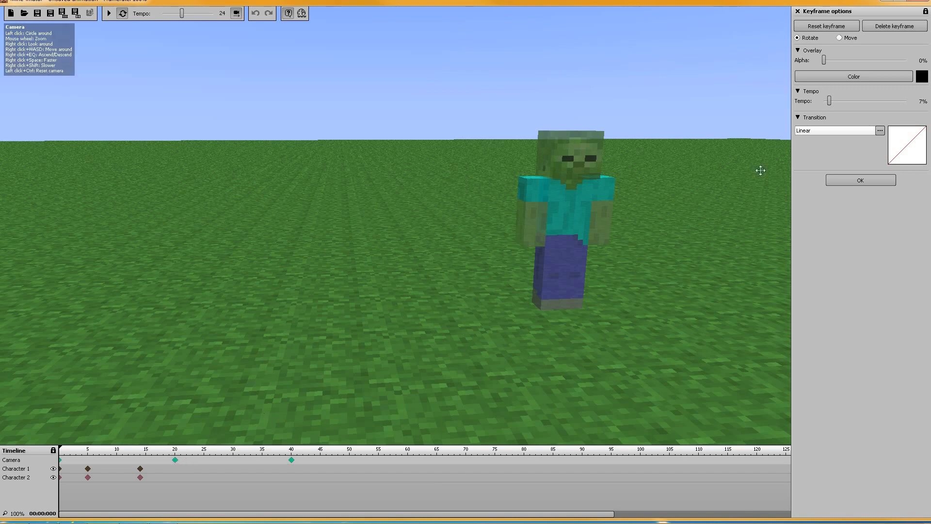
left_click(821, 131)
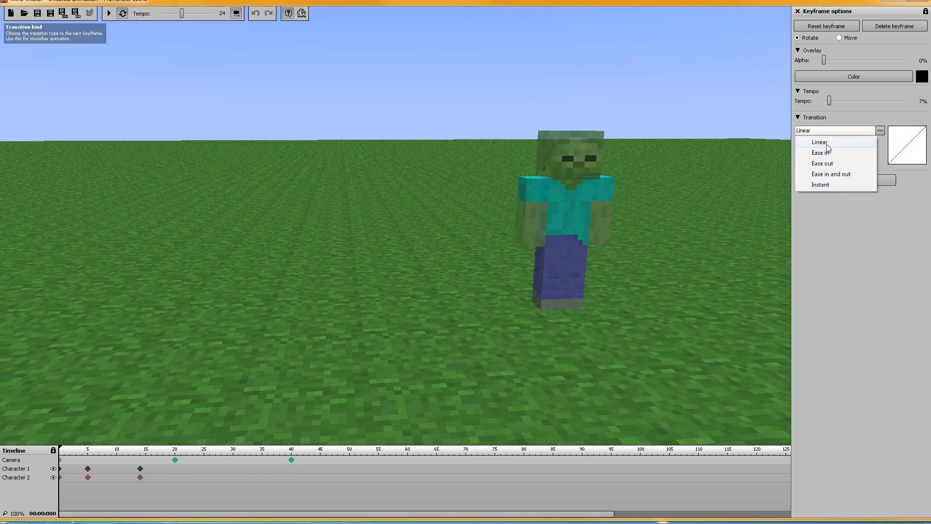
left_click(831, 154)
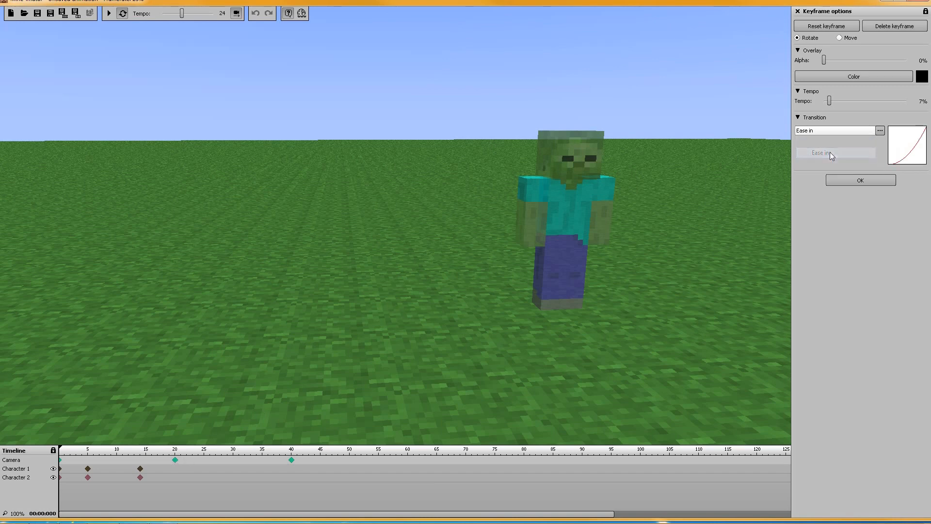
left_click(108, 13)
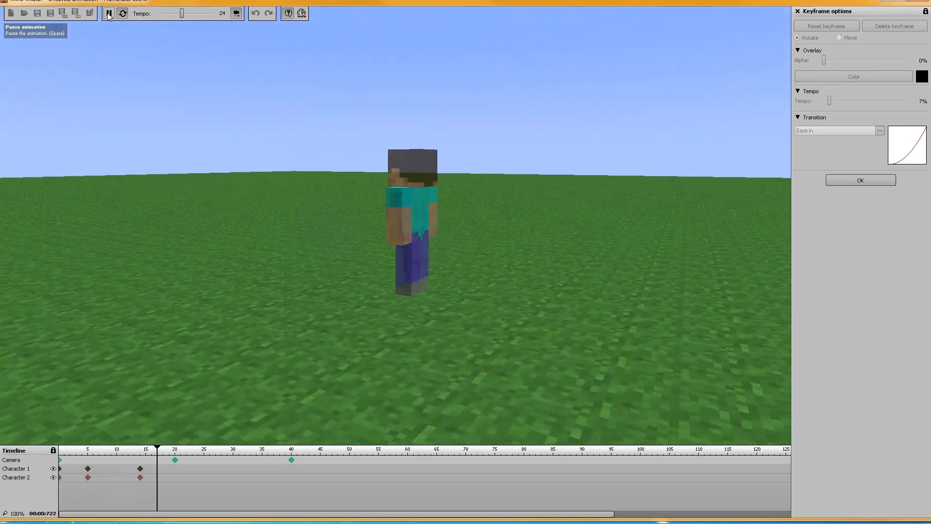
left_click(109, 13)
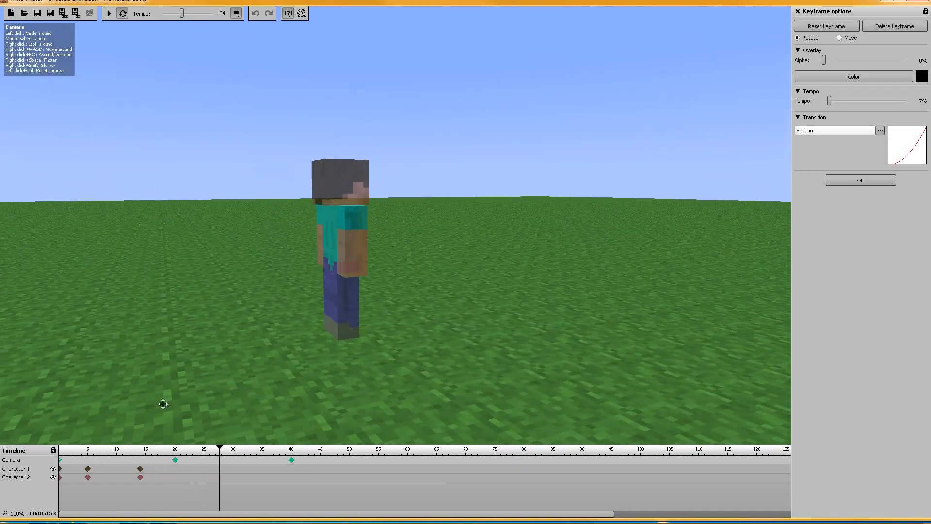
Set the transition of the camera's frame 0 keyframe to Linear, and briefly play the animation for comparison
left_click(61, 461)
left_click(854, 130)
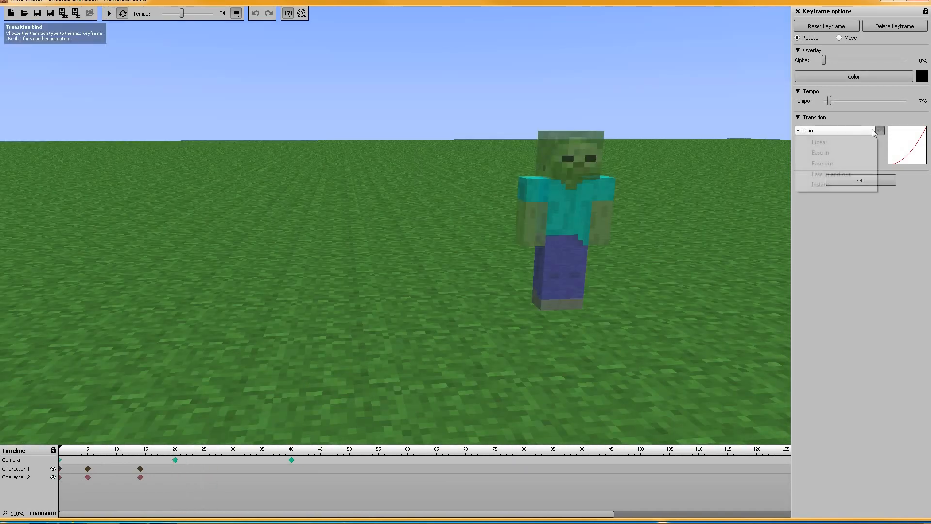
left_click(831, 139)
left_click(112, 16)
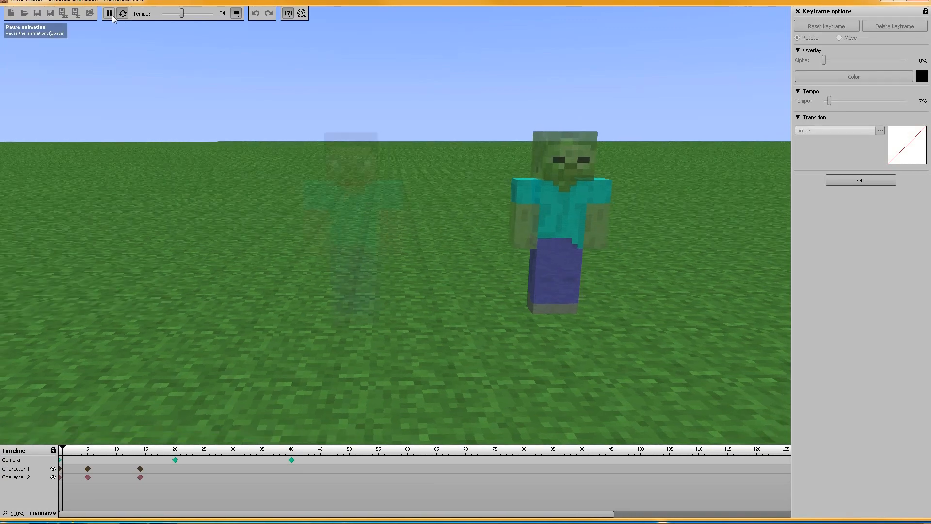
left_click(110, 14)
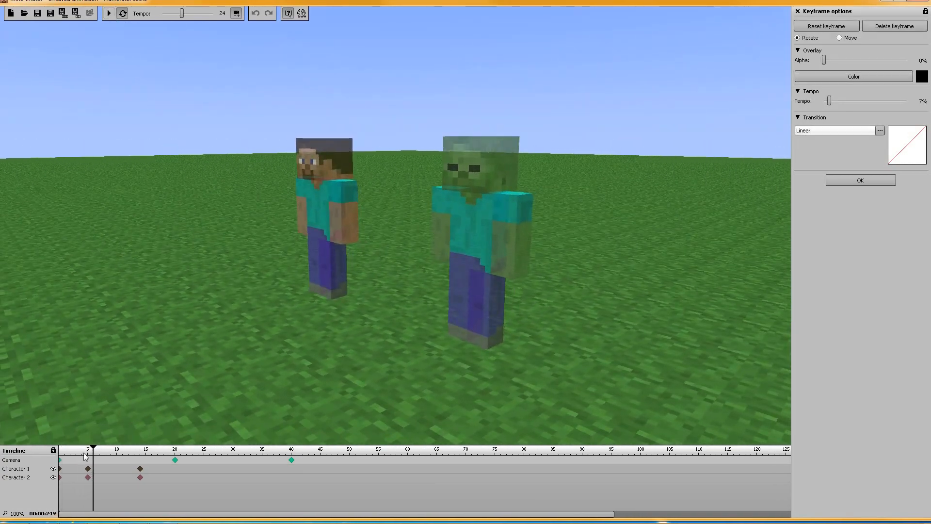
Switch the camera's frame 0 keyframe back to the Ease in transition, and replay the animation from frame 0
left_click(59, 461)
left_click(811, 131)
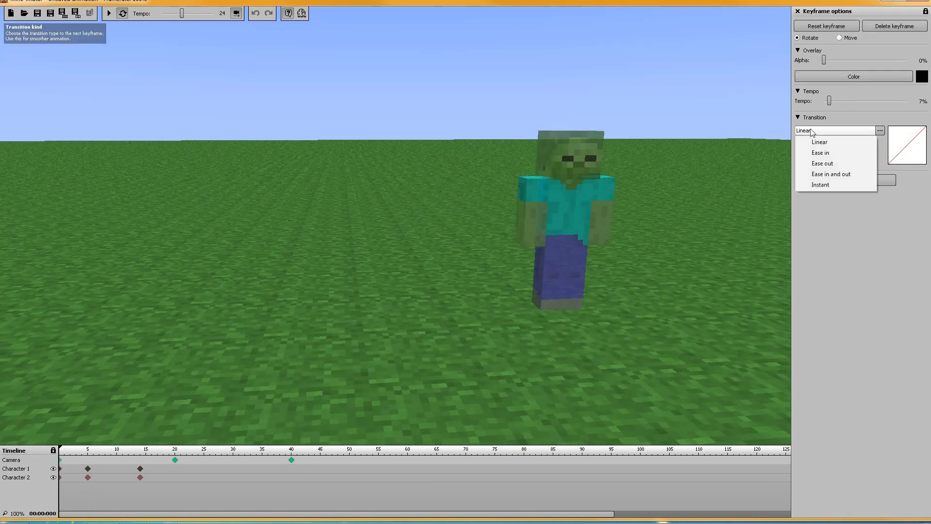
left_click(821, 155)
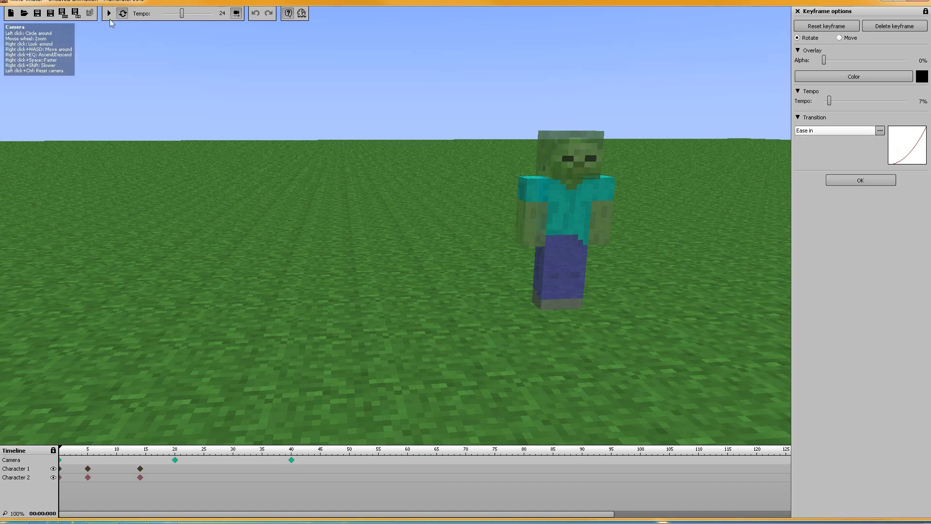
left_click(110, 15)
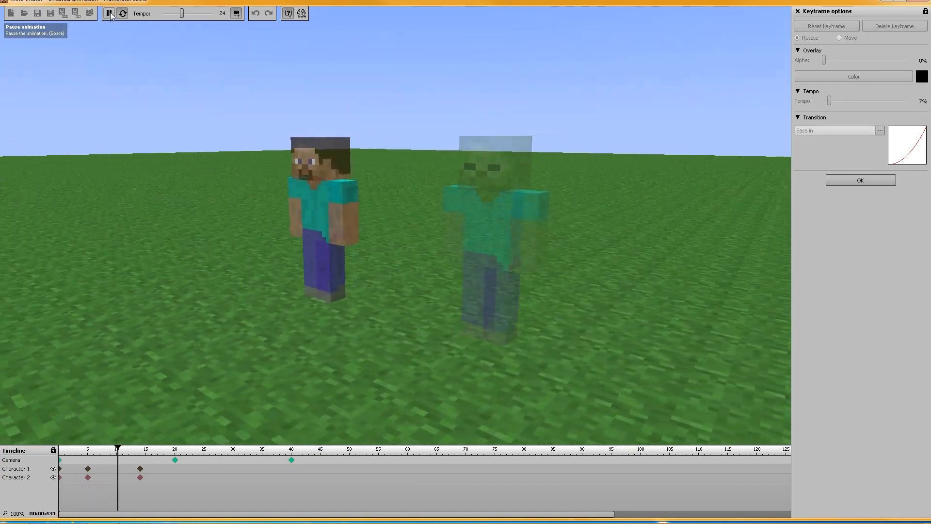
left_click(110, 14)
Set the transition of the camera's frame 0 keyframe to Ease out, and preview the animation
left_click(60, 461)
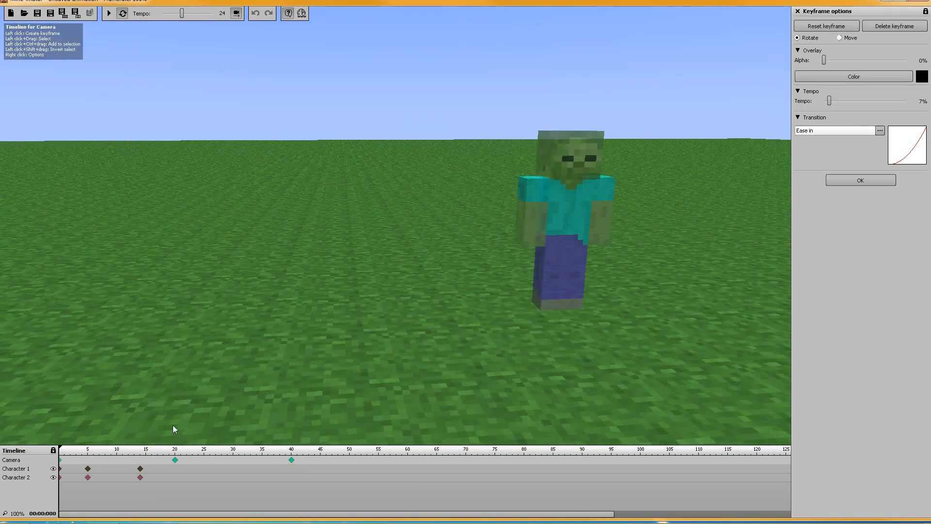
left_click(822, 129)
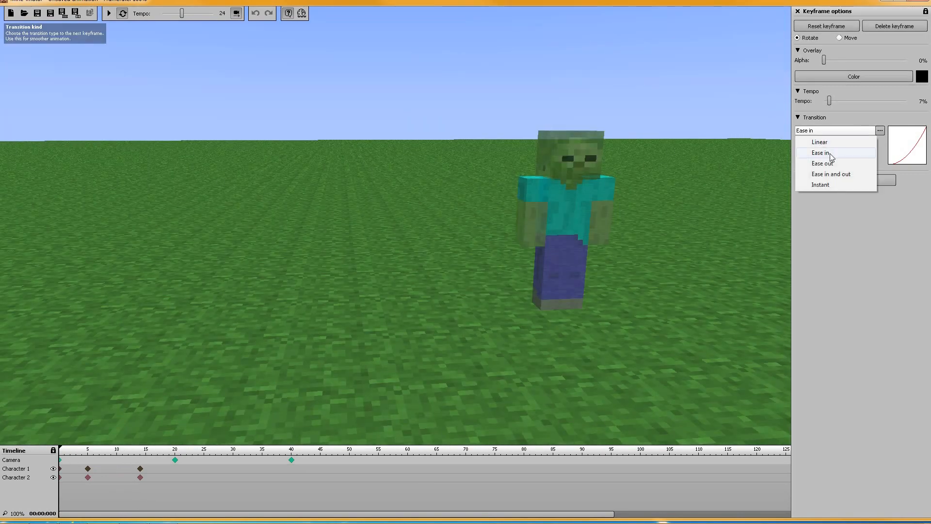
left_click(824, 163)
left_click(109, 16)
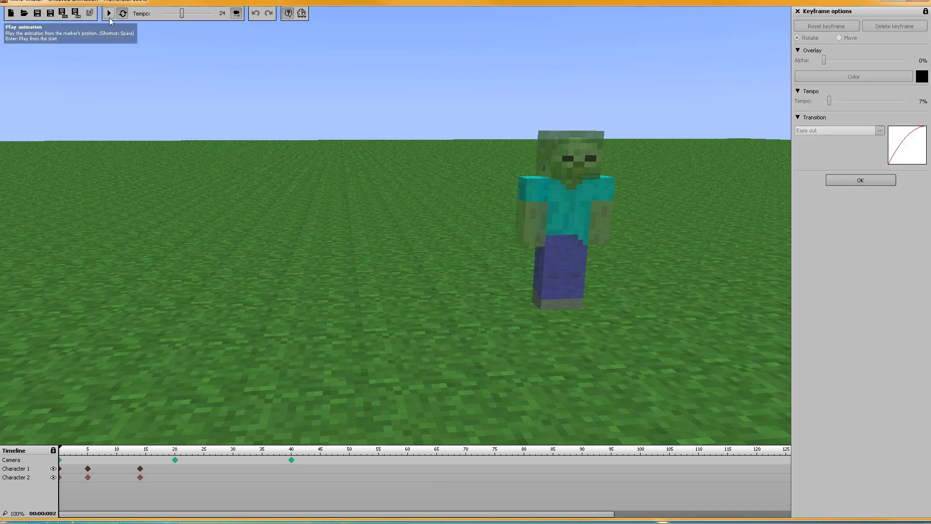
left_click(110, 16)
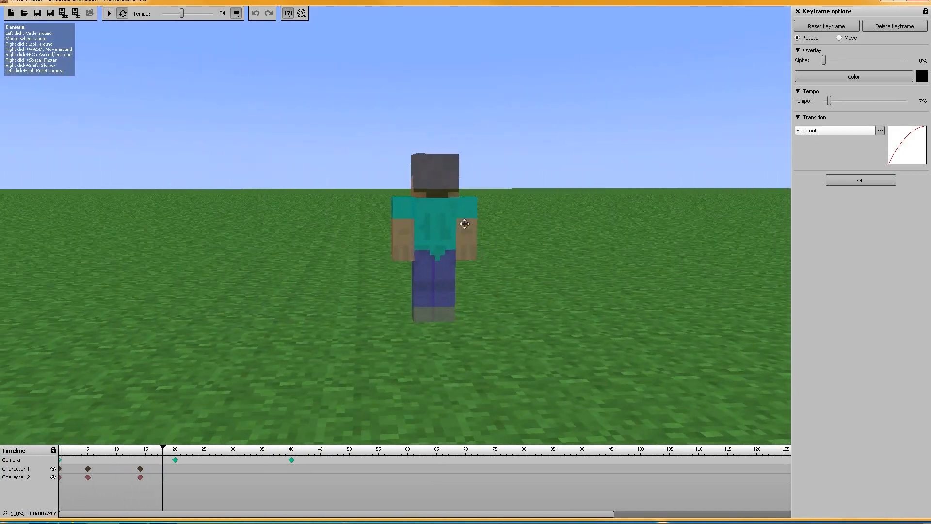
Set the transition of the camera's frame 0 keyframe to Ease in and out, and return to frame 0
left_click(821, 129)
left_click(830, 174)
left_click(61, 465)
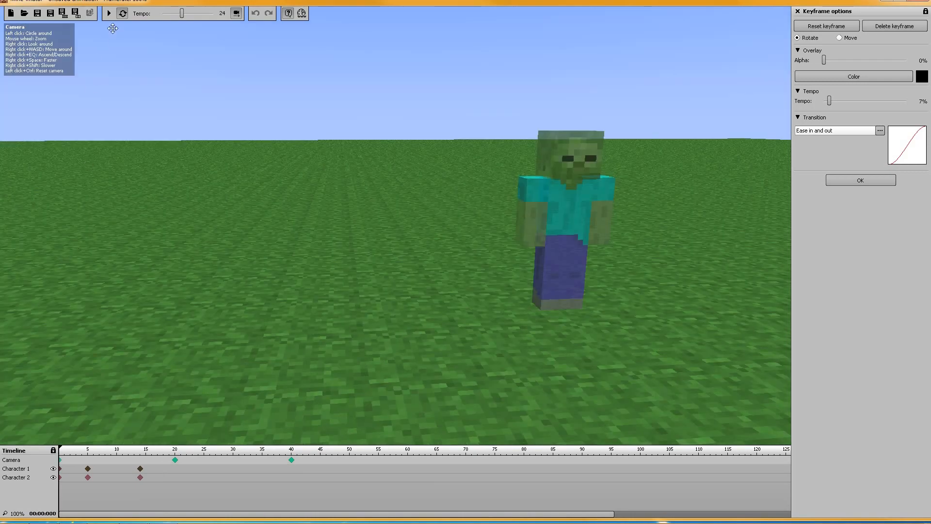
Briefly preview the animation, and set the transition of the camera's frame 0 keyframe to Instant
left_click(109, 14)
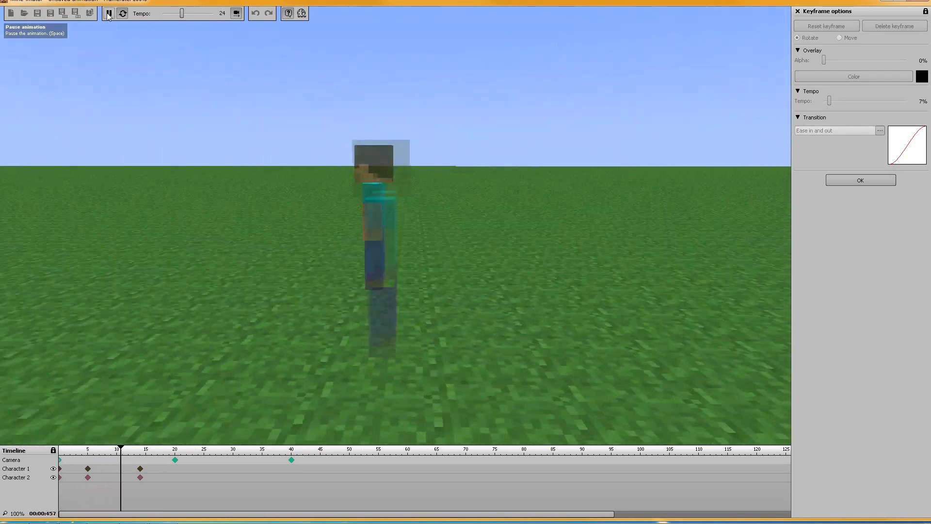
left_click(109, 14)
left_click(822, 132)
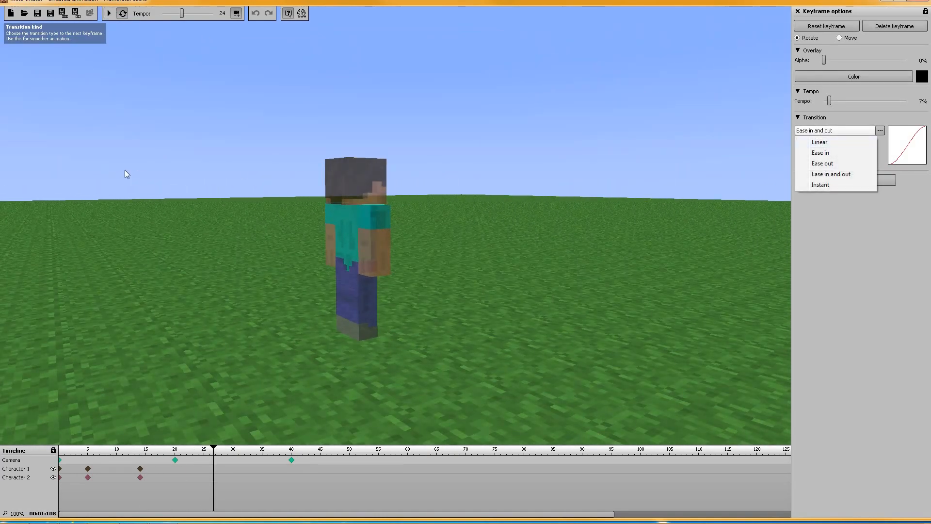
left_click(845, 185)
left_click(60, 461)
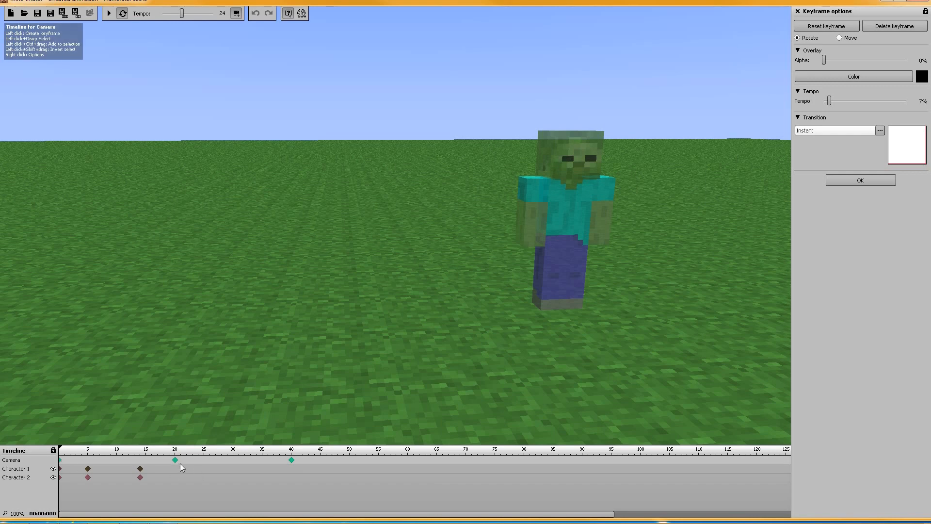
Scrub the timeline between frames 0 and 20, and play the animation from frame 0 to examine the Instant transition
left_click_drag(59, 451, 179, 458)
left_click(73, 449)
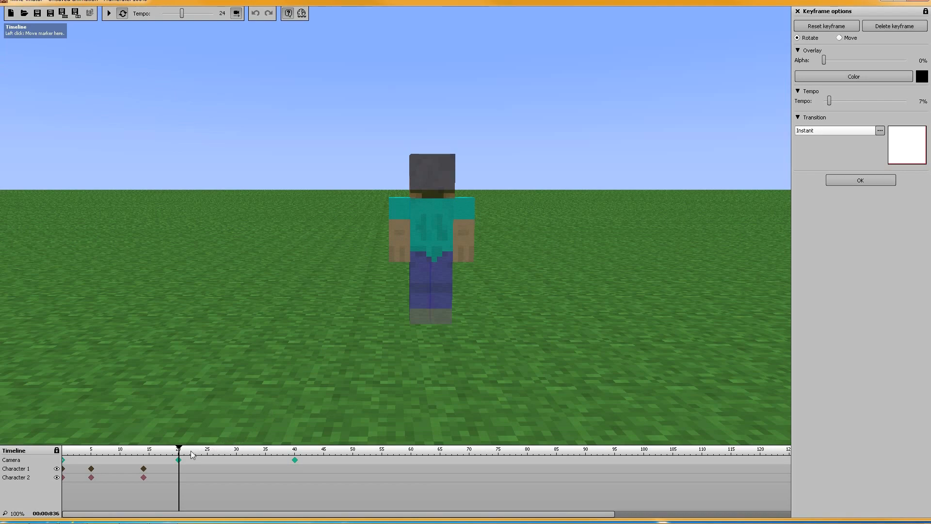
left_click_drag(179, 454, 41, 453)
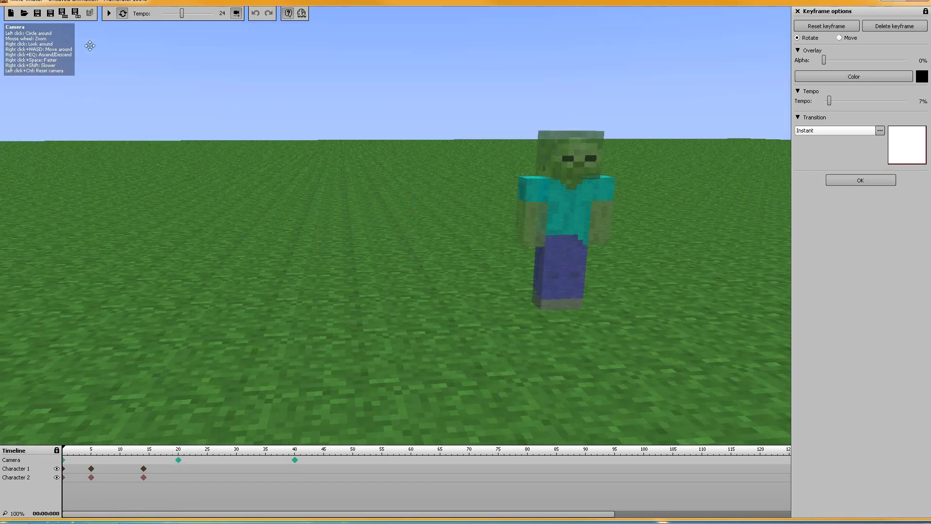
left_click(109, 18)
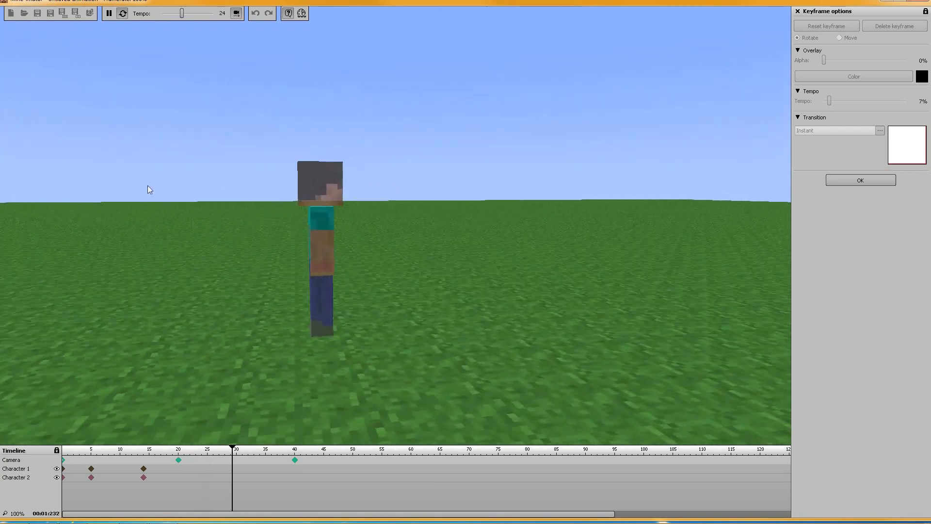
left_click(109, 14)
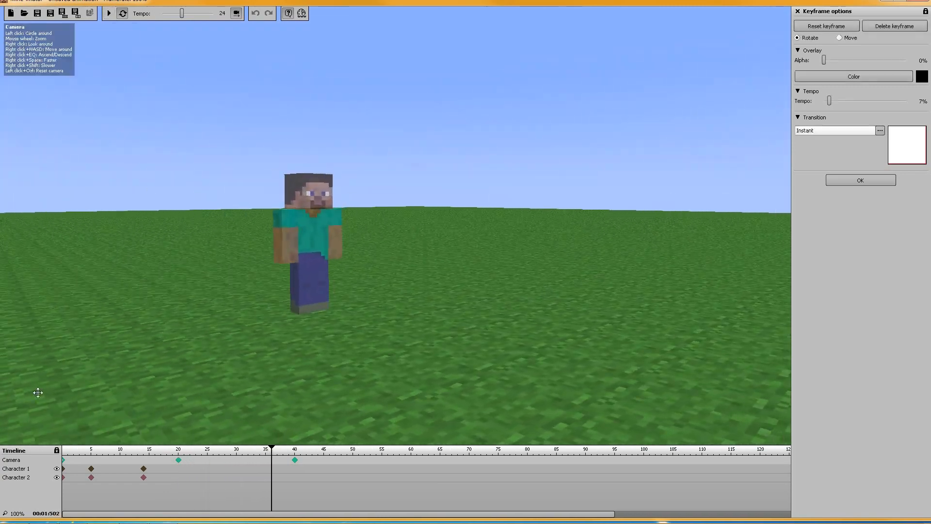
Set the tempo of the camera's frame 0 keyframe to 100%, and preview the animation
left_click(64, 459)
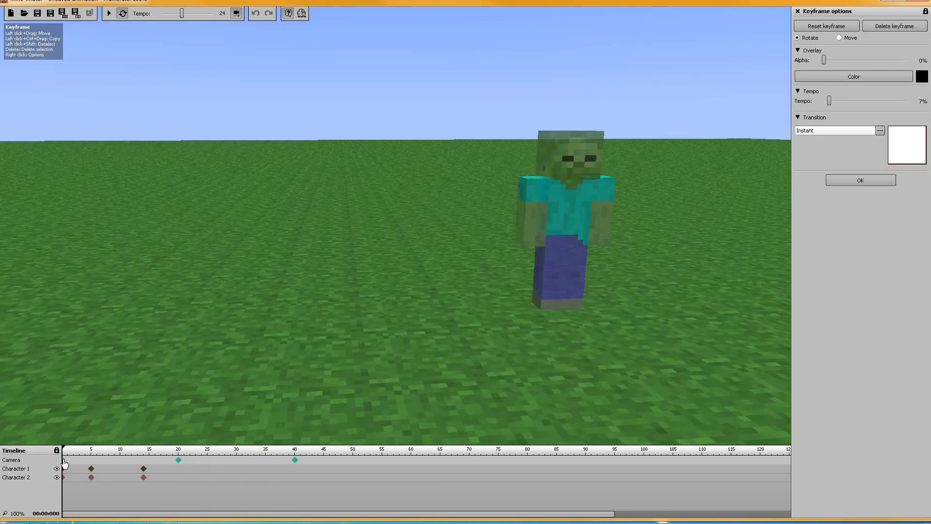
left_click(179, 461)
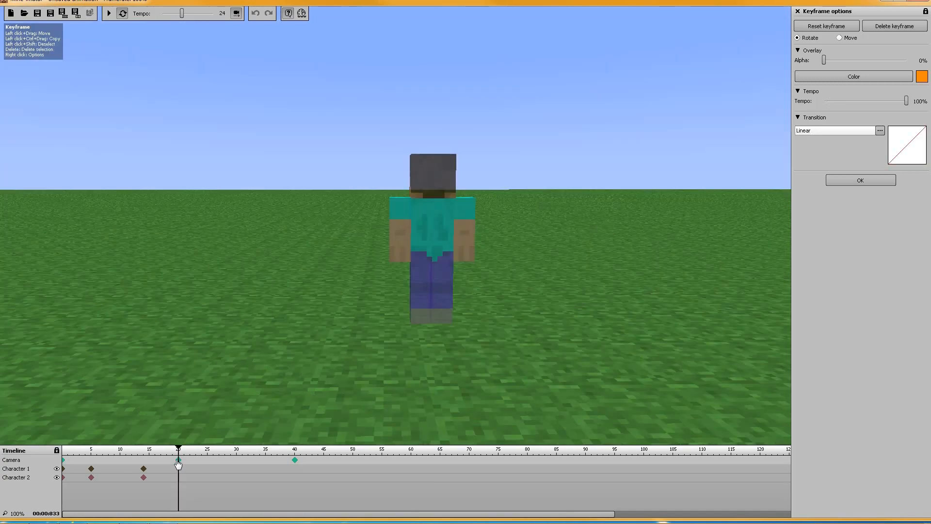
left_click(64, 460)
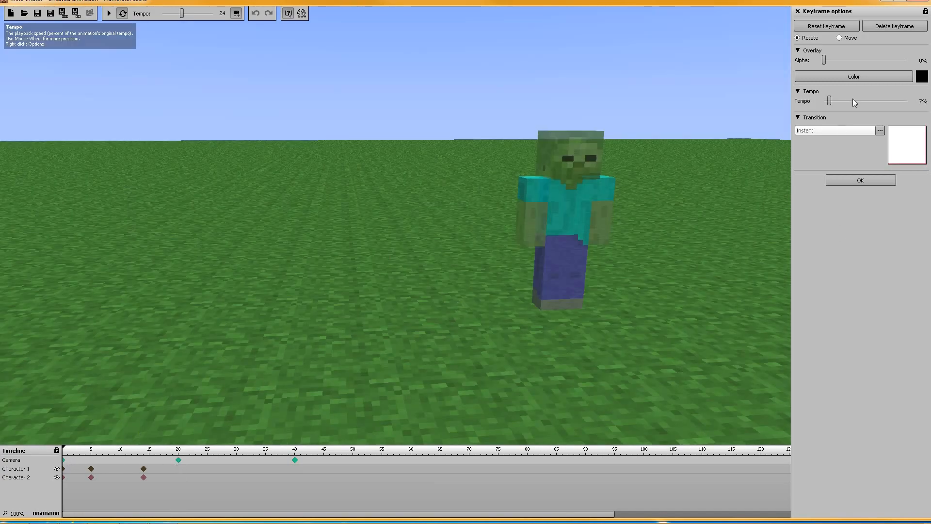
left_click_drag(911, 104, 914, 103)
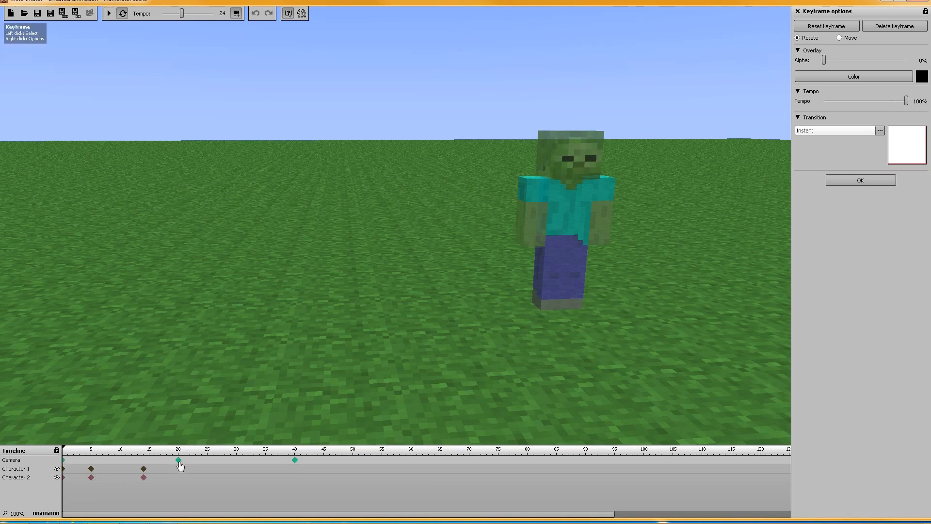
left_click(109, 13)
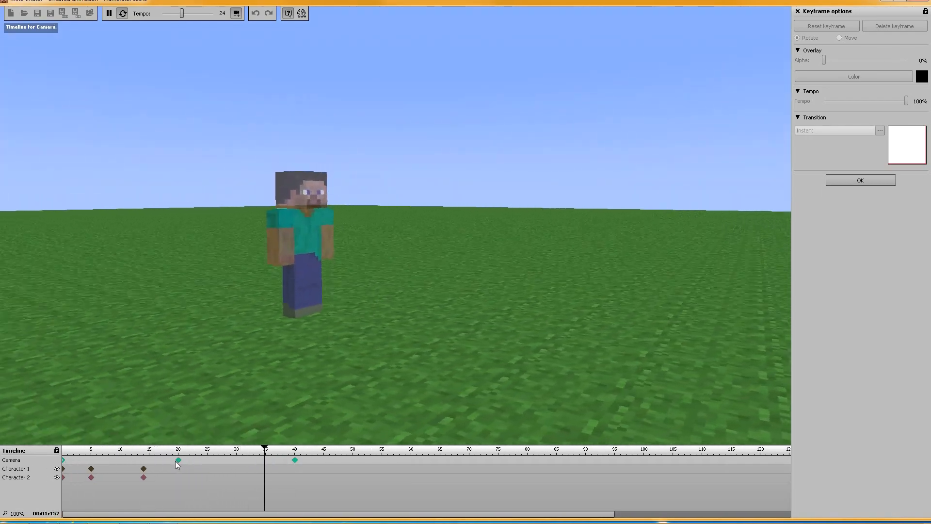
key("space")
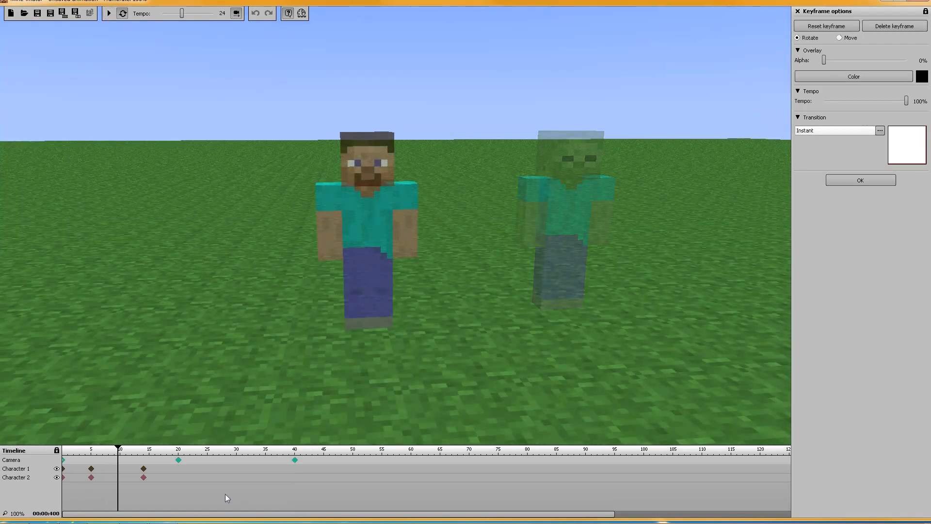
Set the transition of the camera's frame 20 keyframe to Instant, and replay the animation from frame 0
left_click(178, 460)
left_click(852, 130)
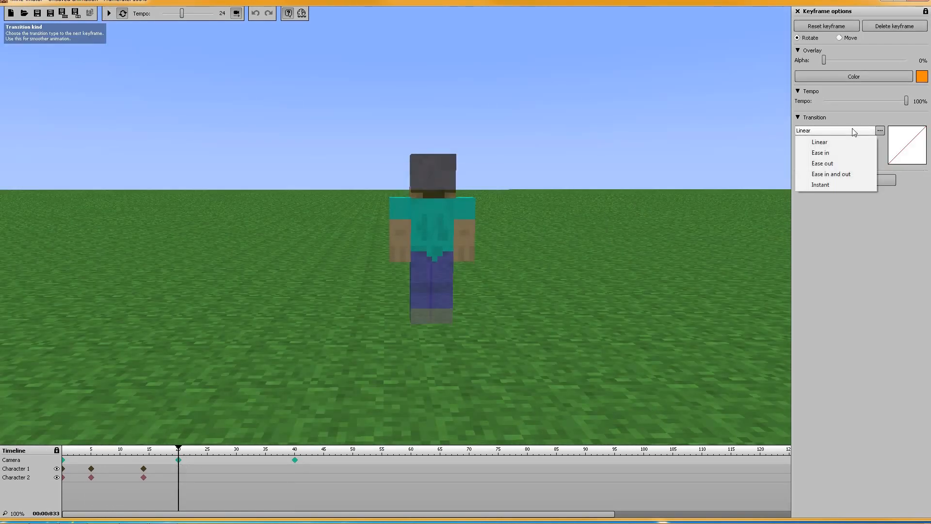
left_click(832, 183)
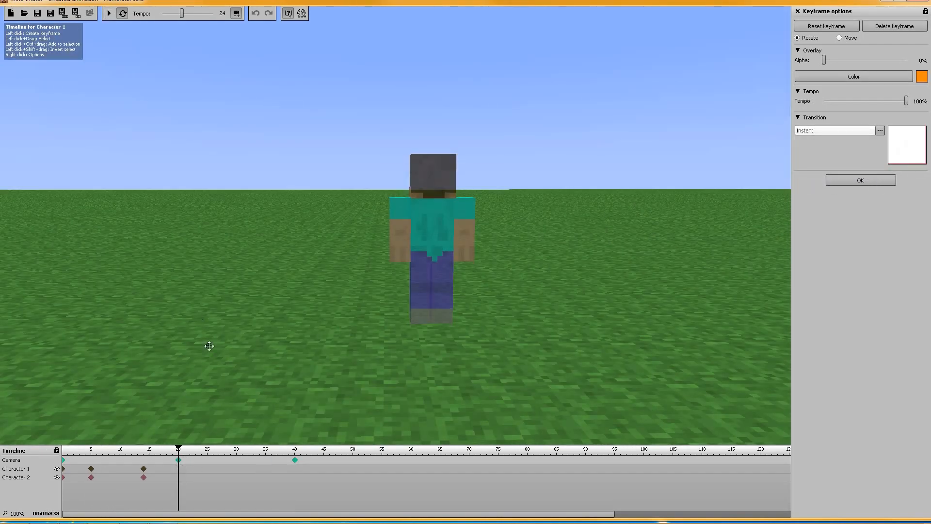
left_click_drag(180, 453, 61, 437)
left_click(109, 14)
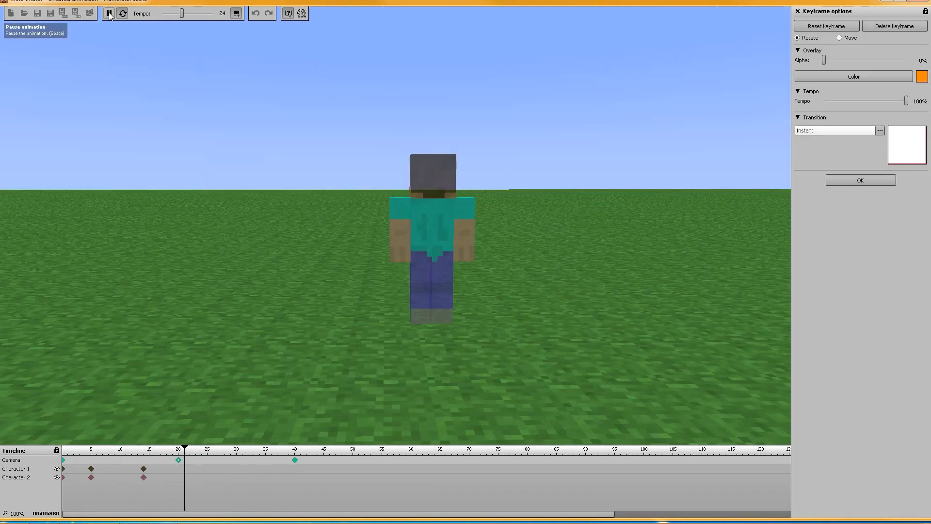
left_click(110, 14)
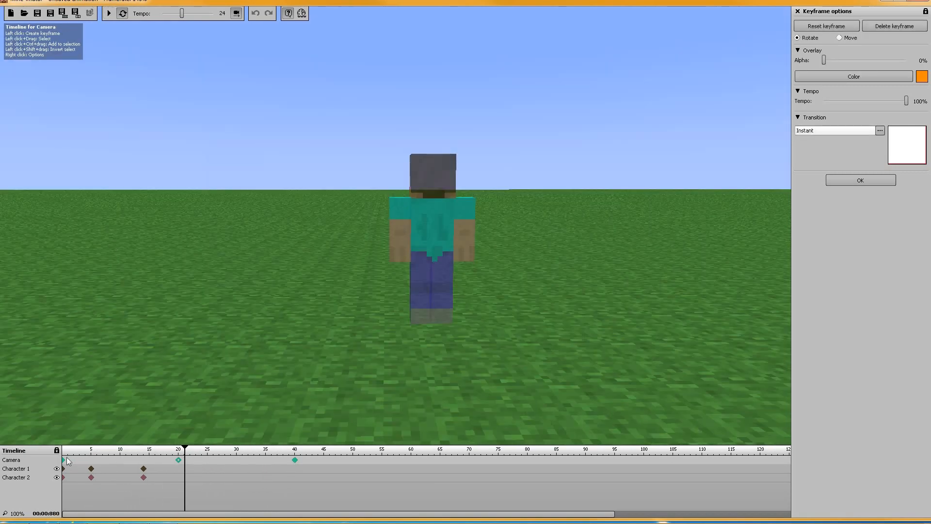
Review the transition choices for the camera's frame 0 keyframe, and inspect its keyframes at frames 20 and 40
left_click(64, 460)
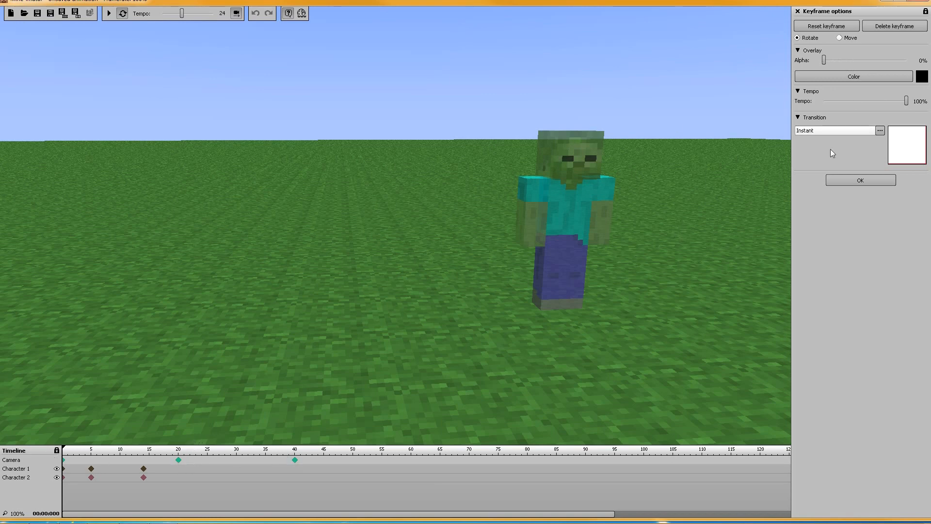
left_click(815, 130)
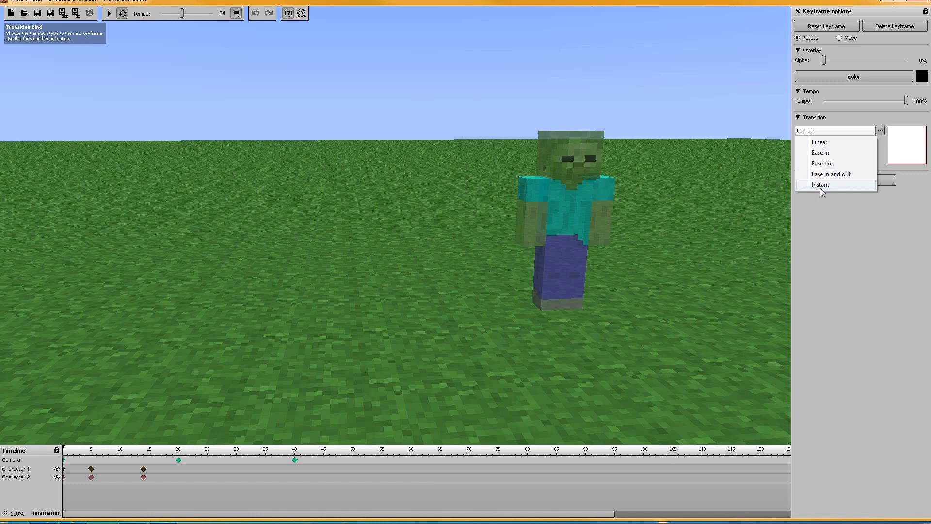
left_click(177, 459)
left_click(177, 460)
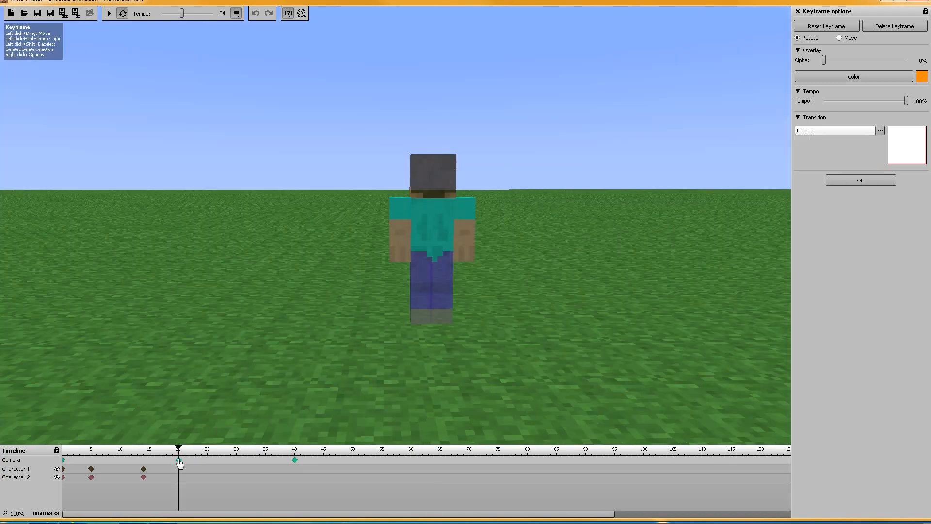
left_click(295, 460)
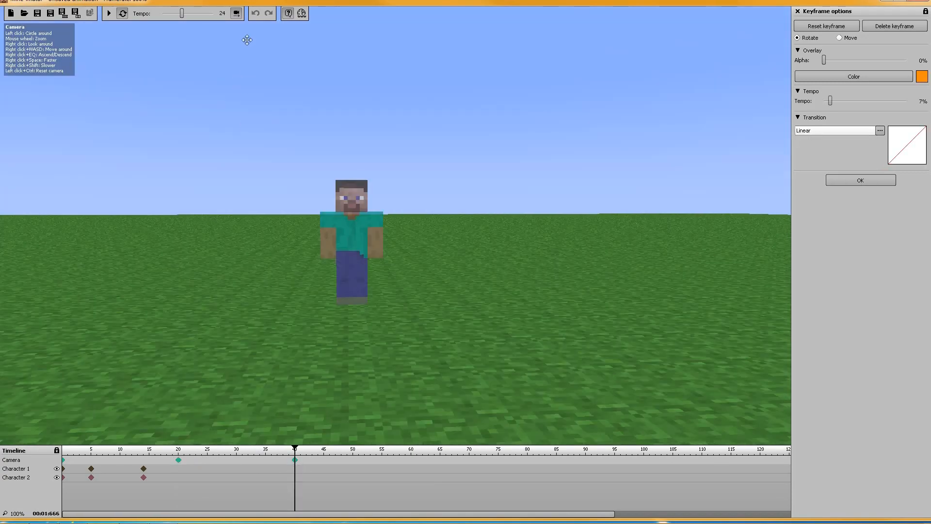
Hide and show the camera's timeline, including through its timeline visibility setting among the project's instances
left_click(237, 13)
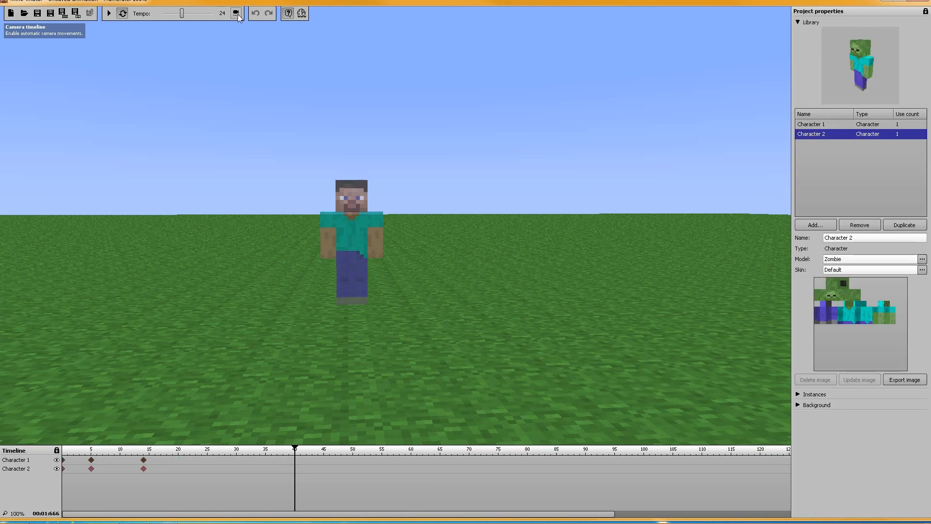
left_click(798, 394)
left_click(915, 404)
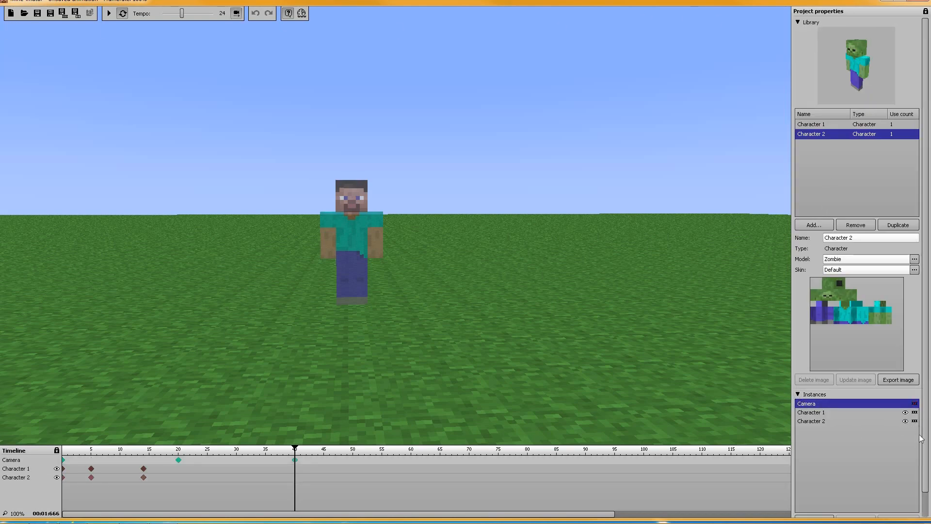
left_click(915, 404)
left_click(914, 404)
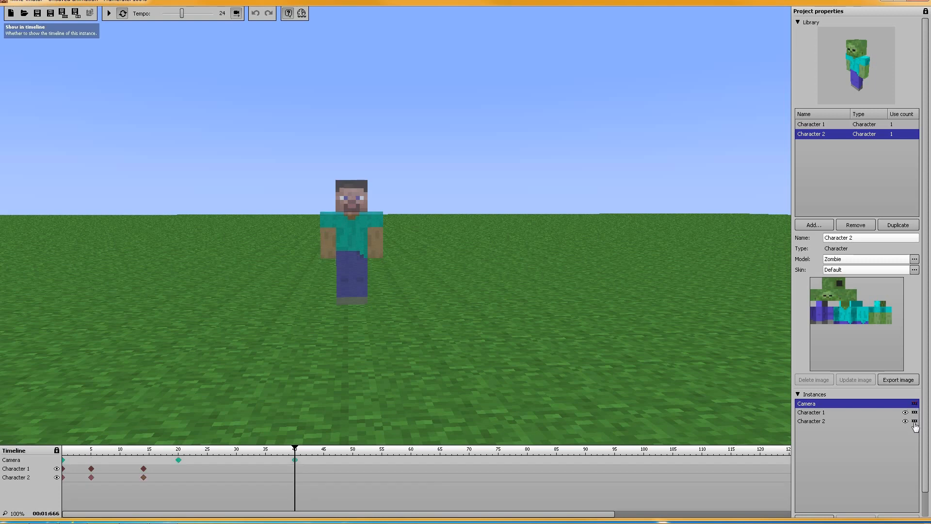
left_click(915, 404)
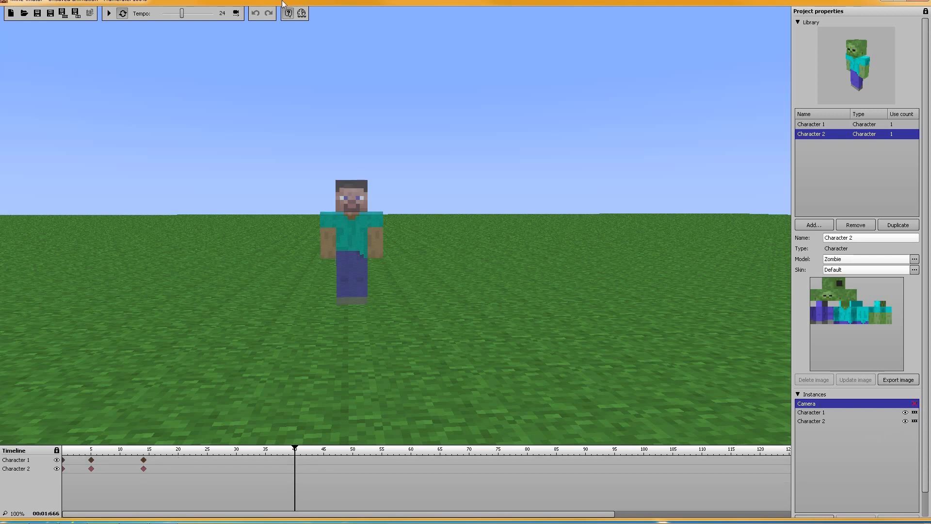
left_click(914, 405)
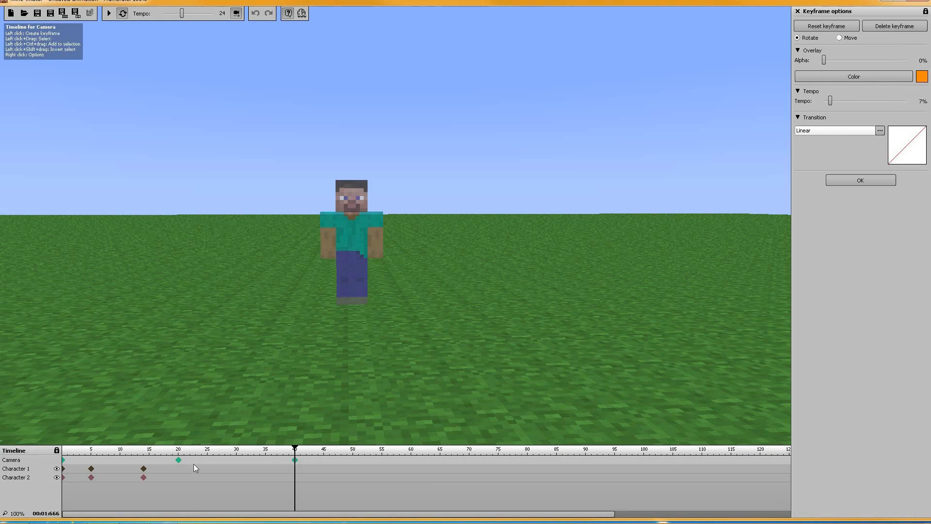
Compare the camera views stored in its keyframes at frames 0, 20 and 40
left_click(178, 461)
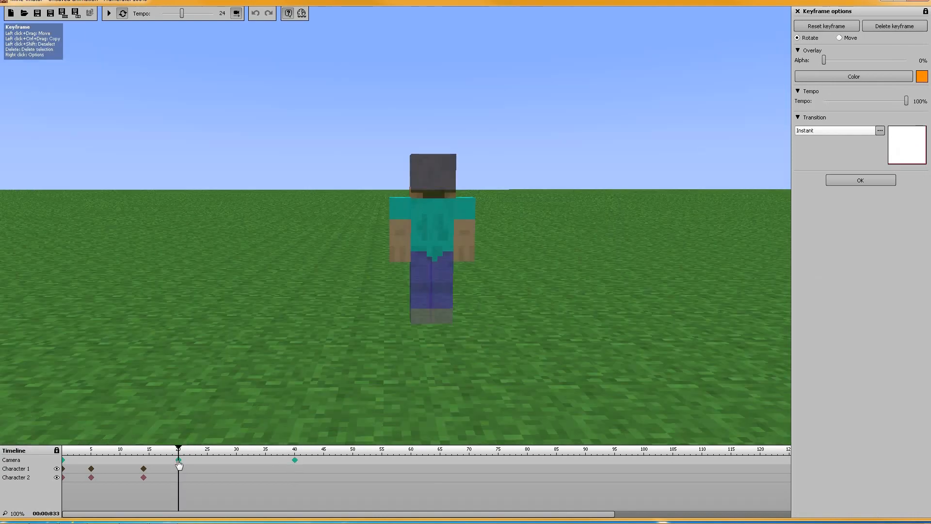
left_click(64, 461)
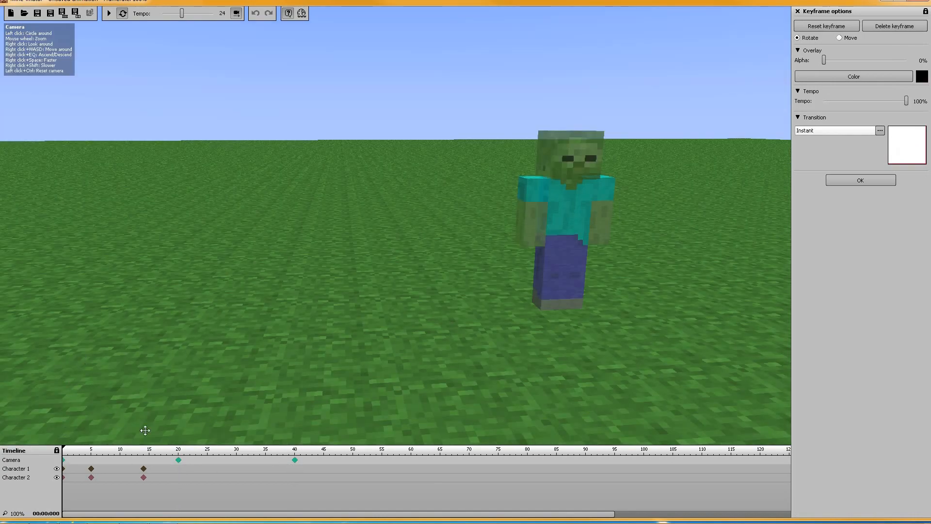
left_click(179, 461)
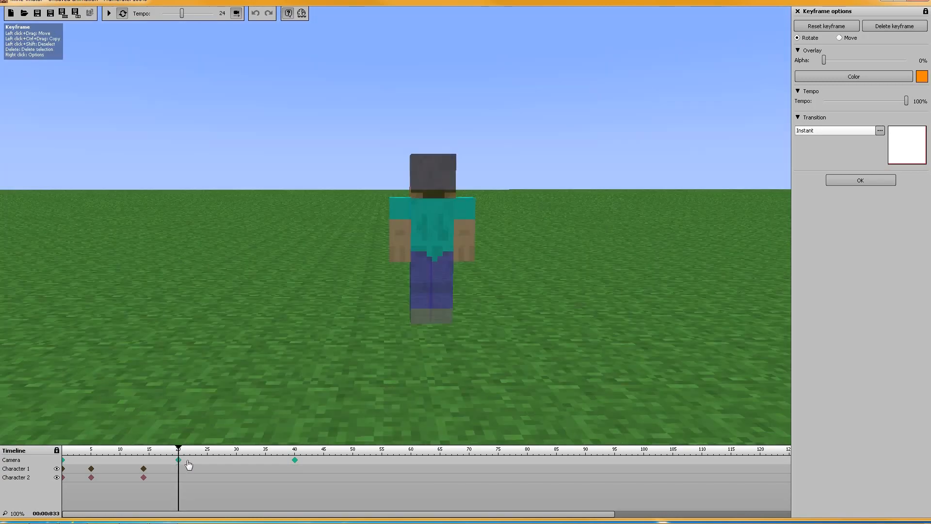
left_click(294, 460)
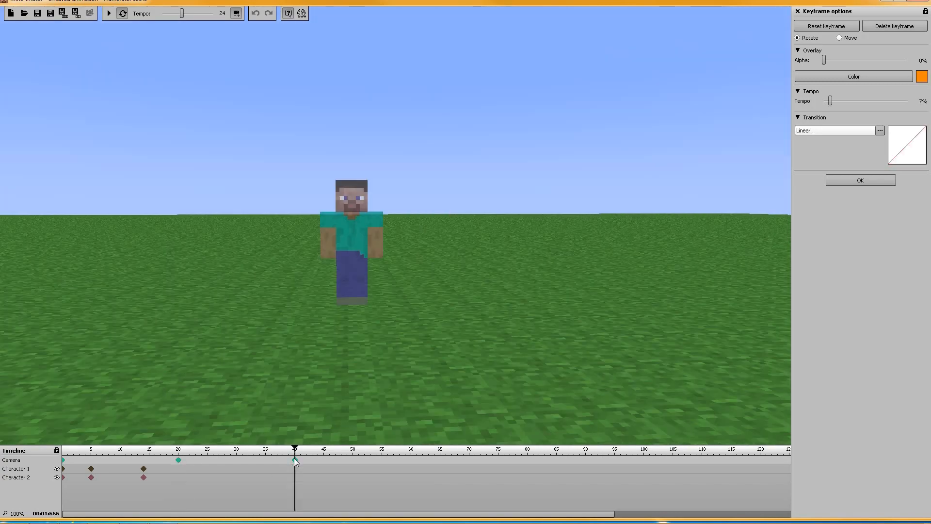
left_click(64, 462)
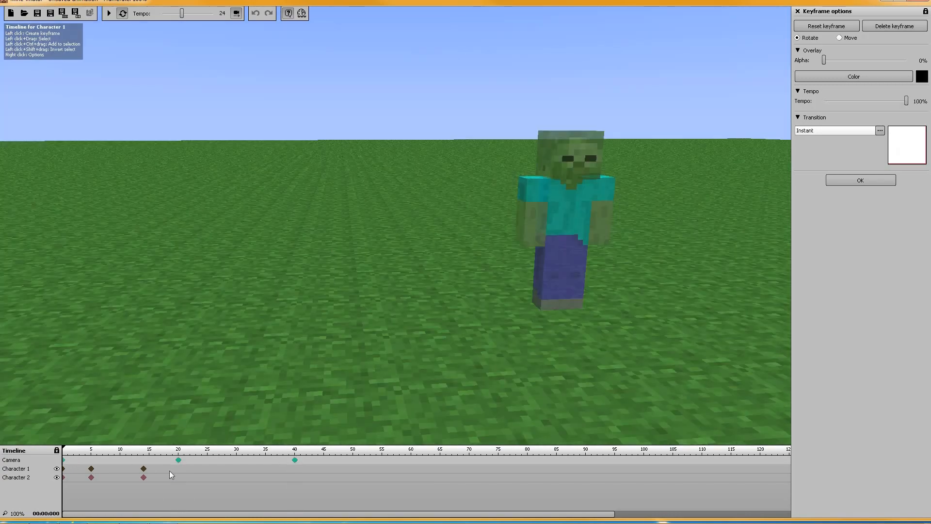
left_click(179, 461)
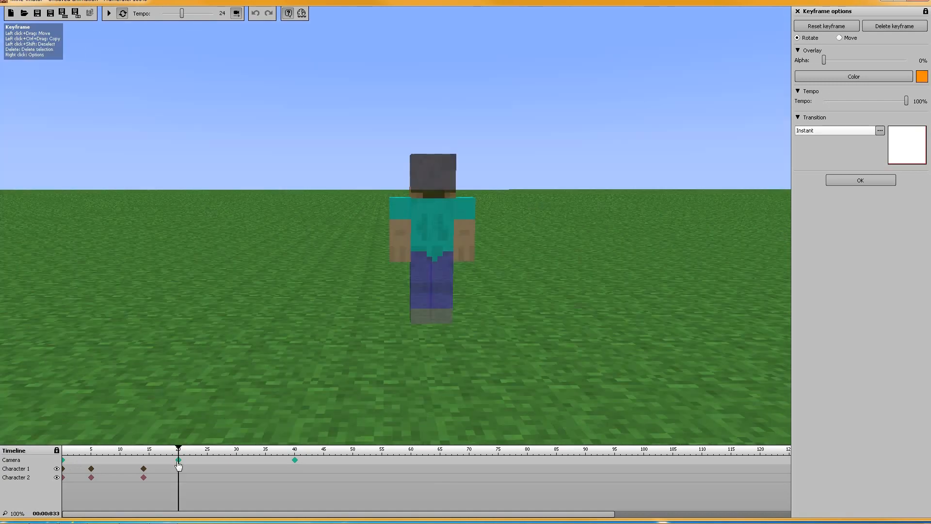
left_click(64, 462)
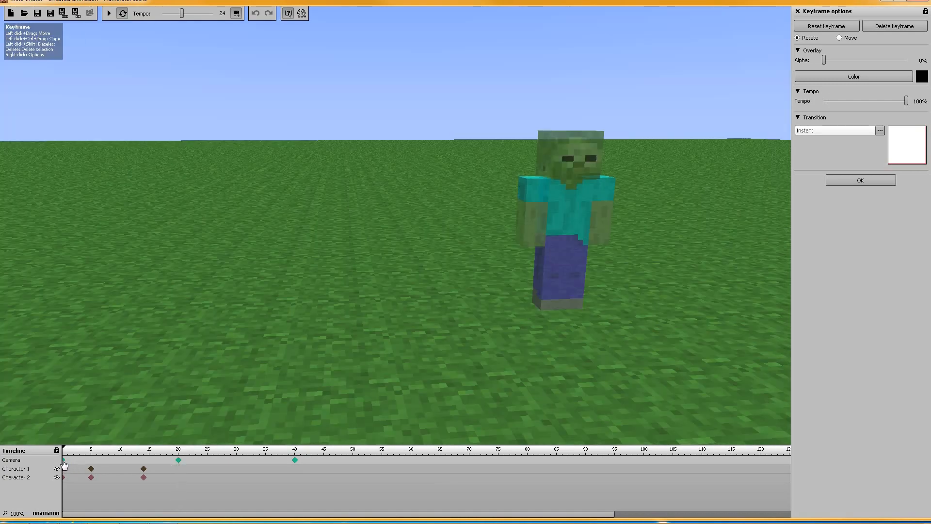
Circle the camera around at its frame 20 keyframe so it views the Steve character from the side
left_click(179, 461)
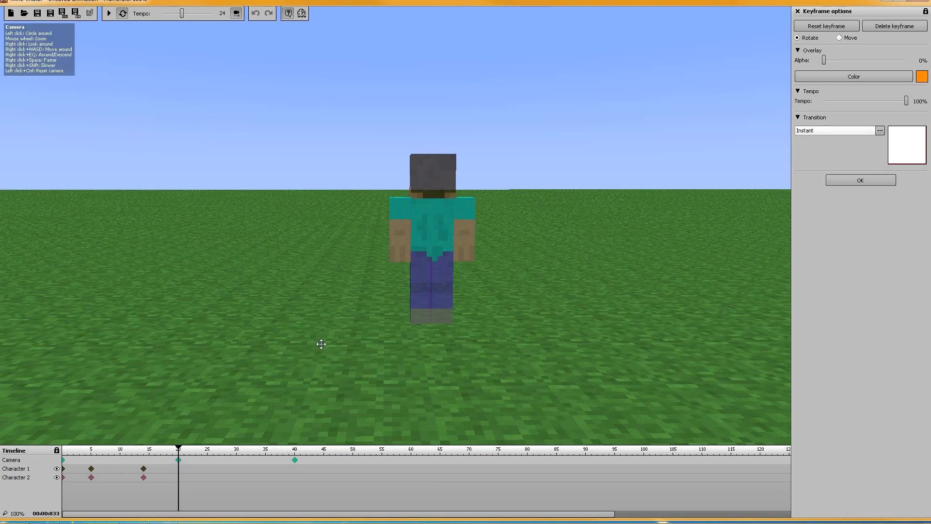
right_click_drag(328, 348, 405, 336)
key("a")
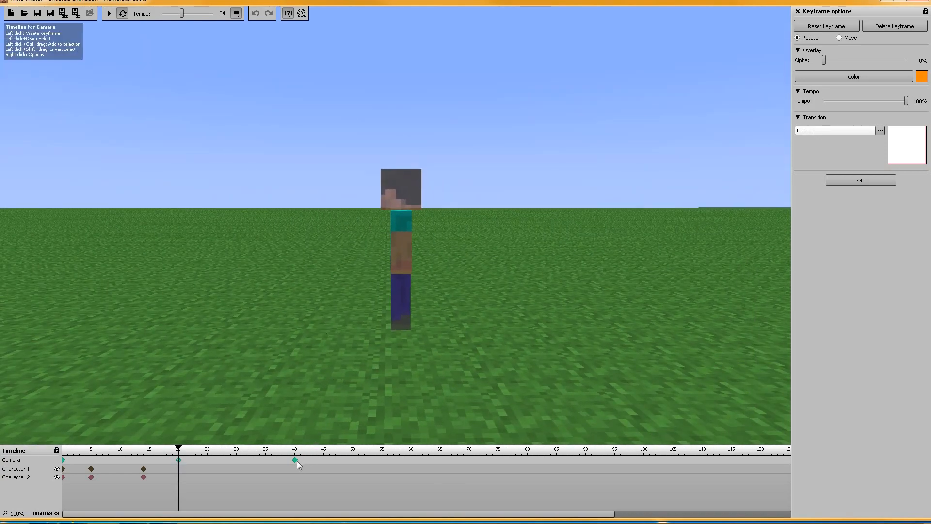
Move and turn the camera at its frame 40 keyframe so it views the Steve character from behind
left_click(295, 461)
key("w")
right_click_drag(477, 307, 384, 323)
key("s")
key("d")
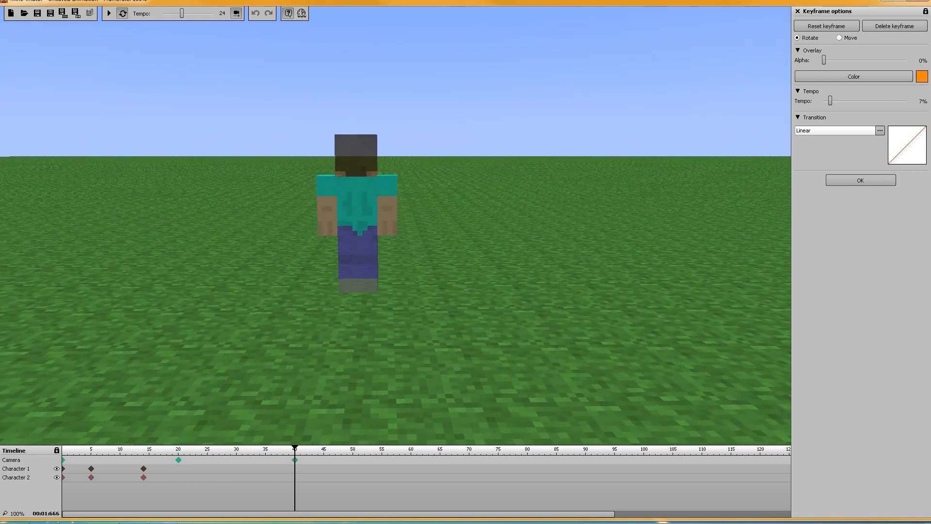
right_click_drag(400, 219, 394, 219)
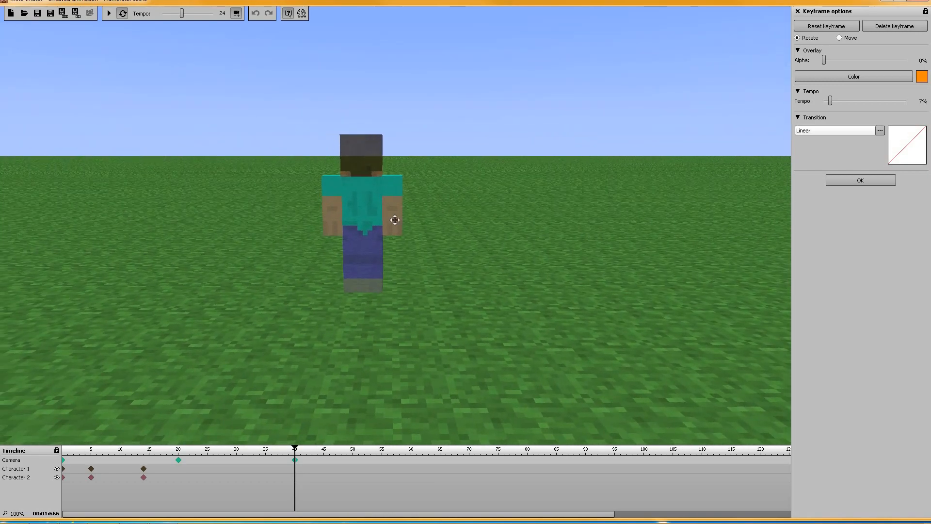
Play the animation from the camera's frame 0 keyframe to preview the new camera views, and pause it
left_click(64, 461)
left_click(109, 14)
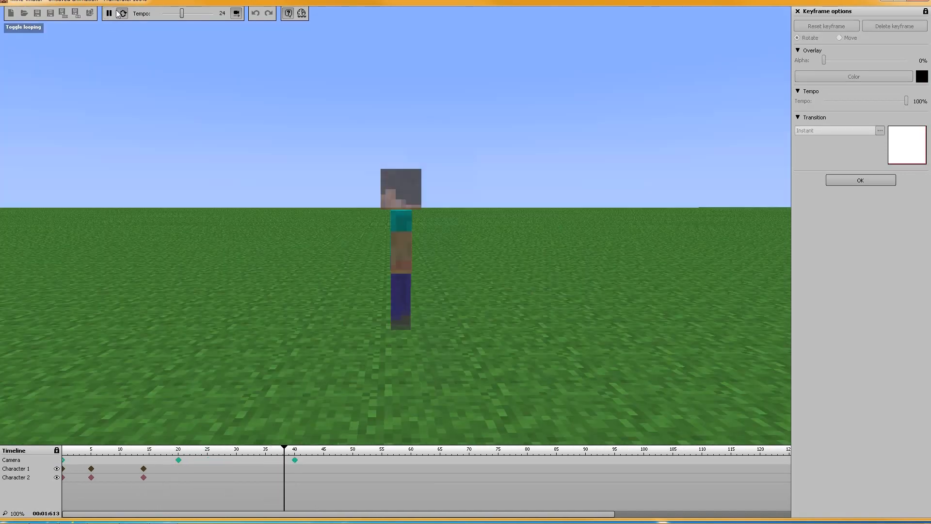
left_click(109, 14)
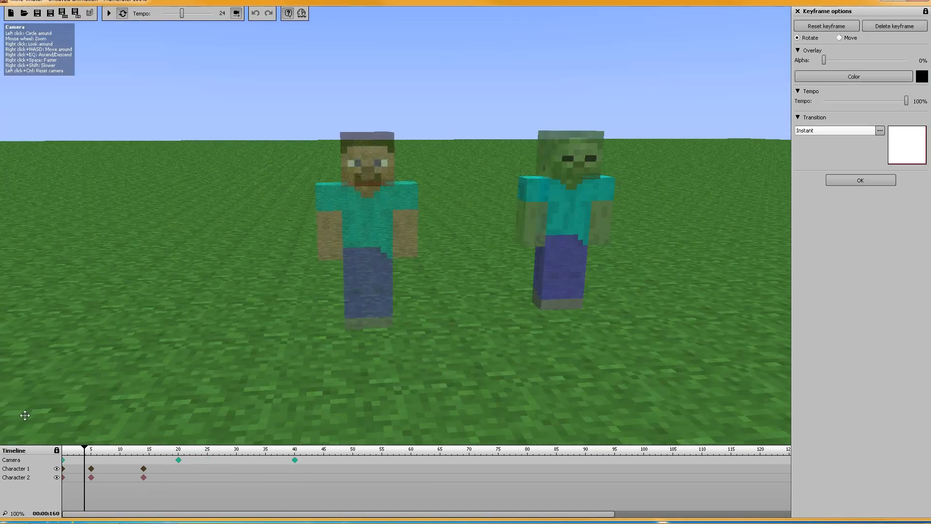
Set the transition of the camera's keyframes at frames 0 and 20 to Linear, and check the transition at frame 40
left_click(64, 461)
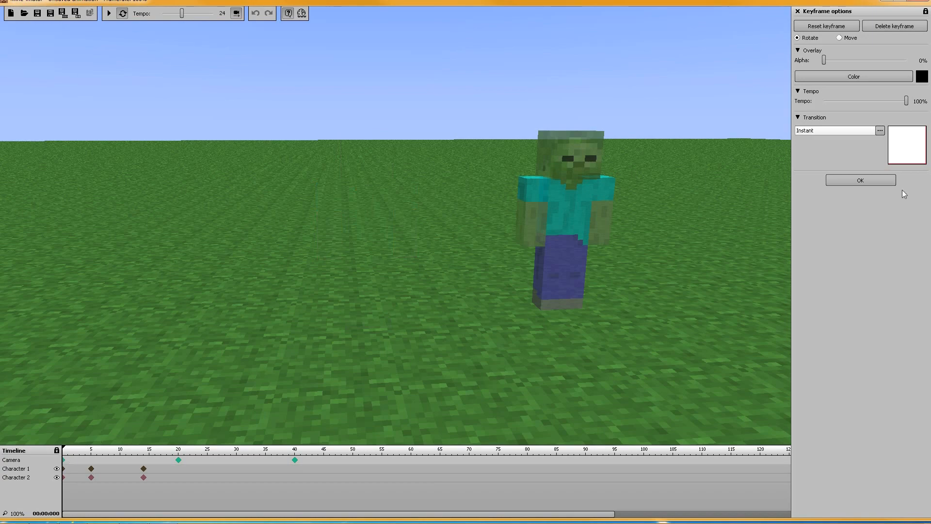
left_click(845, 129)
left_click(825, 141)
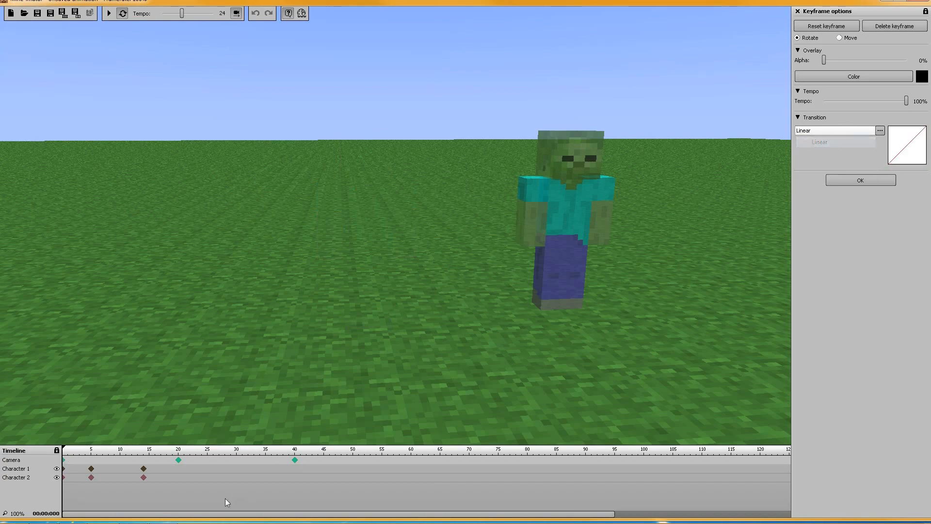
left_click(178, 460)
left_click(826, 129)
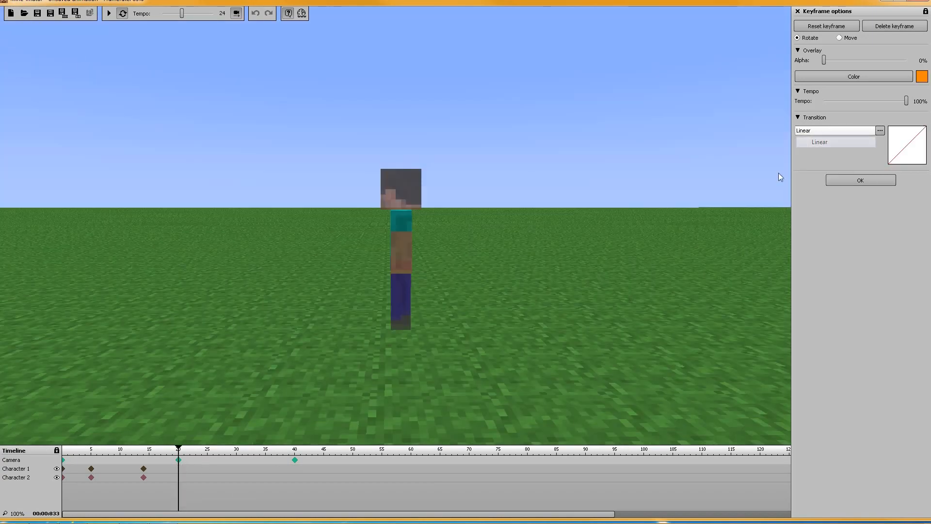
left_click(295, 461)
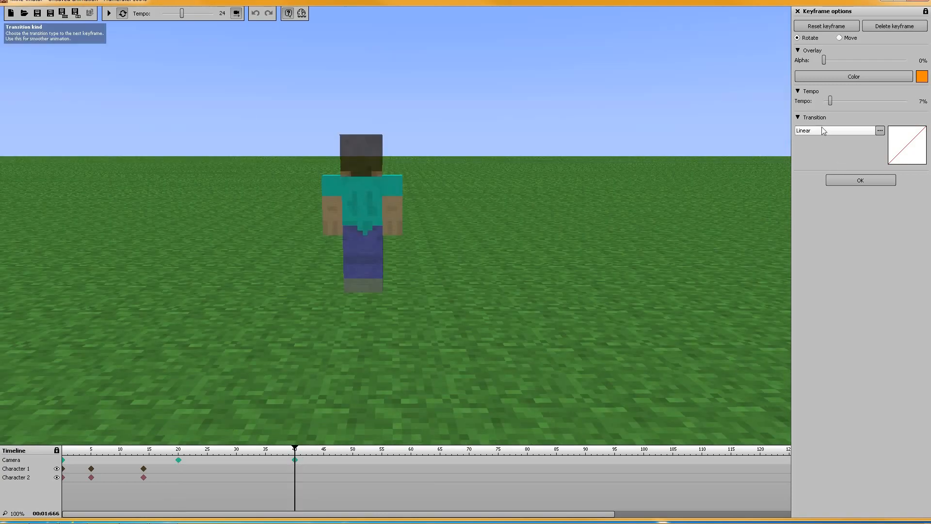
Preview the linear camera transitions by playing the animation from frame 0, and pause it
left_click(64, 461)
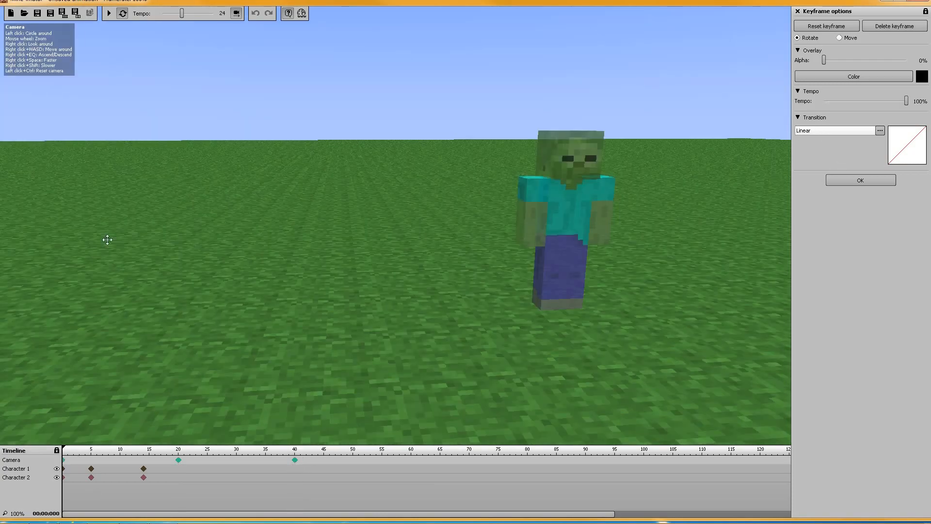
left_click(107, 14)
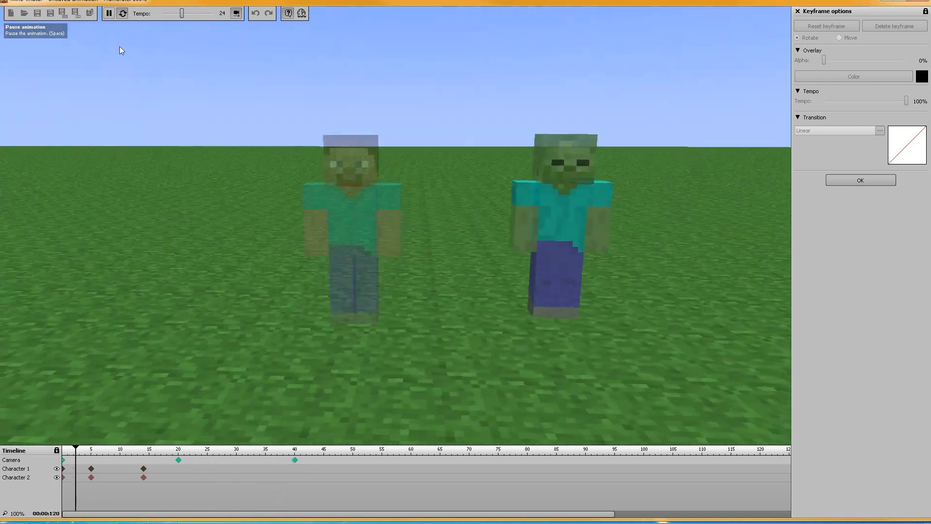
left_click(108, 13)
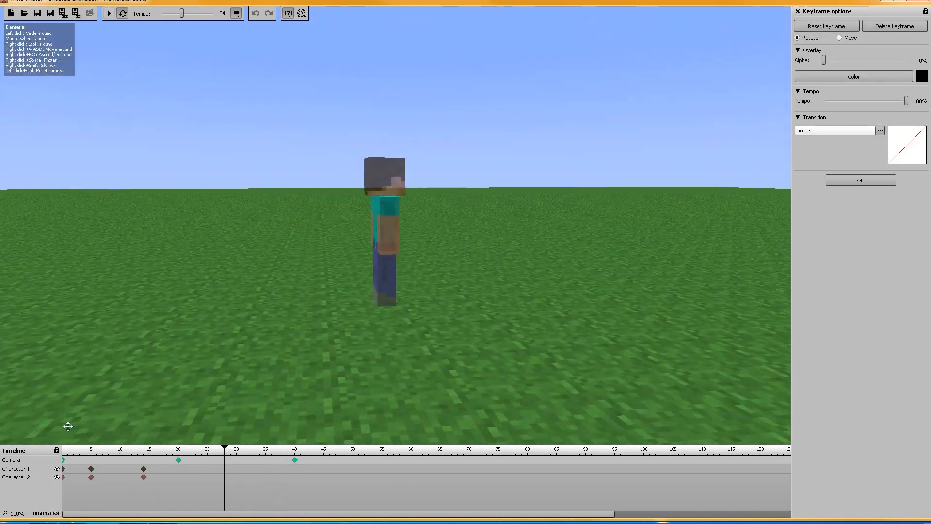
Set the camera's frame 40 keyframe tempo to 100% and the animation's overall playback tempo to 12
left_click(64, 461)
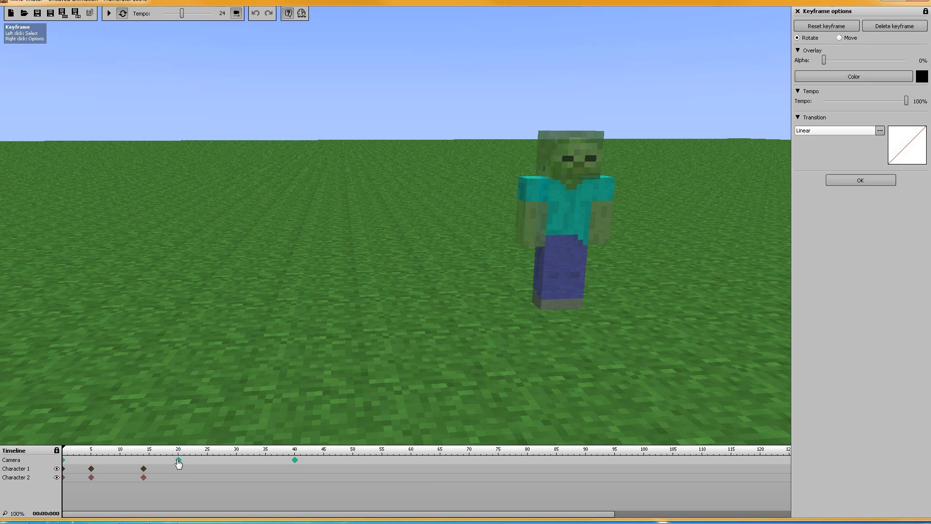
left_click(178, 460)
left_click(295, 461)
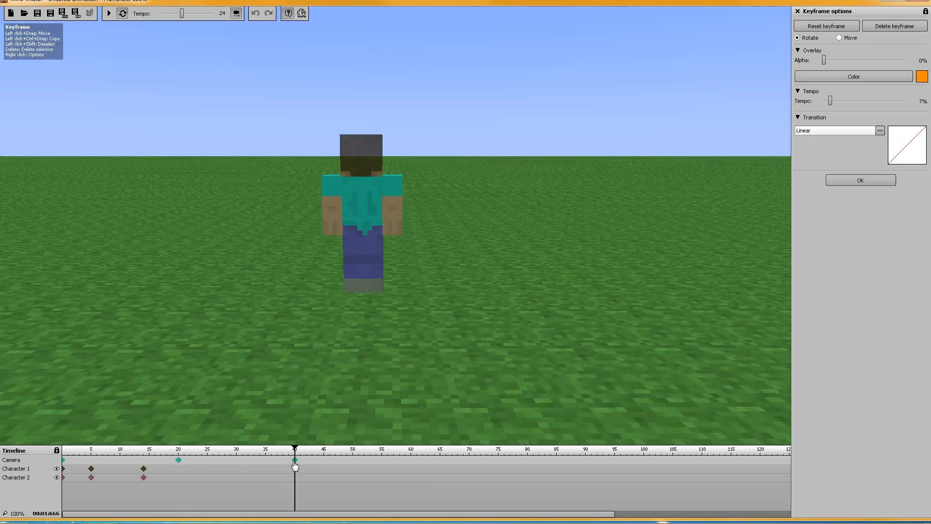
left_click(901, 103)
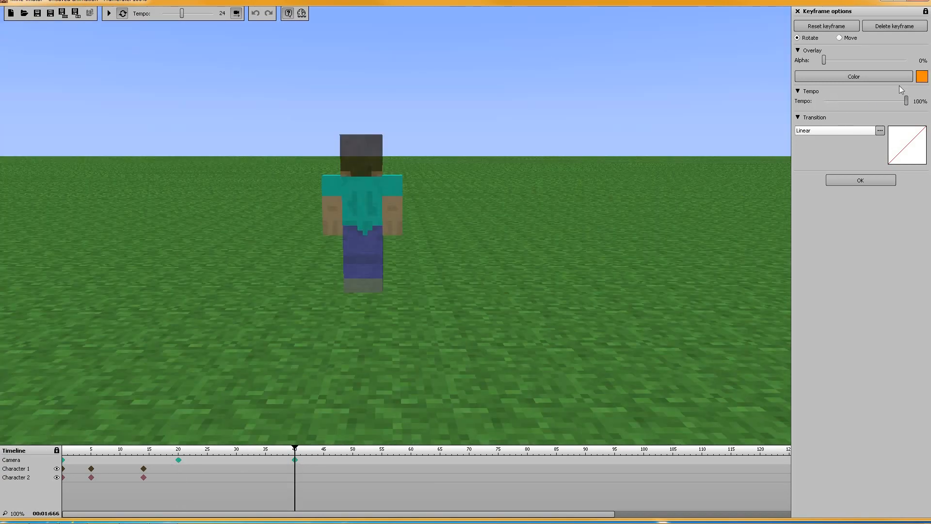
left_click_drag(179, 15, 173, 15)
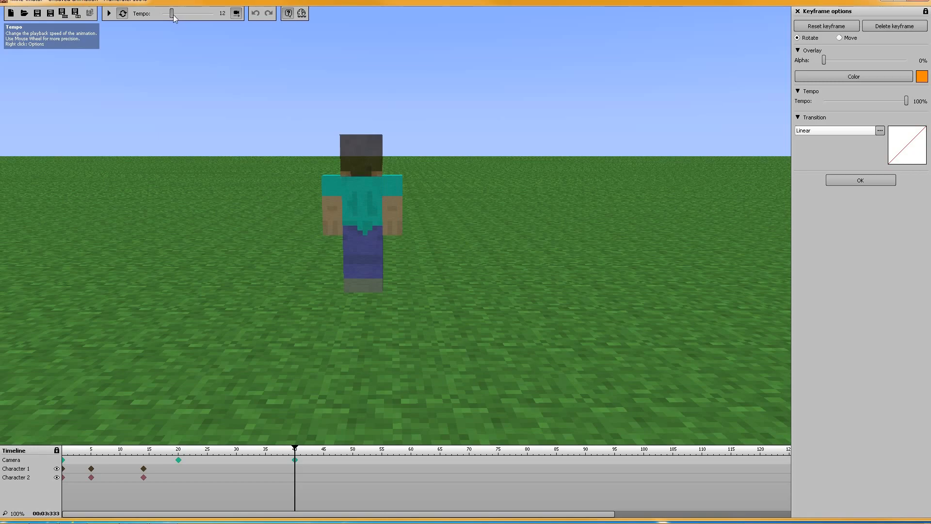
Play the animation from frame 0 at the slower playback tempo, and pause it
left_click(64, 460)
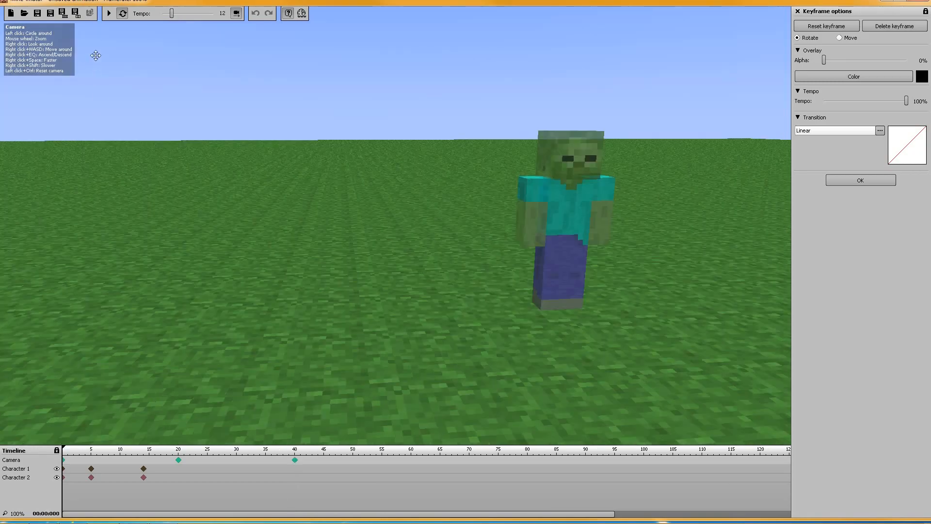
left_click(107, 15)
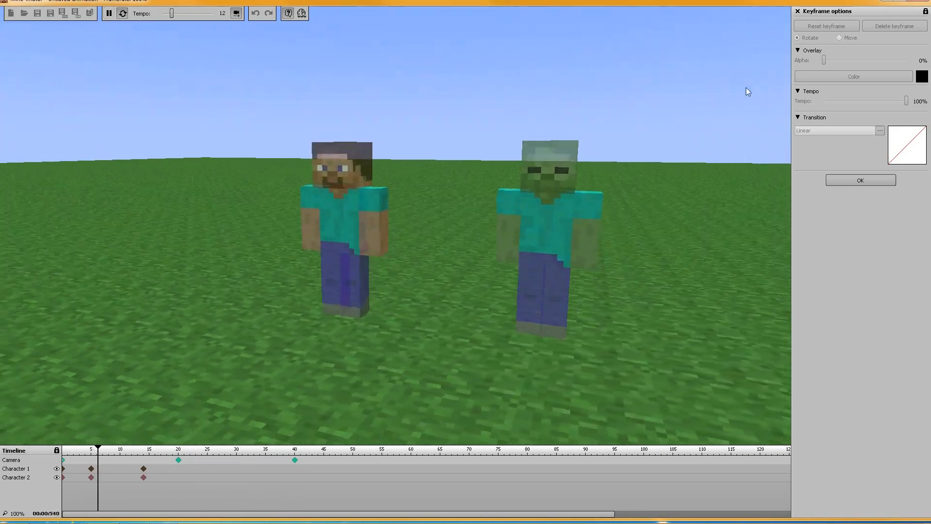
left_click(109, 13)
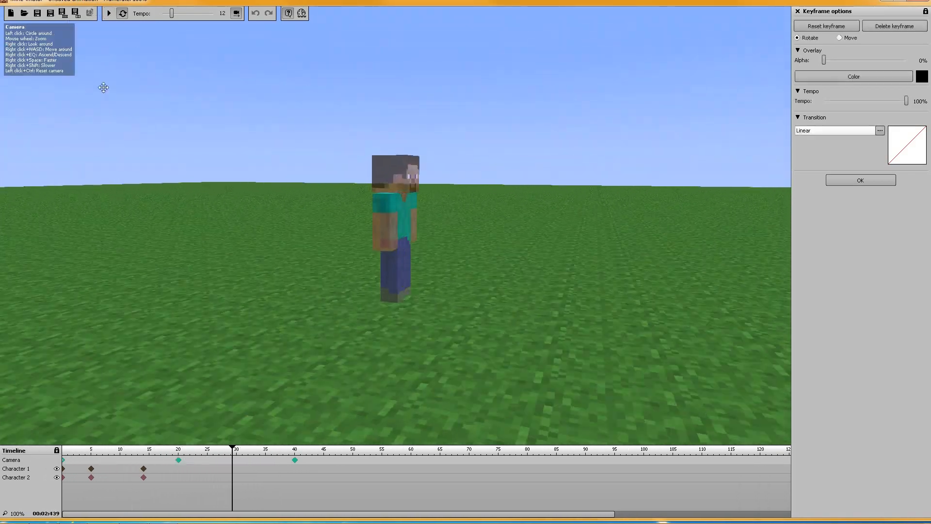
Compare the camera's keyframes at frames 0, 20 and 40, and replay the animation from the start
left_click(64, 464)
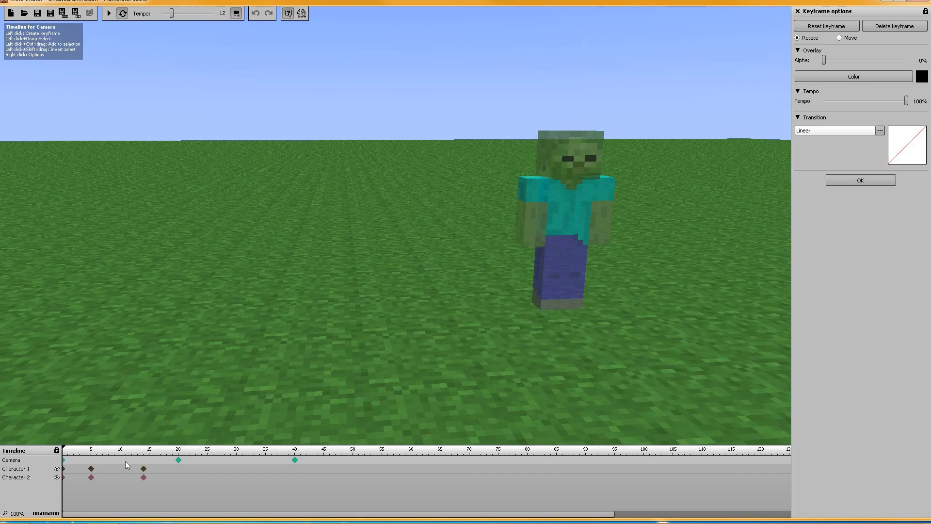
left_click(178, 459)
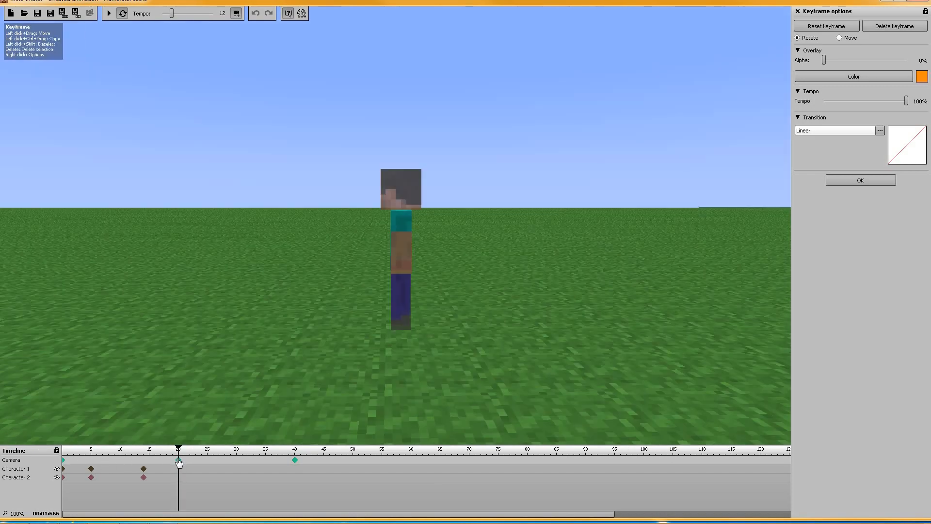
left_click(294, 460)
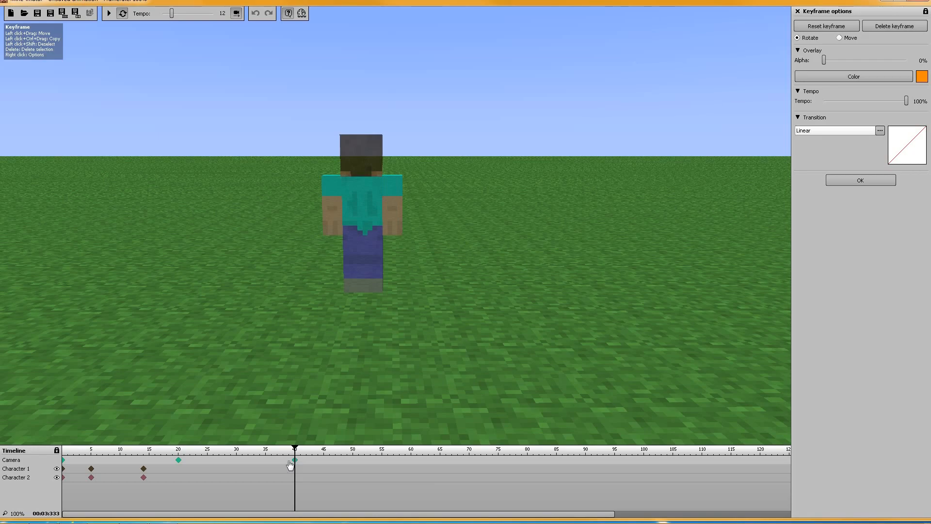
left_click(64, 461)
left_click(109, 13)
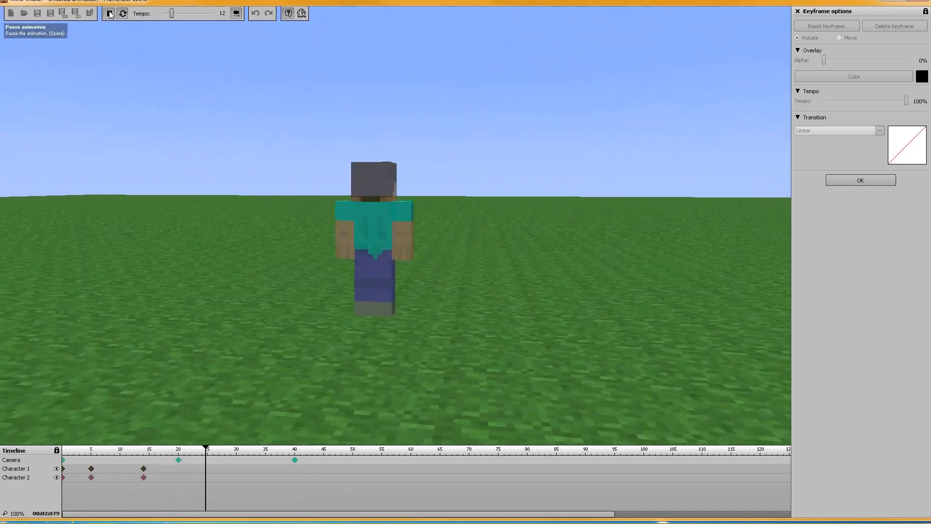
key("space")
Compare the camera views at frames 20 and 40, and readjust the frame 40 view to bring Steve's back nearer the center
left_click(295, 461)
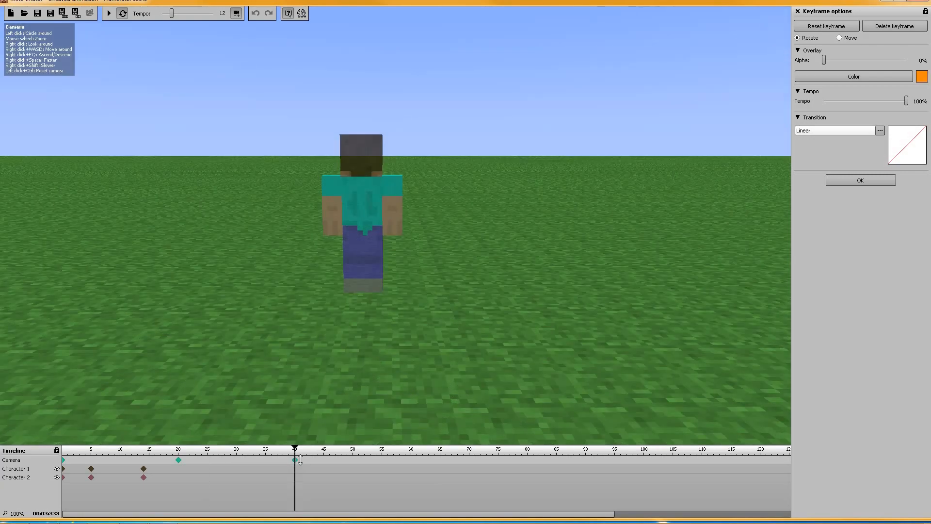
left_click(179, 460)
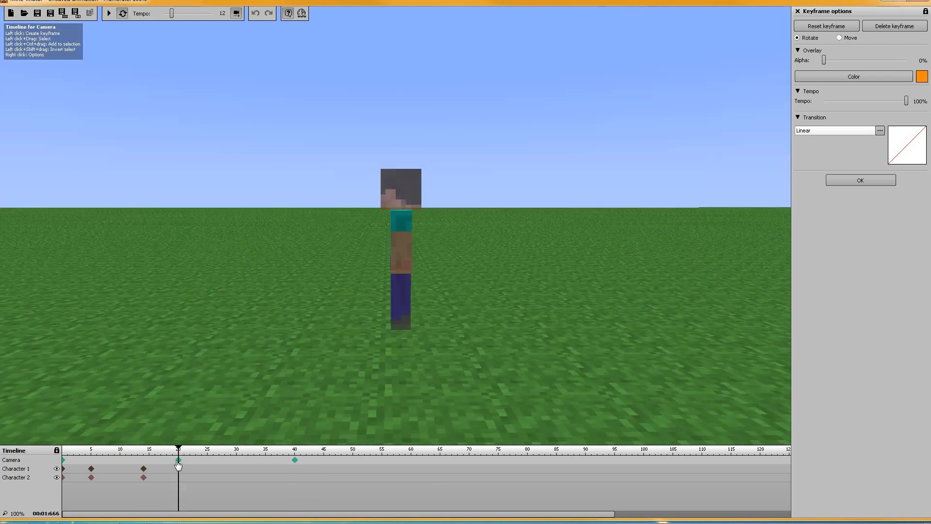
left_click(295, 460)
mouse_move(450, 309)
right_mouse_down()
mouse_move(427, 303)
mouse_move(441, 303)
right_mouse_up()
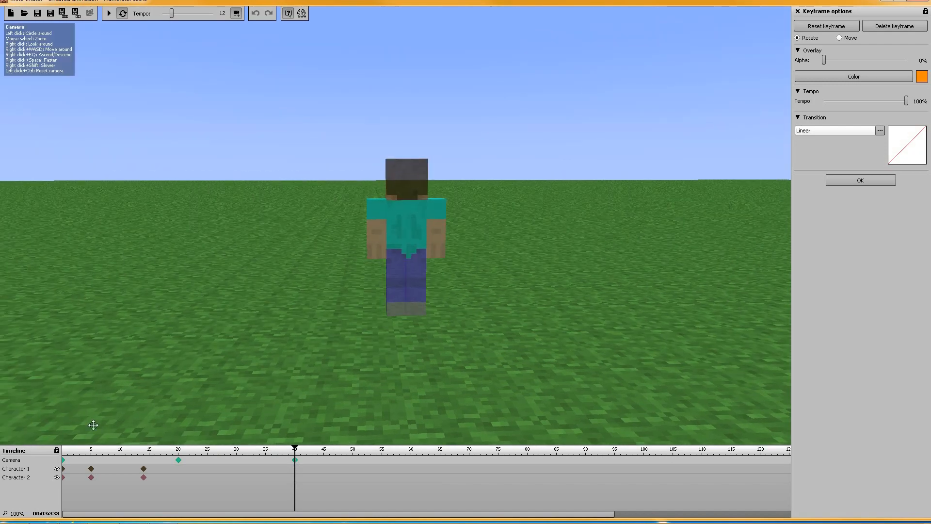
Replay the animation from frame 0 to check the readjusted frame 40 camera view, and pause it
left_click(64, 460)
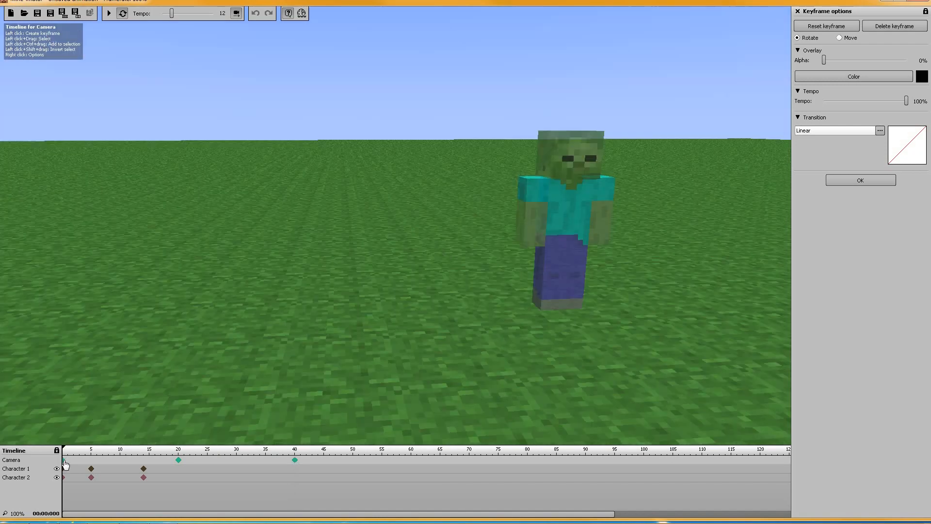
left_click(108, 14)
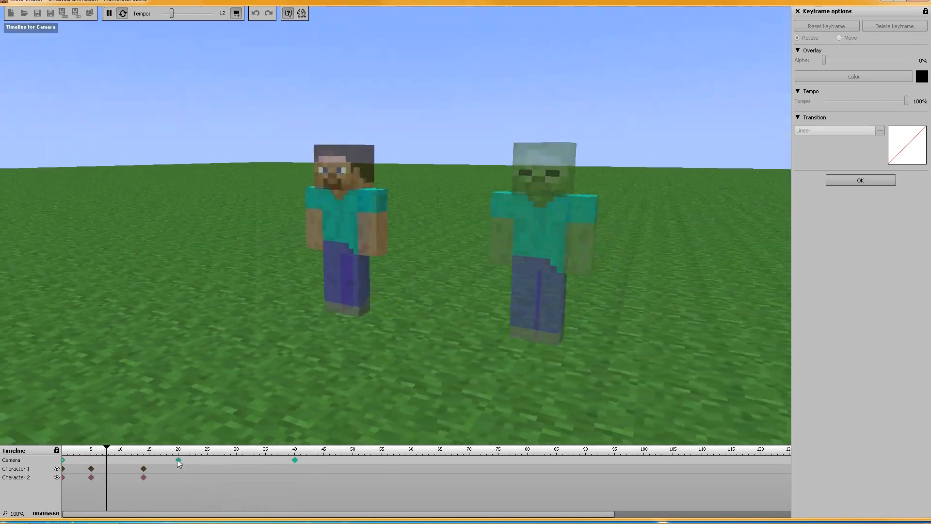
key("space")
Delete the camera's frame 20 keyframe and preview the animation from frame 0 without it
left_click(179, 460)
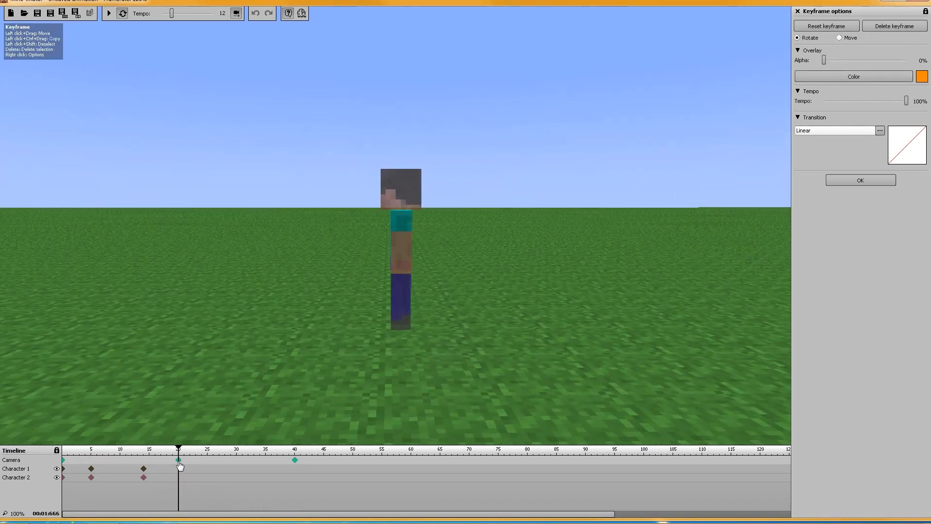
left_click(195, 468)
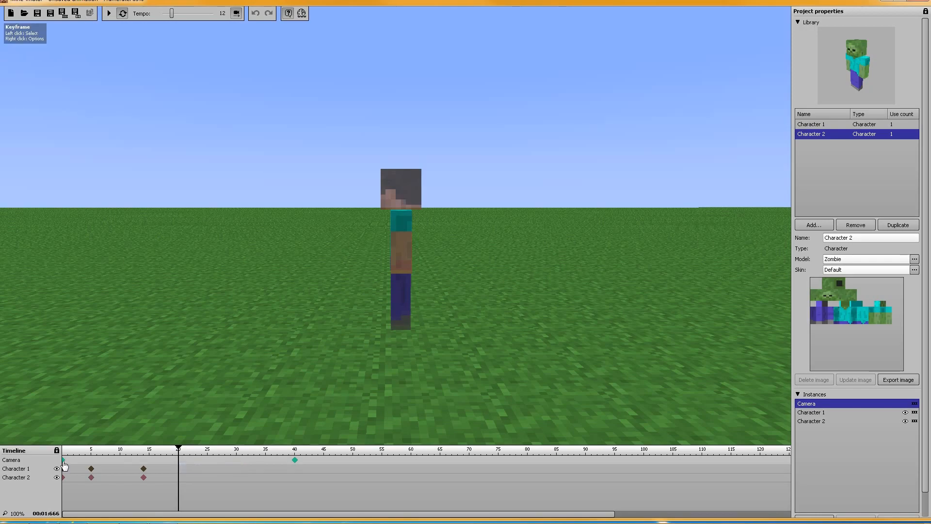
left_click(63, 461)
left_click(110, 13)
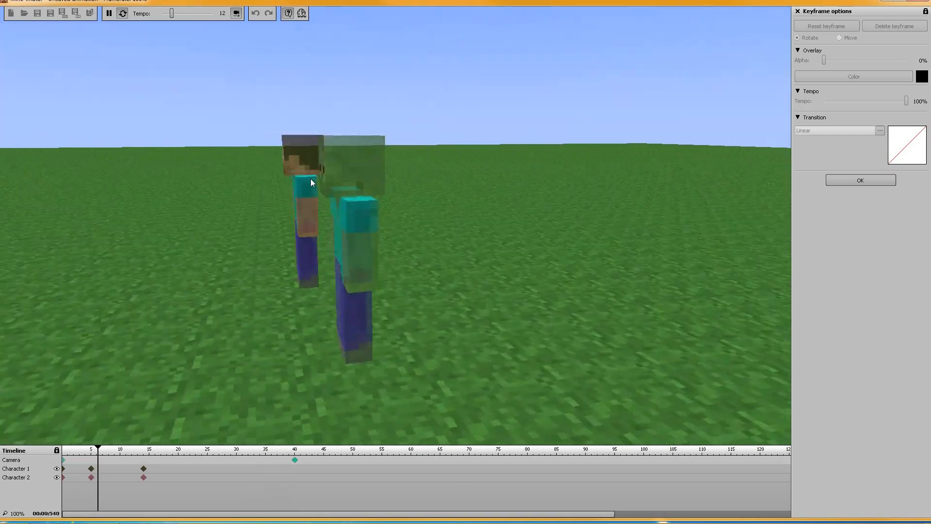
key("space")
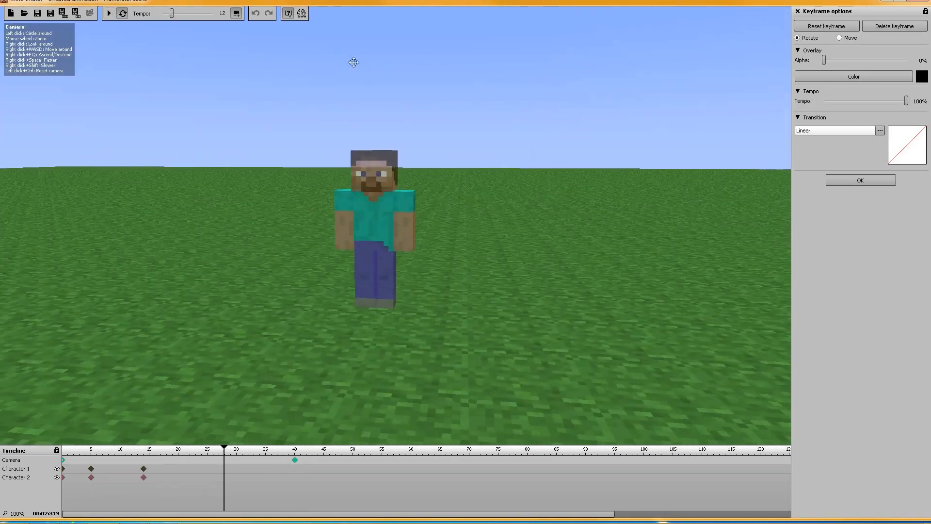
Close the keyframe options and review the item types that can be added to the project library
left_click(798, 12)
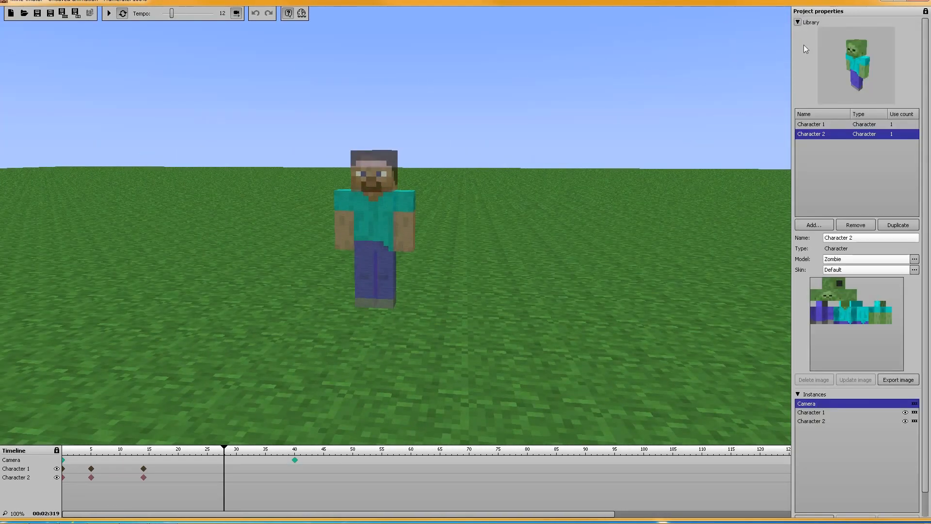
left_click(812, 224)
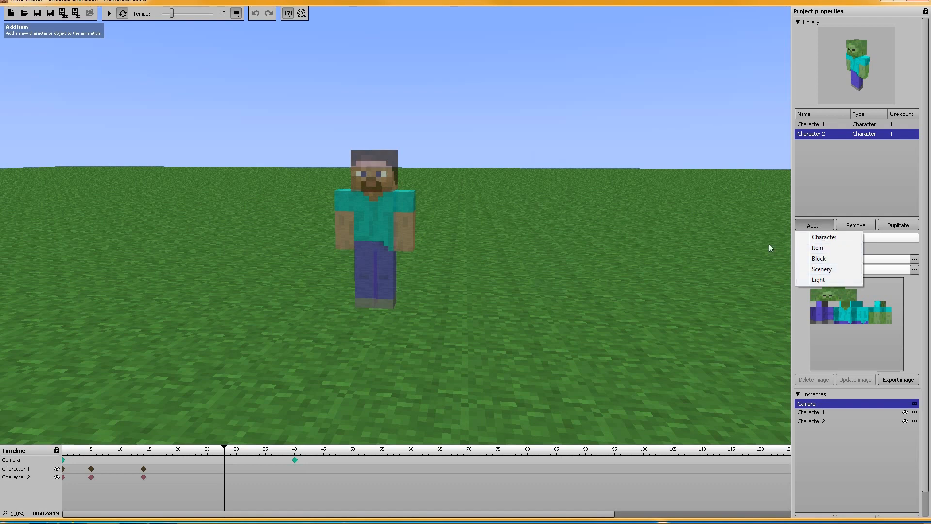
left_click(572, 170)
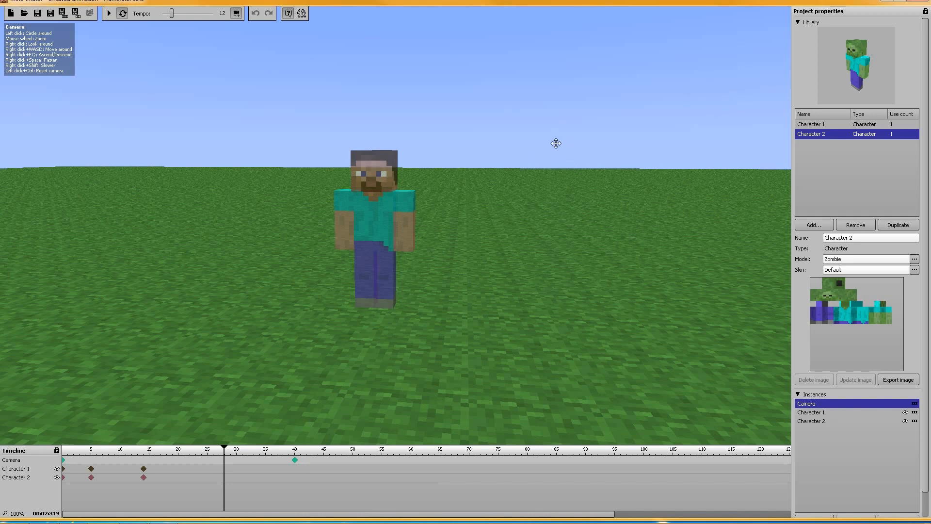